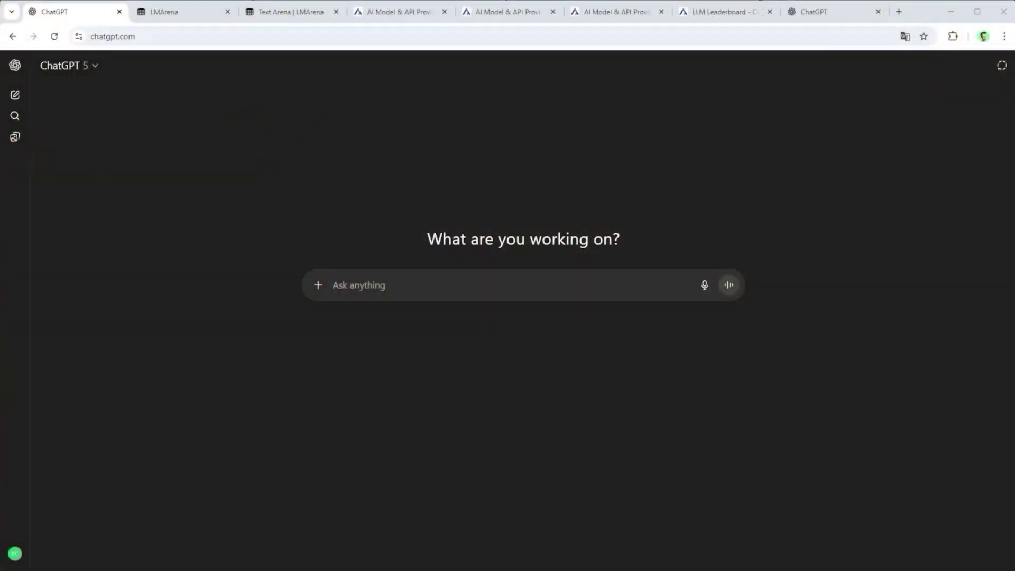
Paste 'Here we go again – but where is he getting all this information from?' into ChatGPT's prompt, unsent.
text(Here we go again – but where is he getting all this information from?)
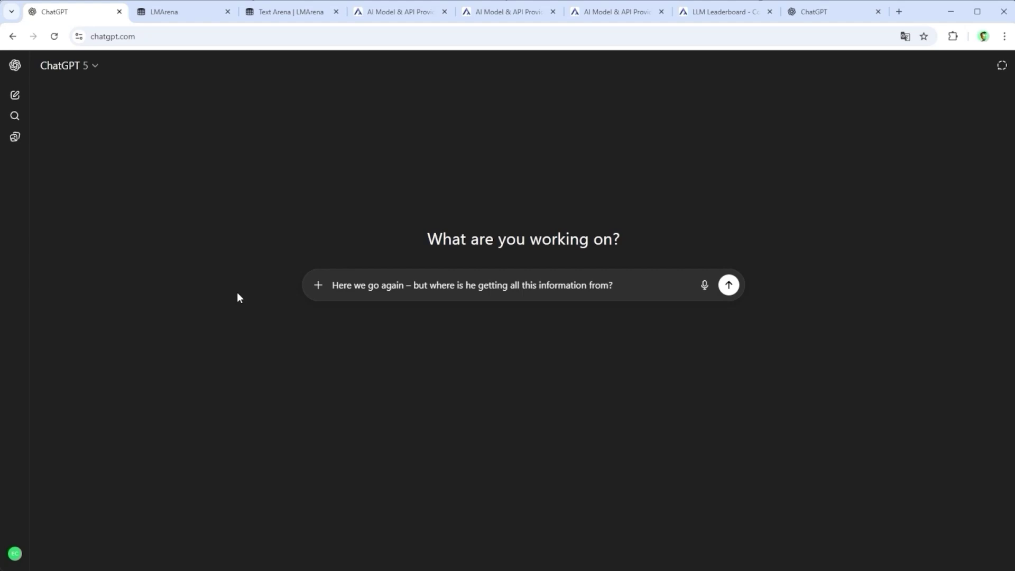
Open LMArena's Text Arena leaderboard (gemini-2.5-pro top at 1452) and scroll down to its win-rate and battle plots.
click(171, 15)
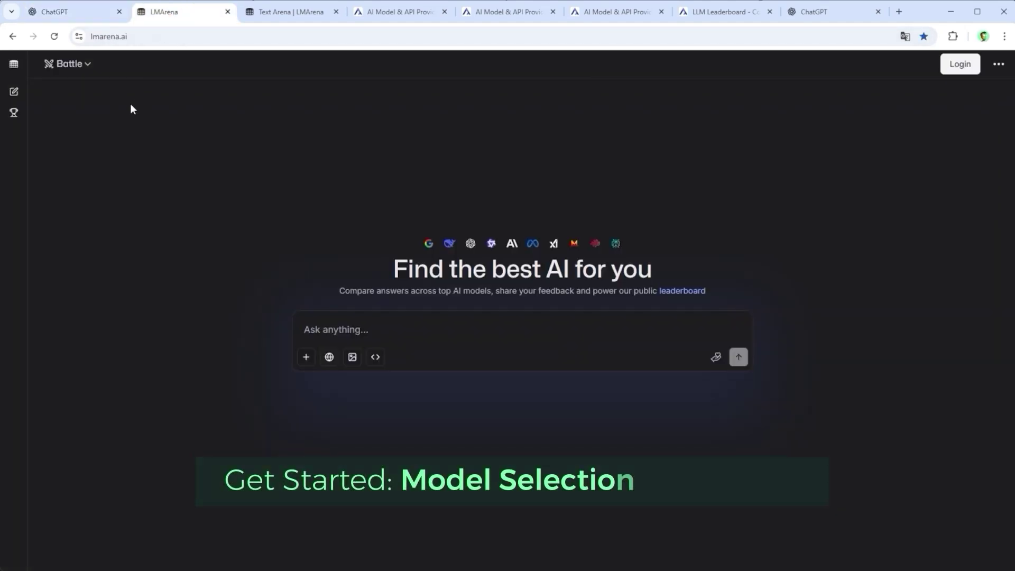
mouse_move(15, 118)
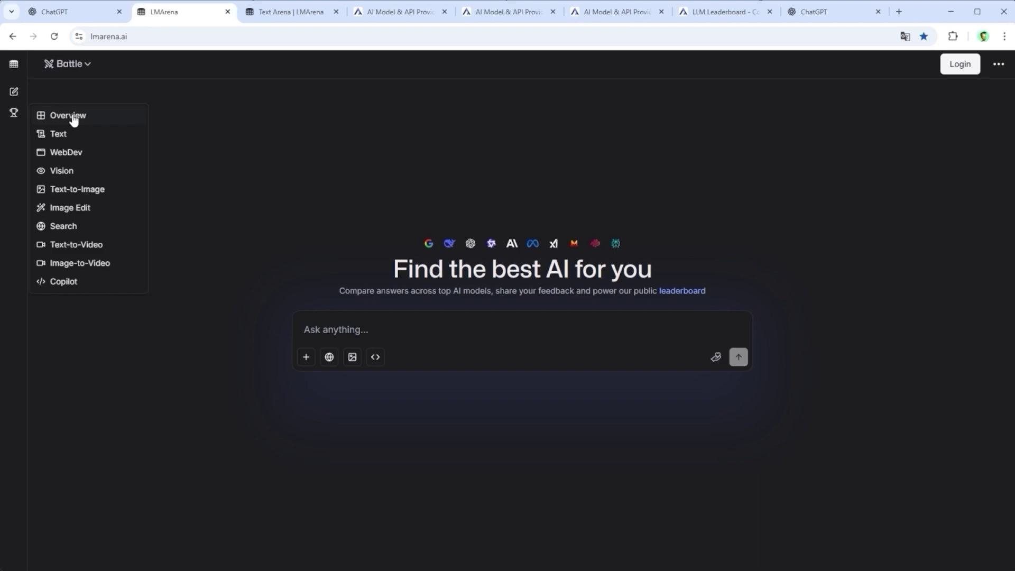
click(268, 12)
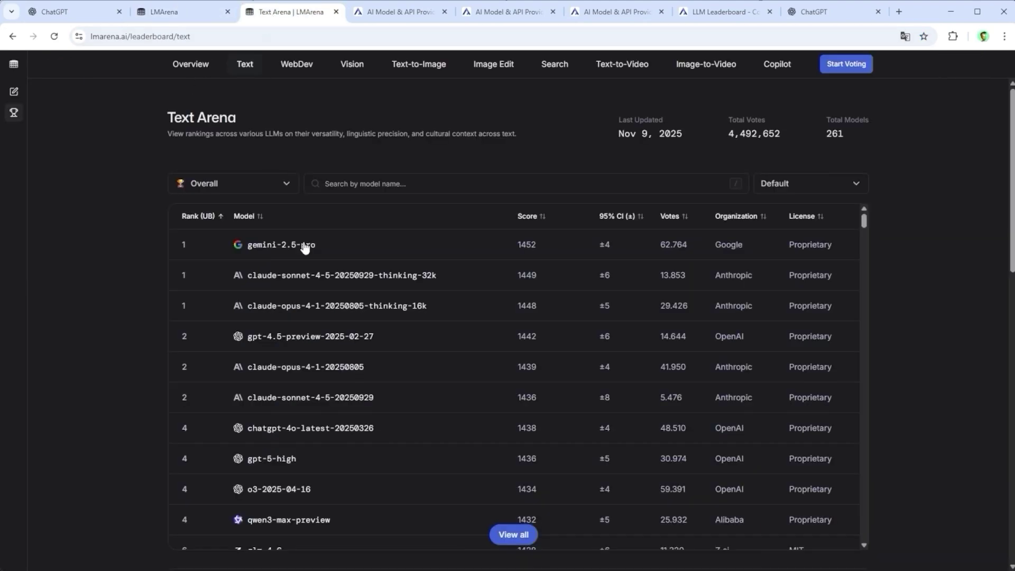
scroll(576, 325, down, 2)
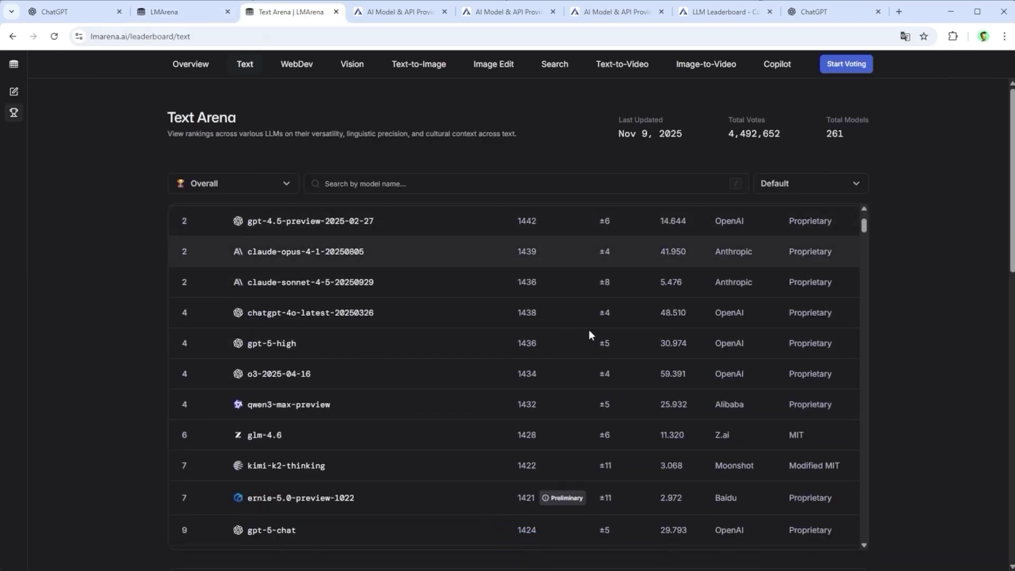
scroll(590, 330, down, 10)
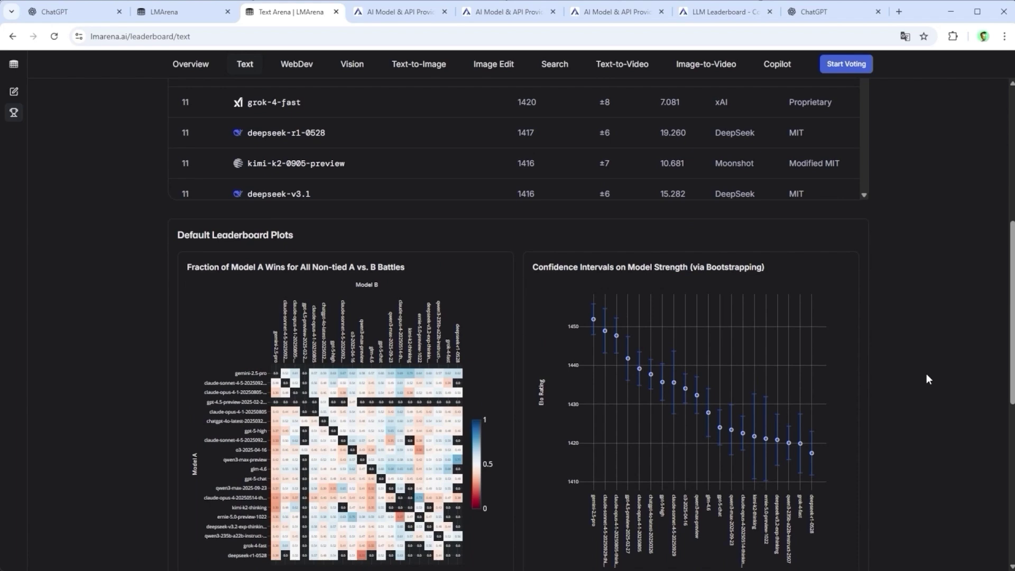
scroll(927, 374, down, 6)
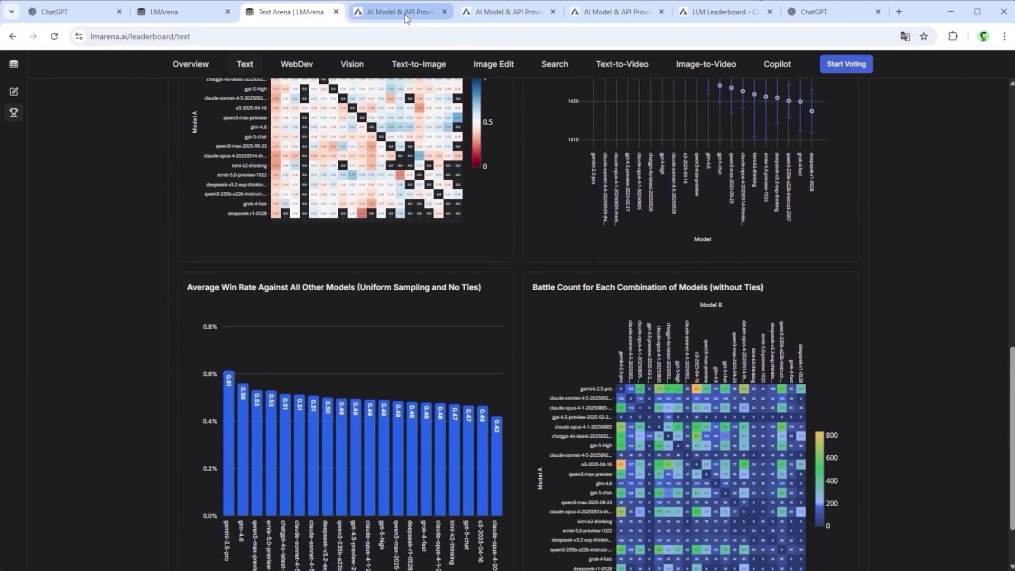
Browse Artificial Analysis's full list of compared models.
click(403, 13)
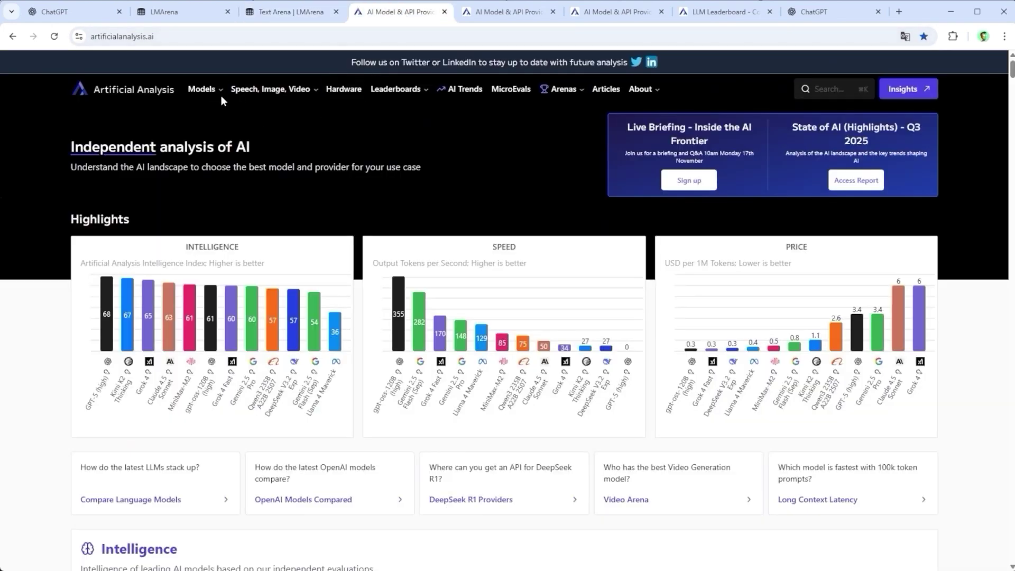
click(202, 90)
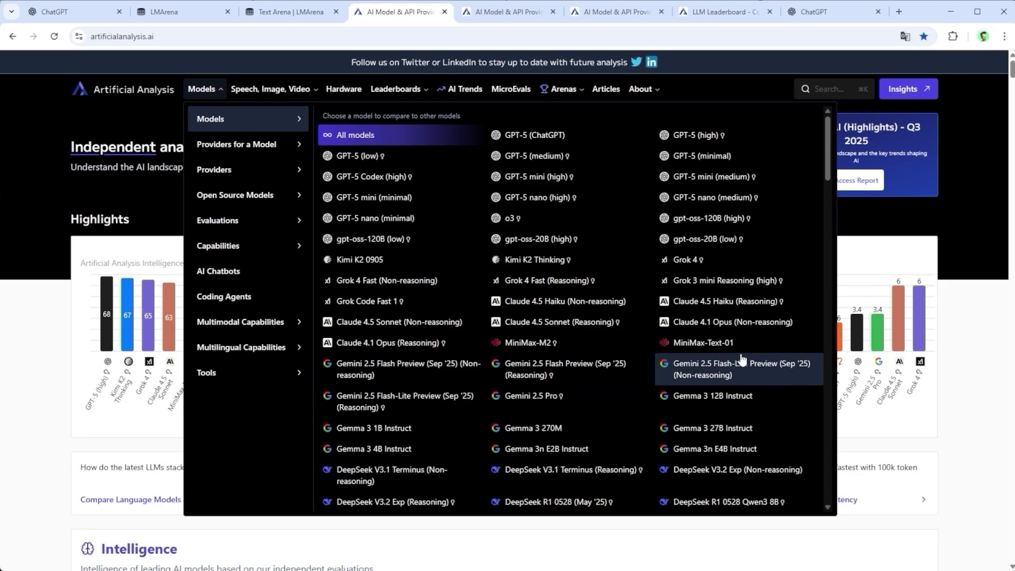
scroll(691, 254, down, 10)
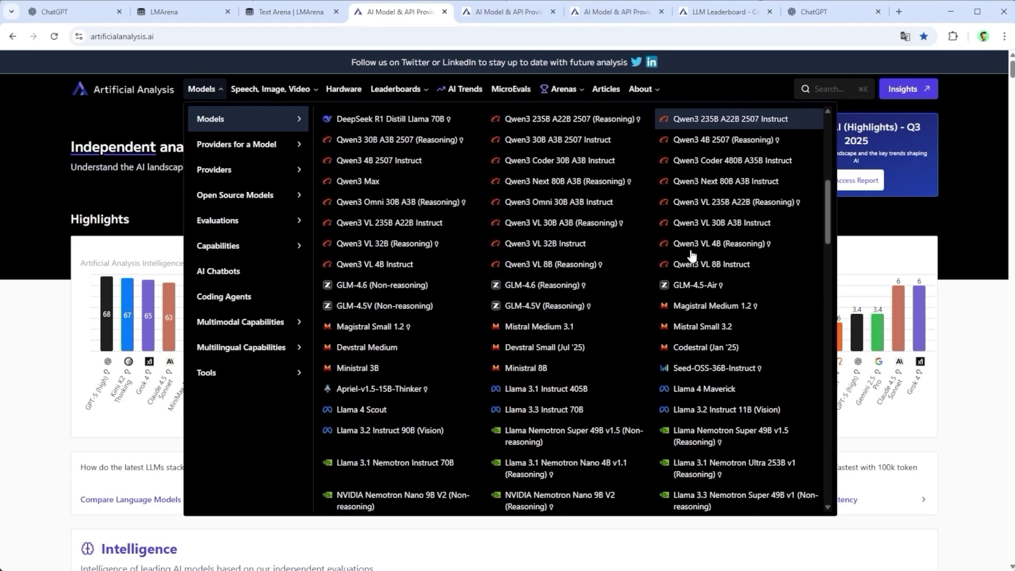
scroll(687, 256, down, 8)
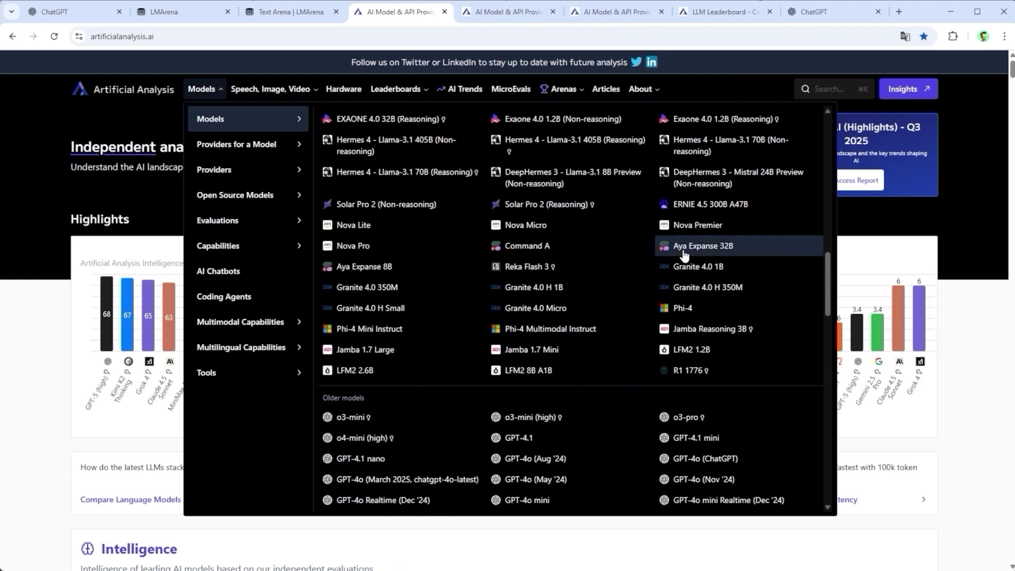
scroll(683, 258, down, 3)
View the output speed and input/output pricing charts, then scroll through the LLM Leaderboard table.
click(508, 11)
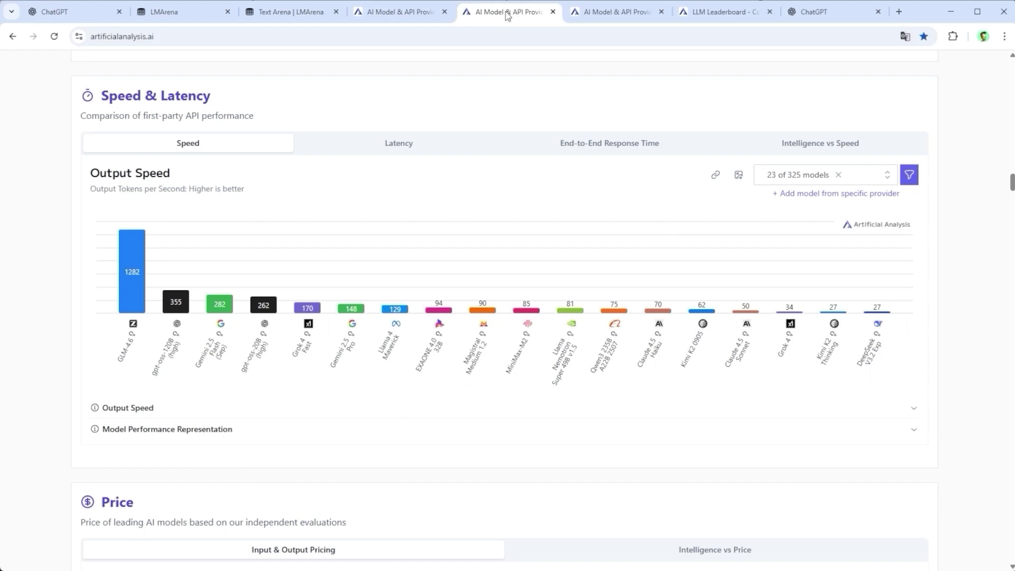
click(616, 11)
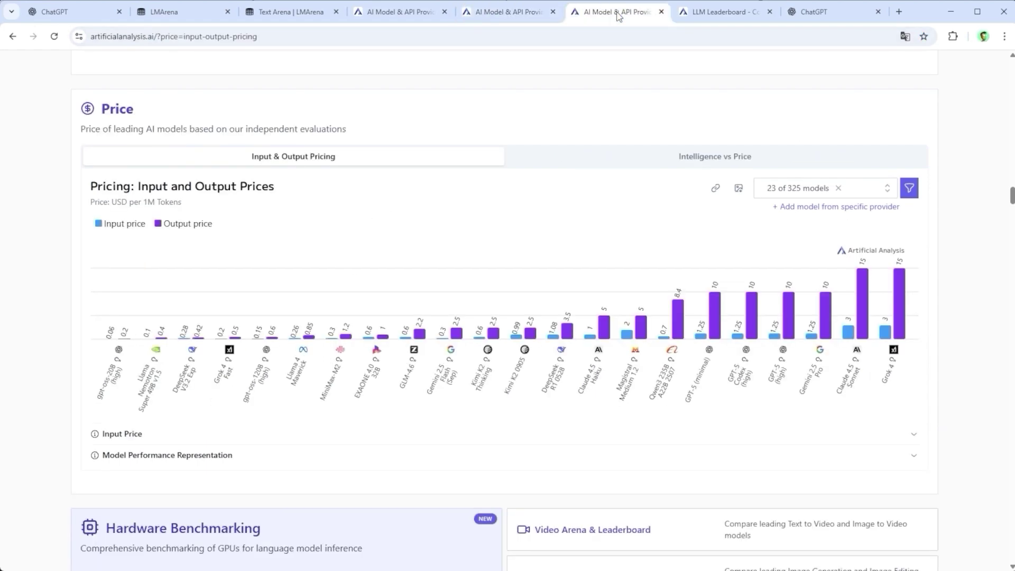
click(717, 17)
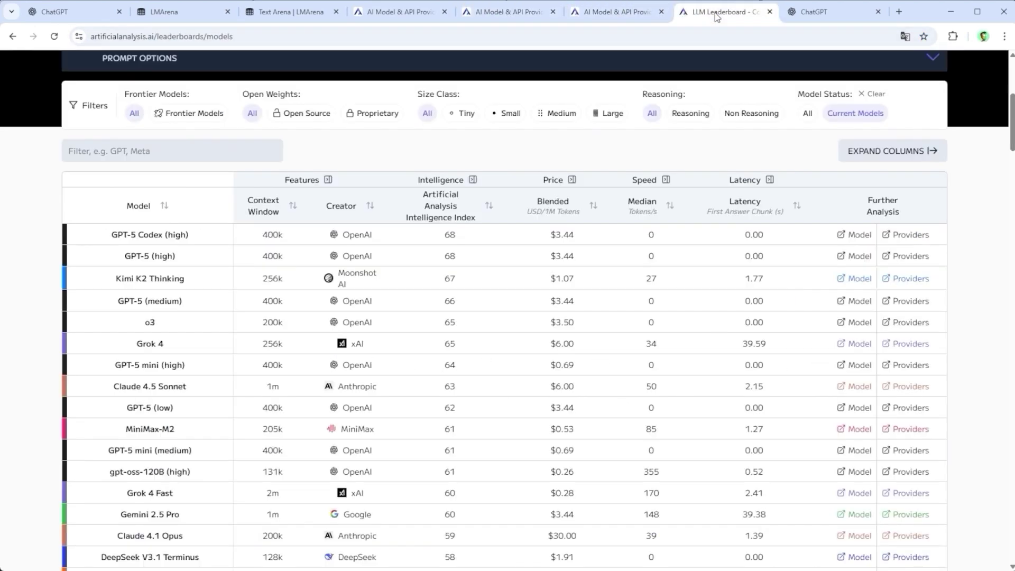
scroll(603, 296, down, 2)
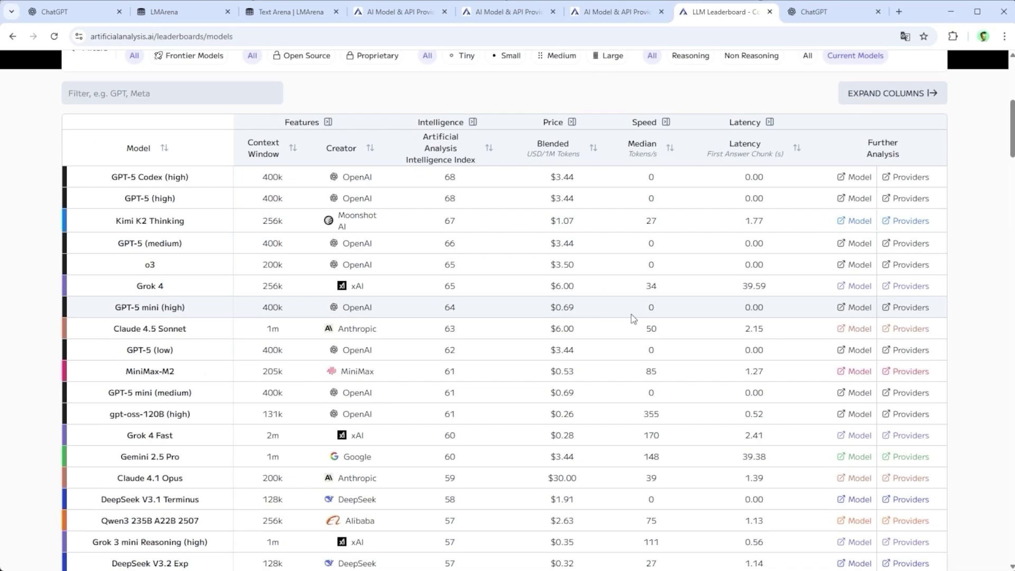
scroll(634, 318, down, 5)
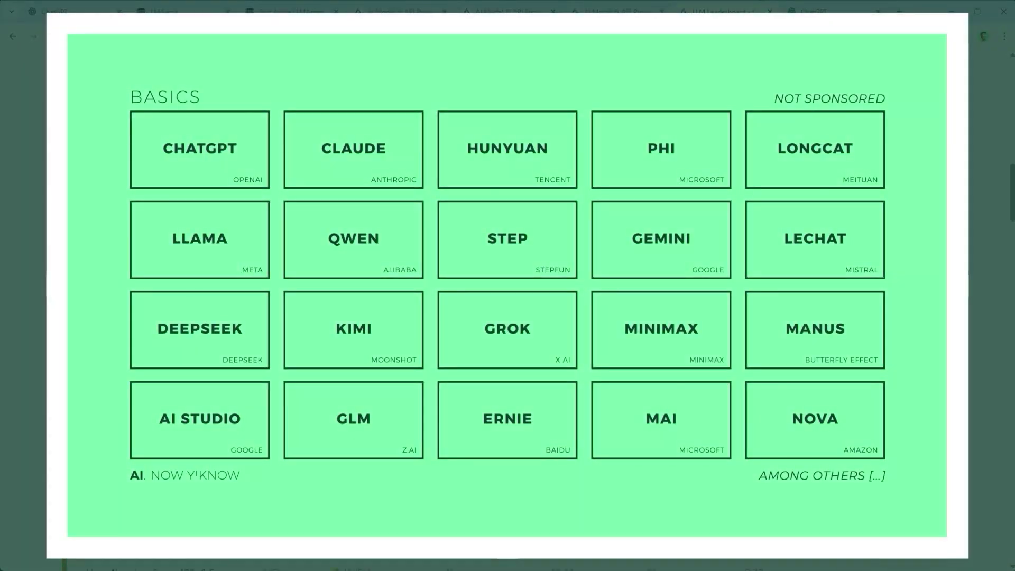
Scroll further down the leaderboard, then switch to the last ChatGPT tab's empty new-chat page.
scroll(634, 317, down, 2)
scroll(634, 318, down, 2)
scroll(633, 318, down, 2)
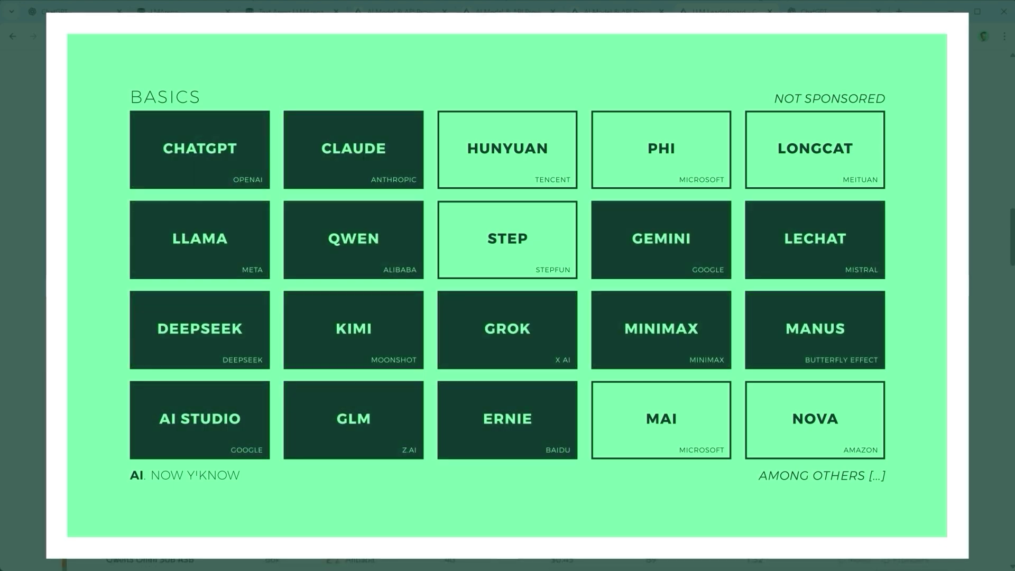
scroll(634, 318, down, 2)
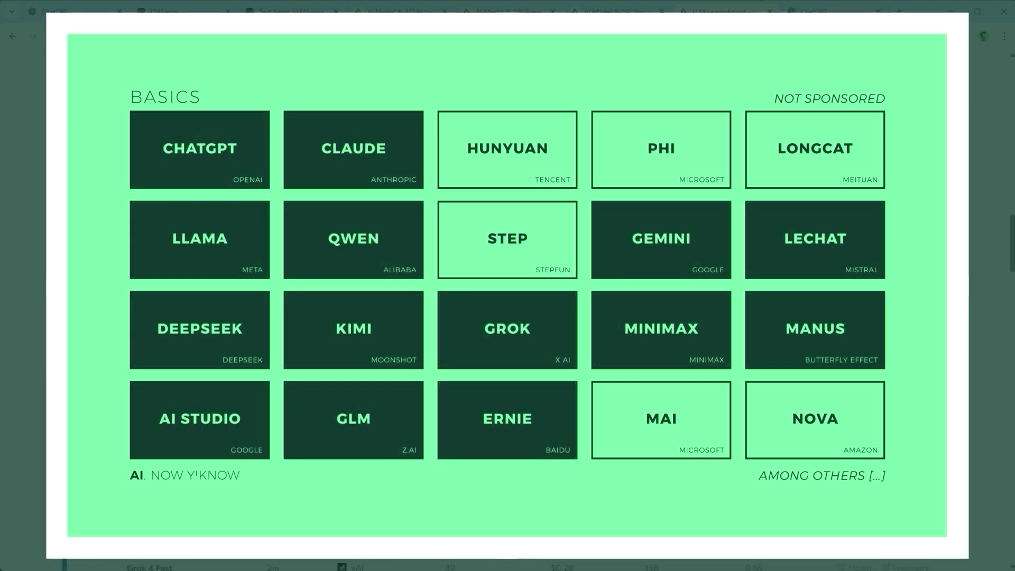
key(ctrl+3)
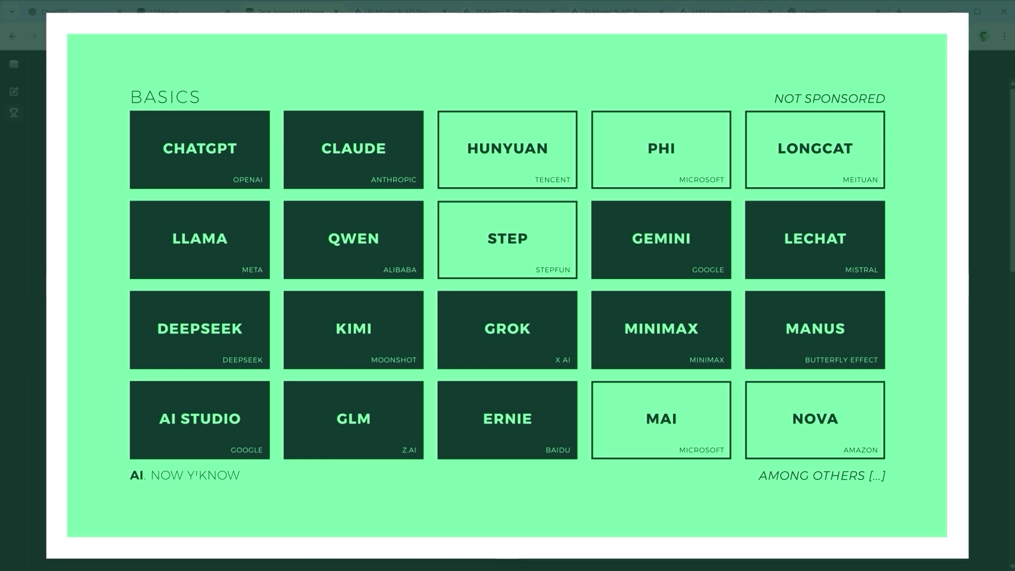
key(ctrl+8)
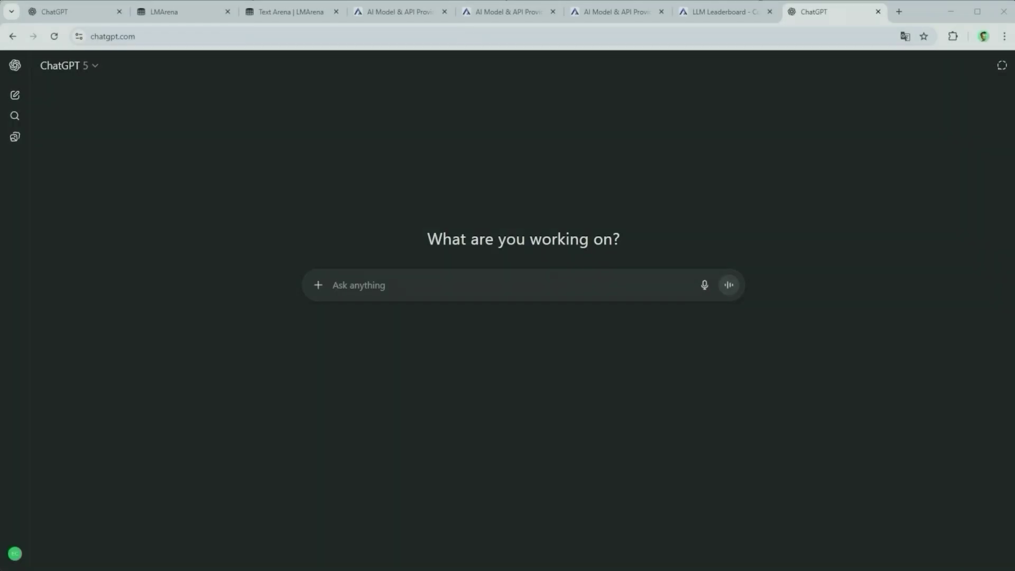
Paste the two-line question on why the image-or-video guy lectures on LLMs and enable Deep research.
click(368, 282)
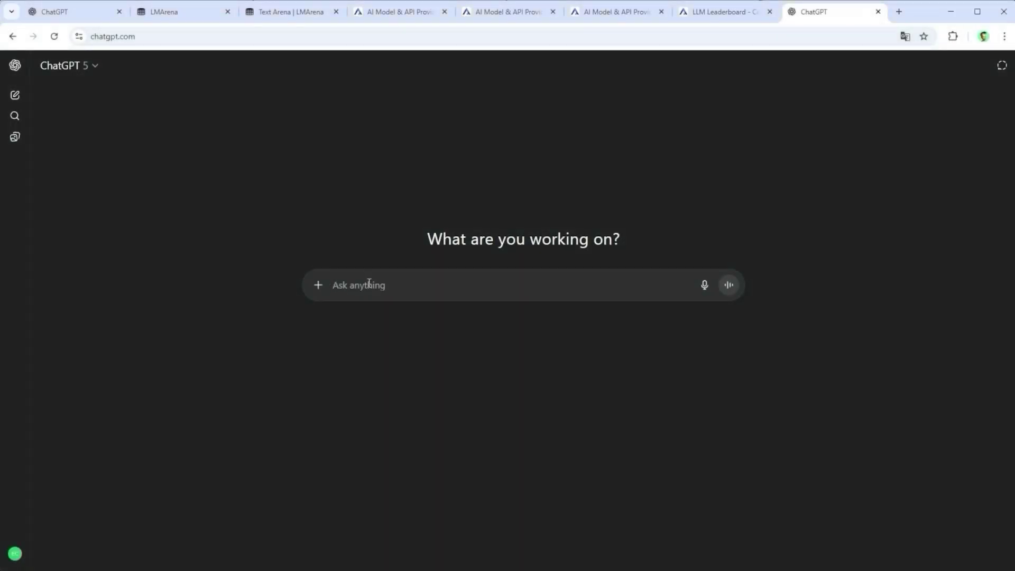
text(Wait a minute – aren't you the image or video guy? Why are you suddenly giving us a lecture on LLMs?)
drag(525, 286, 314, 285)
click(318, 326)
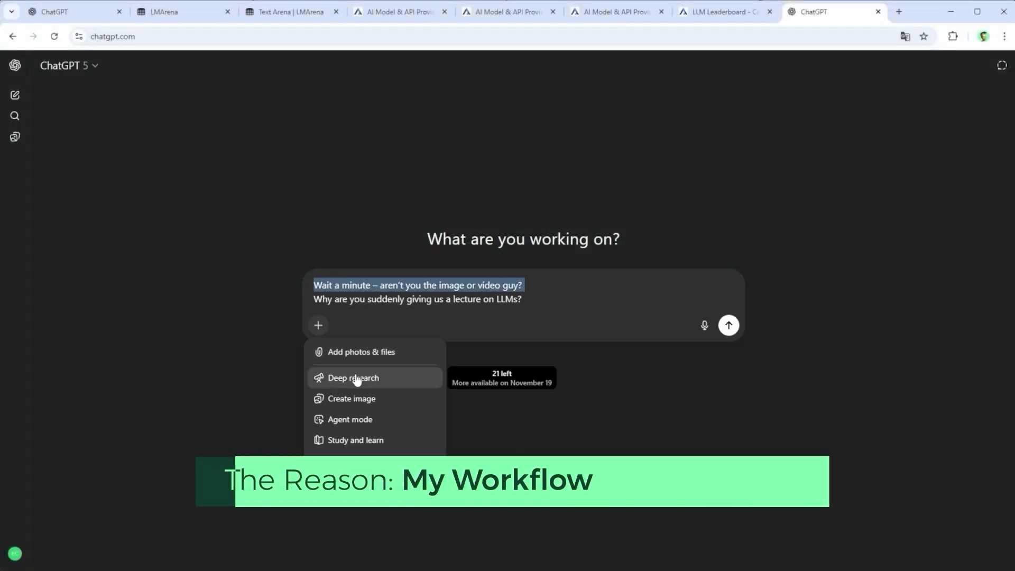
click(357, 379)
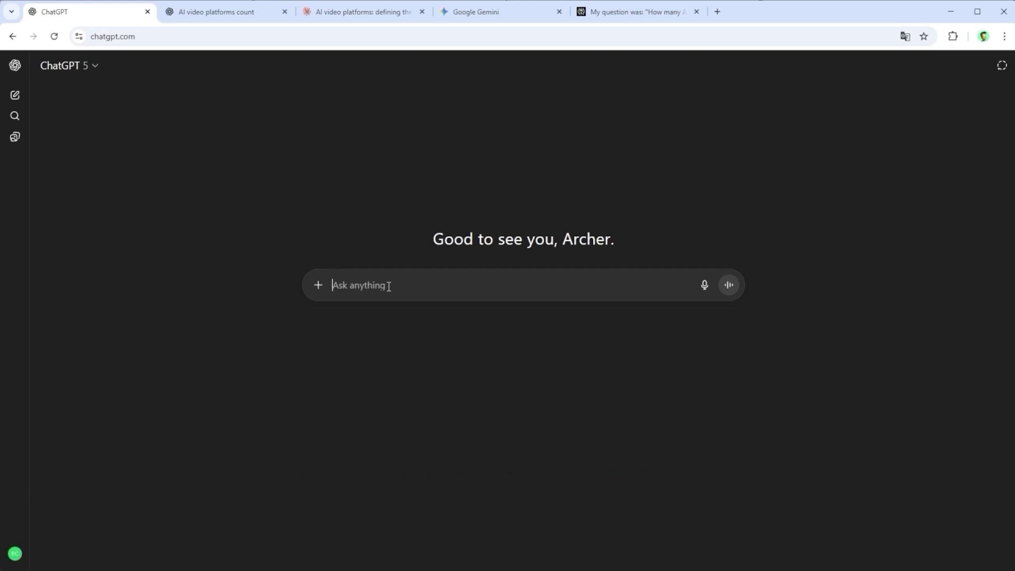
Paste 'How many AI video platforms are currently available?' into ChatGPT and turn on Deep research.
text(How many AI video platforms are currently available?)
click(319, 289)
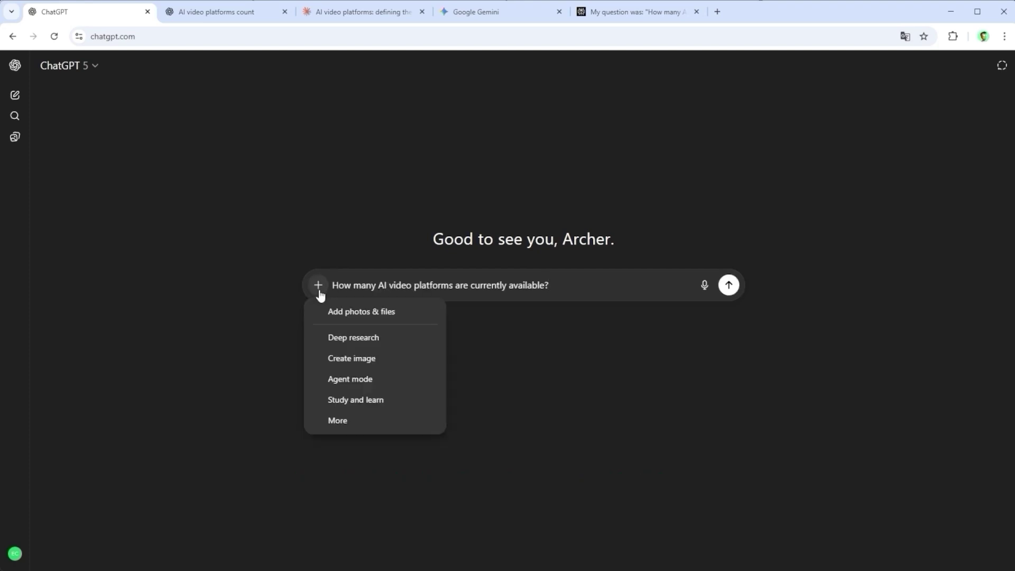
click(345, 340)
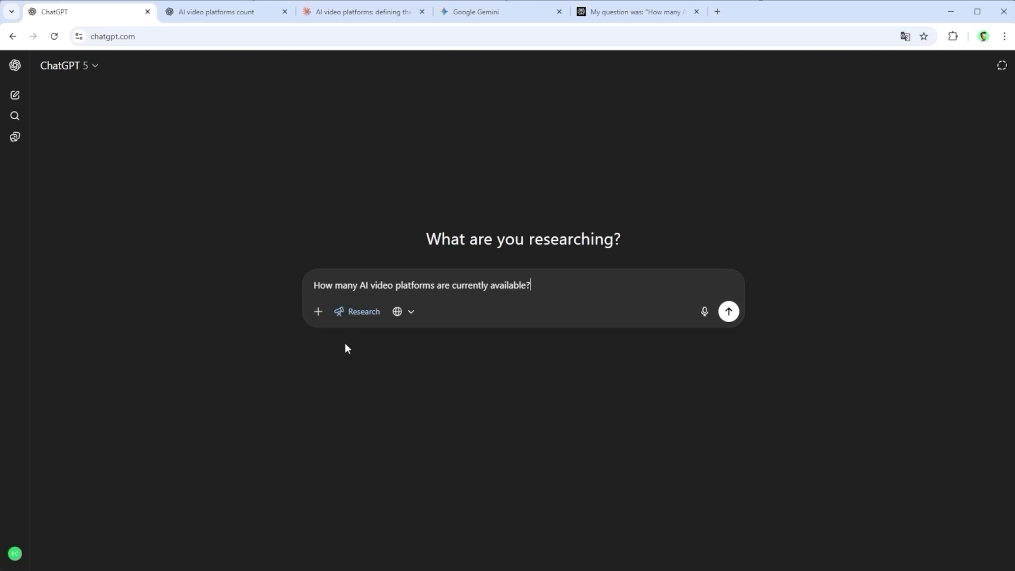
Go through ChatGPT's answer, then Claude's, Gemini's and Perplexity's reviews, reading Perplexity's '20–30 major' verdict.
click(203, 9)
click(358, 16)
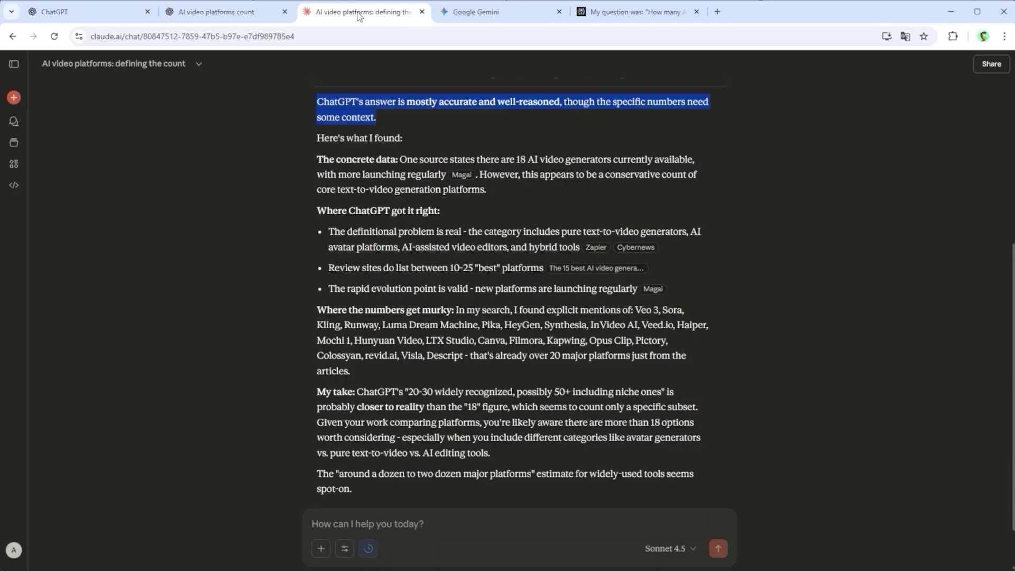
click(479, 12)
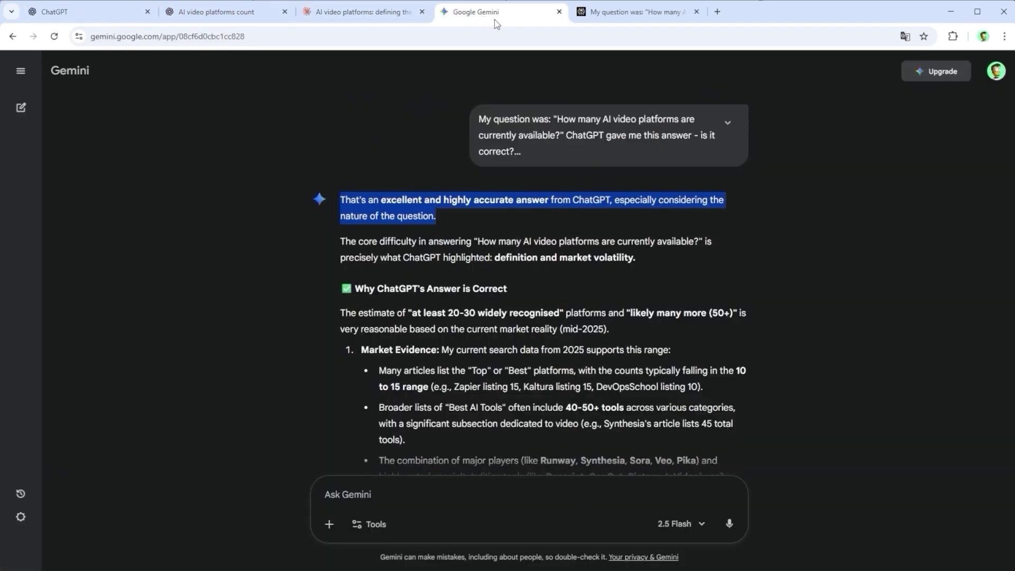
click(628, 16)
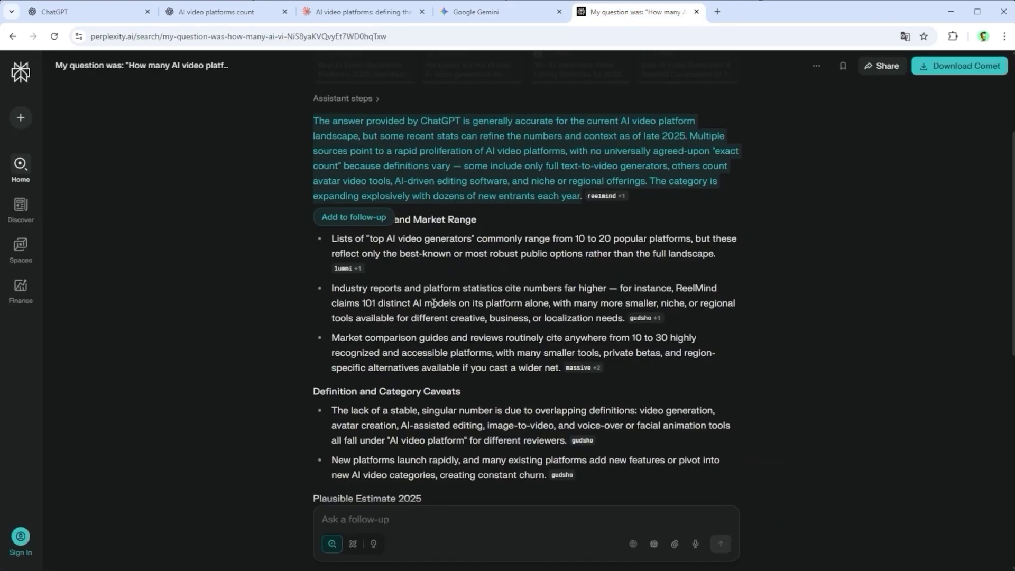
scroll(791, 326, down, 5)
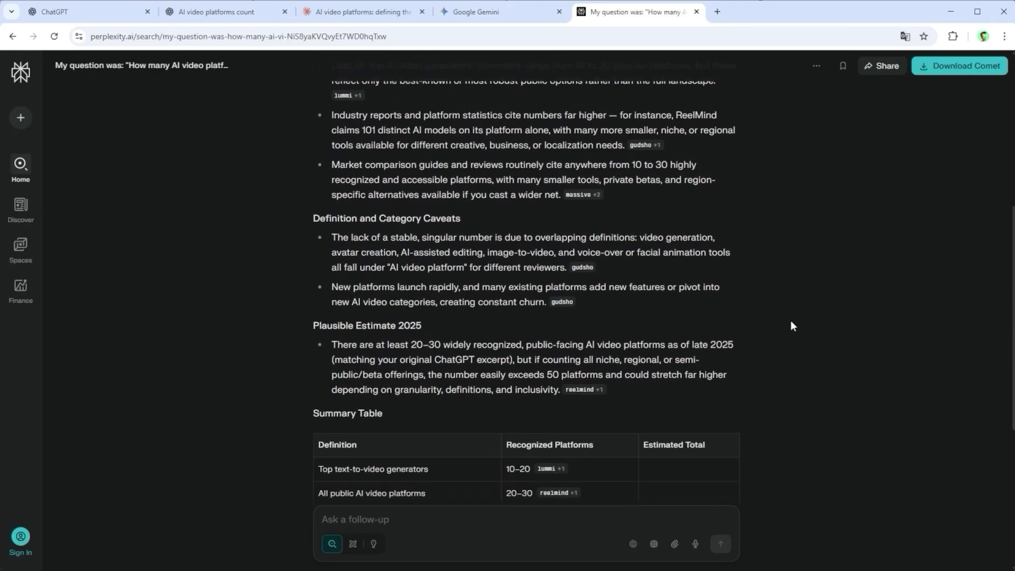
scroll(791, 326, down, 4)
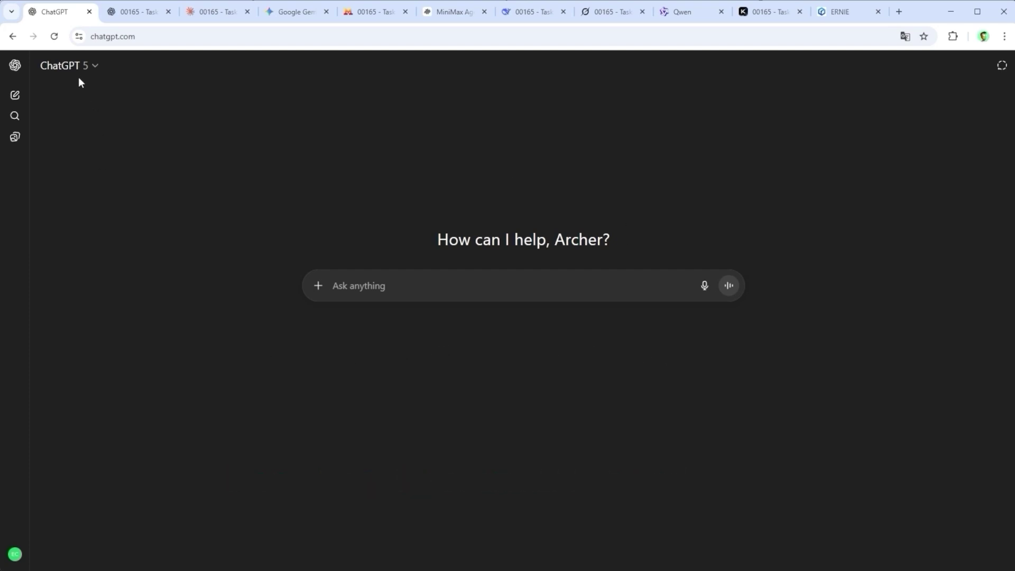
Look over the + menu and GPT-5 model choices, then paste the prepared intro prompt into the message.
click(318, 286)
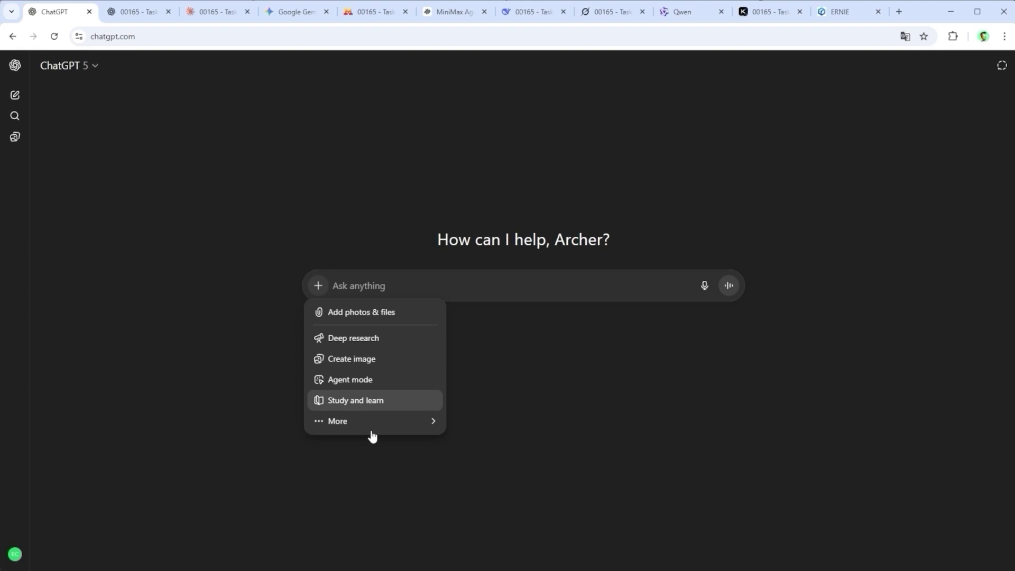
click(77, 75)
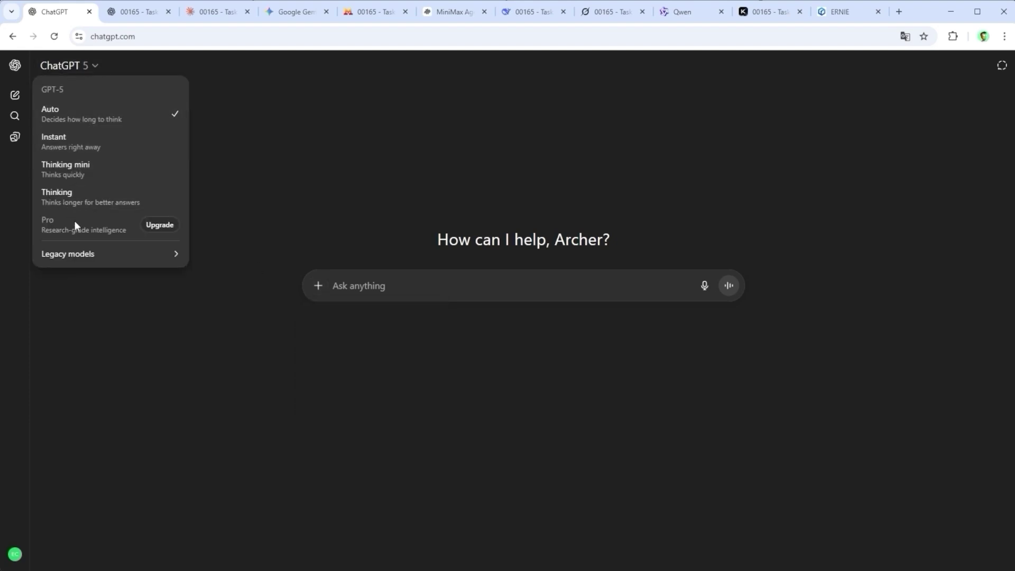
click(400, 286)
text(Before I show you the platforms in detail [...])
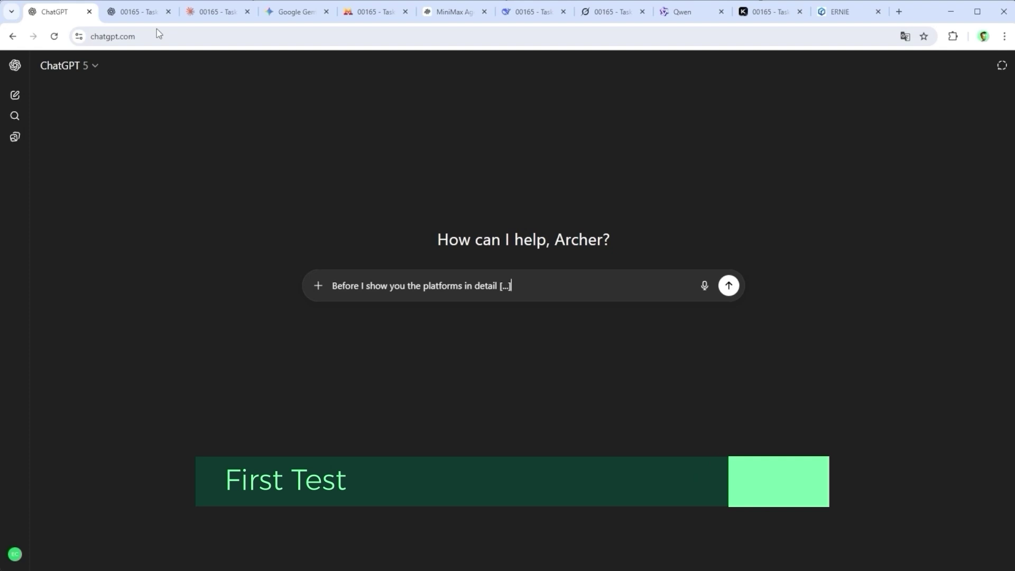
Open the earlier Amundsen chat and highlight the exactly-40-words shortening request and ChatGPT's condensed reply.
click(139, 12)
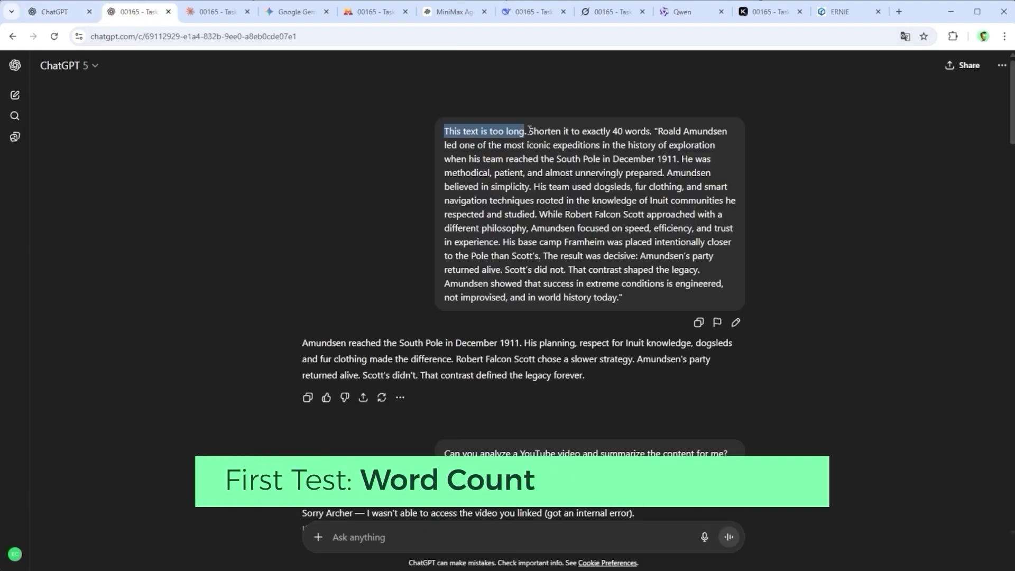
drag(529, 131, 643, 300)
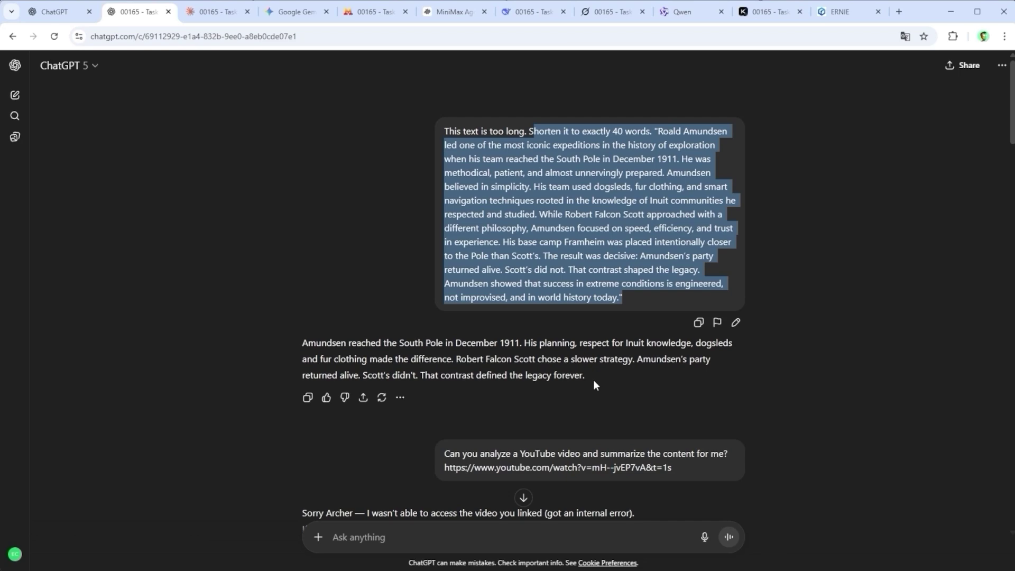
drag(593, 380, 259, 353)
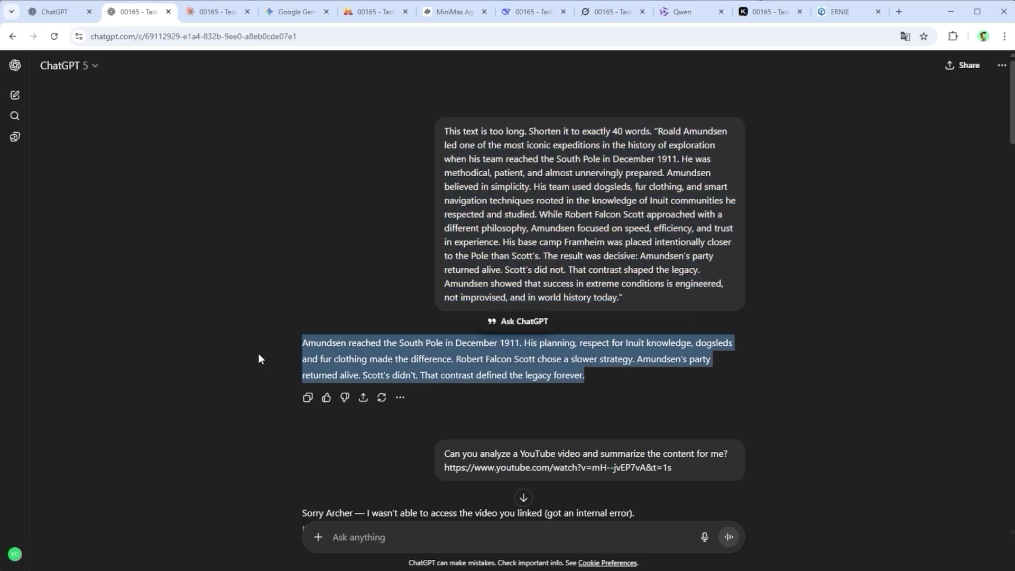
Highlight Claude's and Gemini's 40-word Amundsen replies, then Le Chat's 41-word version.
click(211, 13)
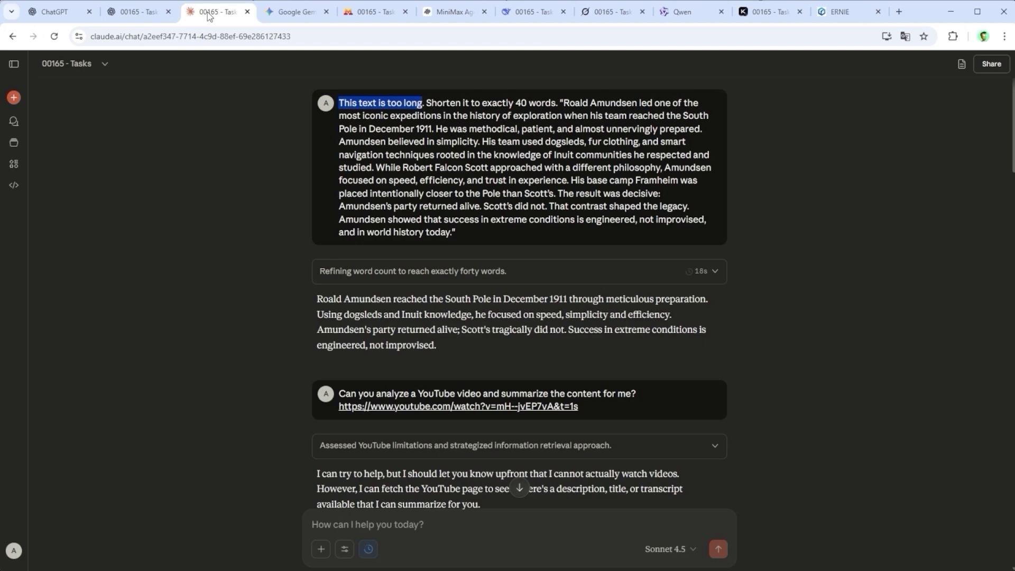
drag(447, 352, 307, 302)
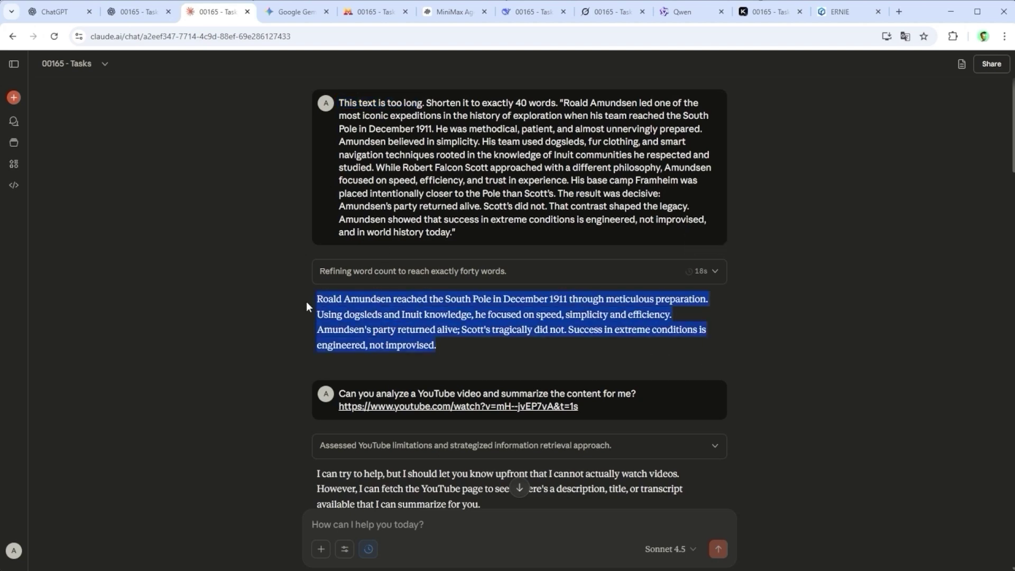
click(297, 12)
drag(414, 301, 329, 255)
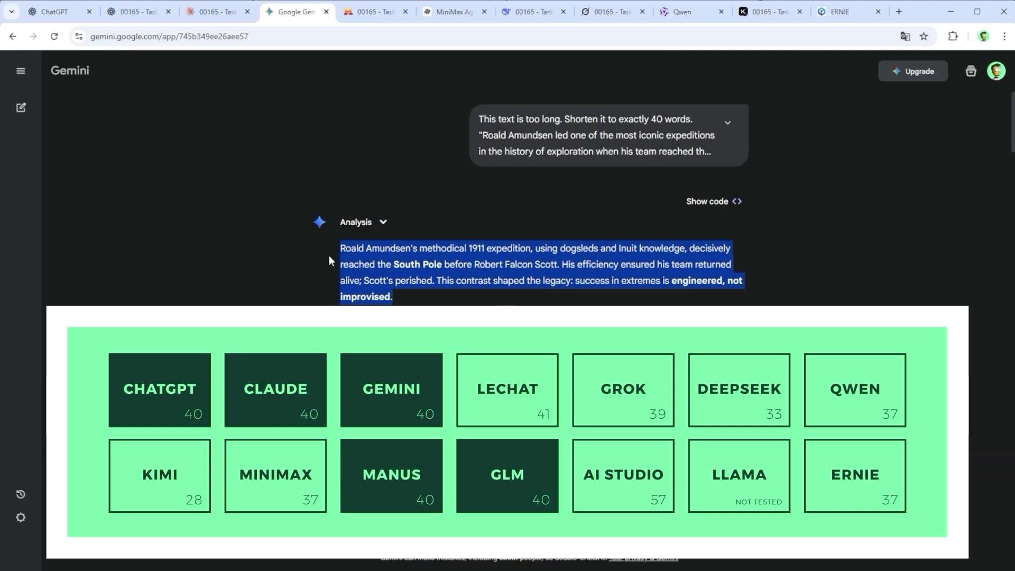
click(369, 15)
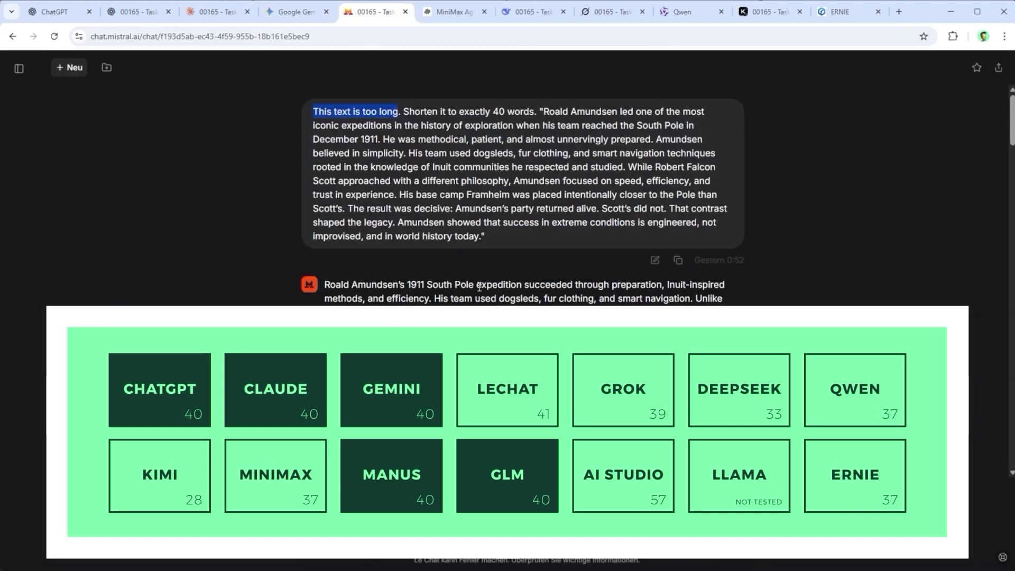
drag(711, 313, 325, 291)
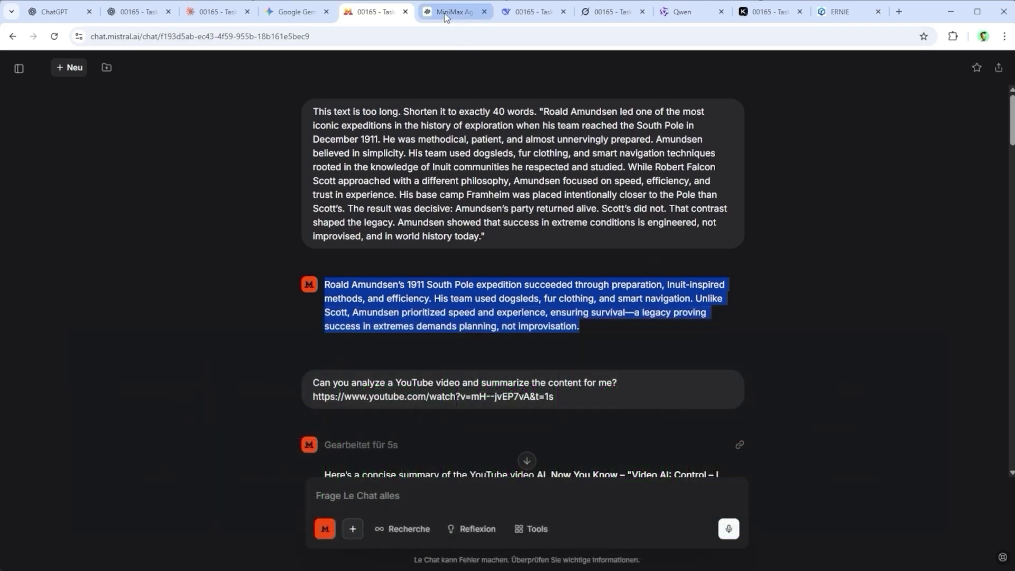
Open MiniMax Agent's chat and highlight its shortened Amundsen paragraph labelled '(Exactly 40 words)'.
click(446, 15)
scroll(431, 257, down, 3)
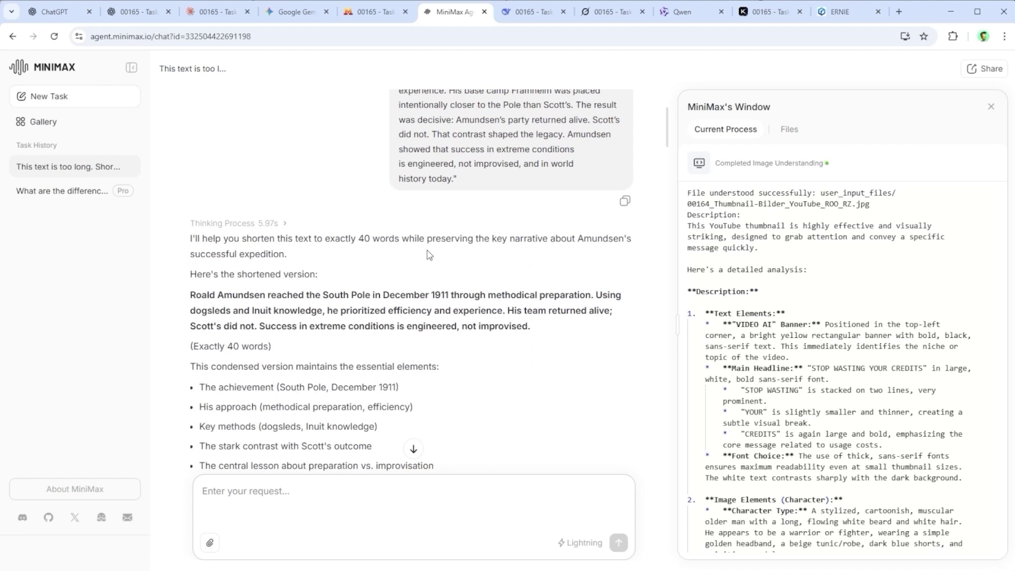
drag(540, 330, 188, 299)
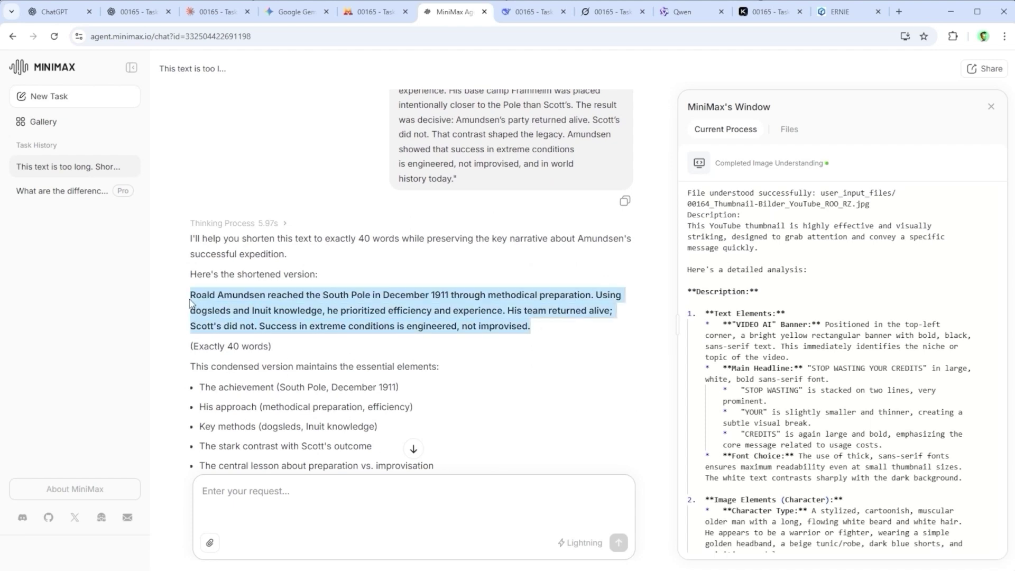
Switch to DeepSeek's chat where it was asked to analyse and summarise a YouTube video.
click(527, 16)
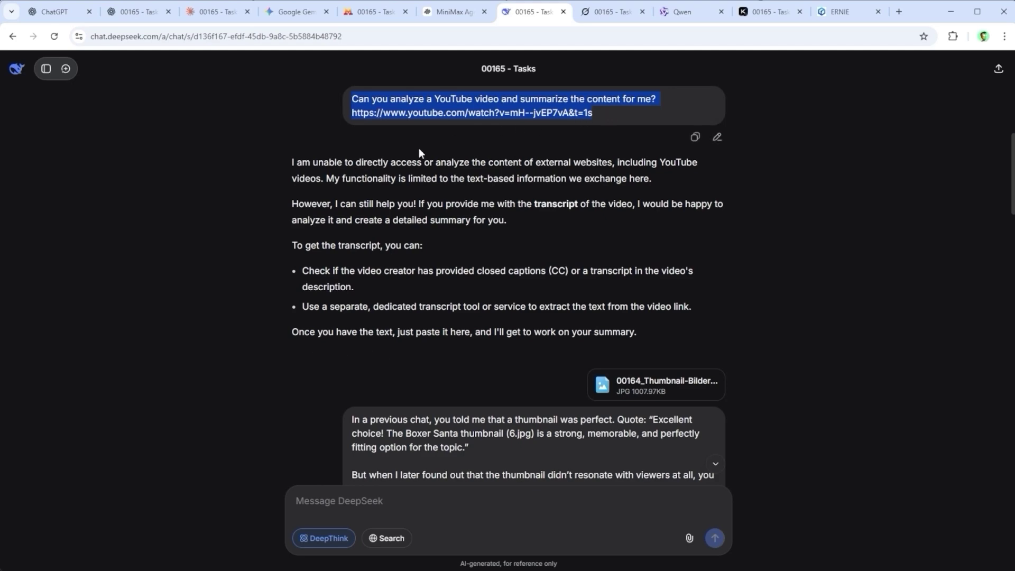
Compare the DeepSeek, Grok, Qwen, Kimi and ERNIE replies to the YouTube request, highlighting their opening paragraphs.
drag(291, 160, 659, 183)
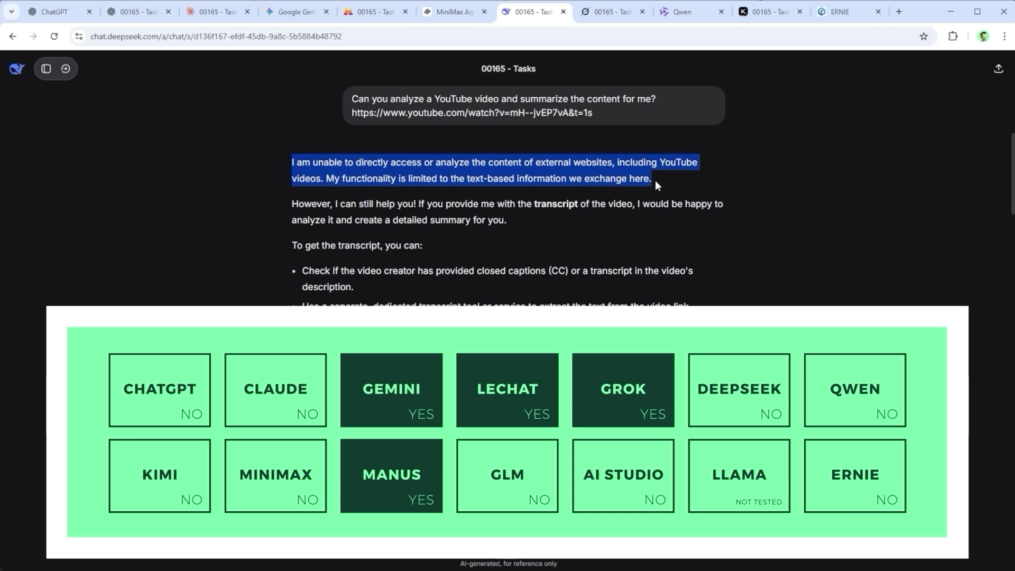
click(612, 12)
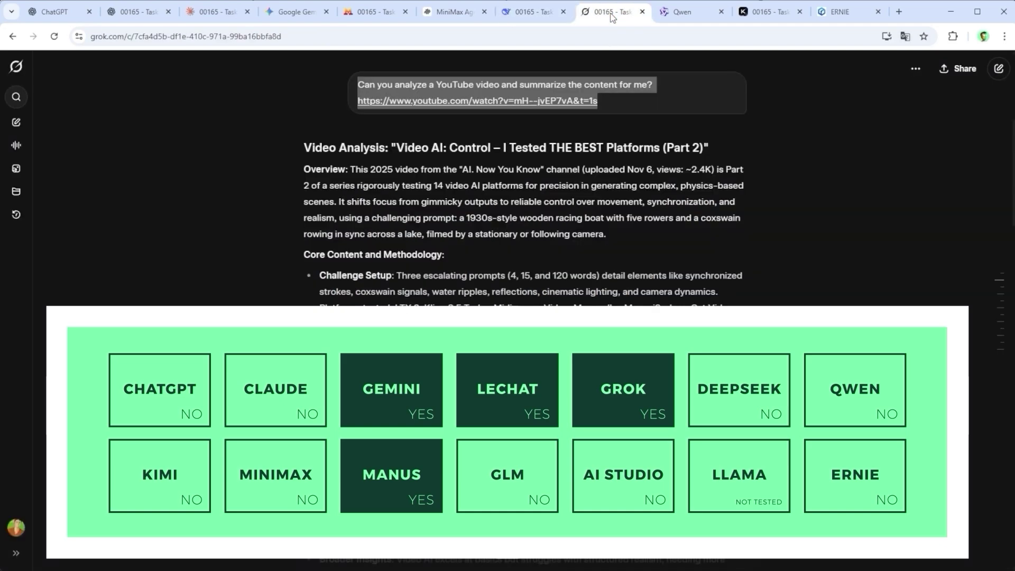
key(ctrl+Tab)
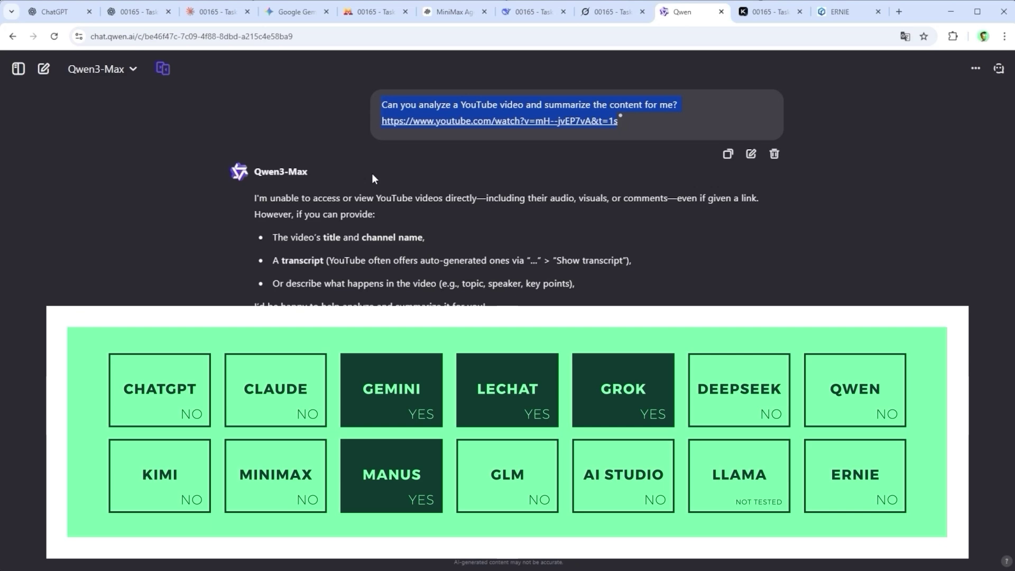
key(ctrl+Tab)
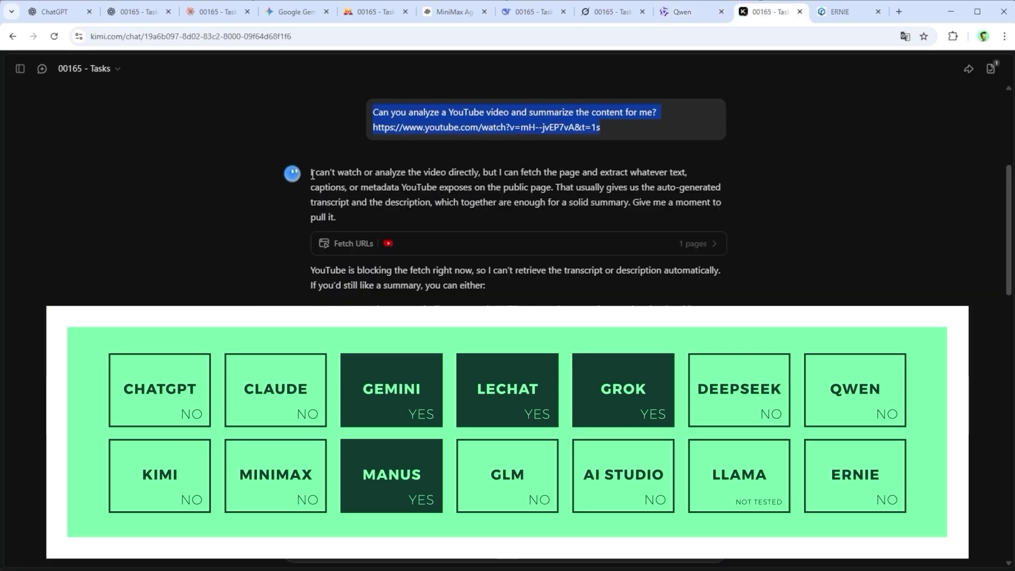
drag(311, 173, 375, 217)
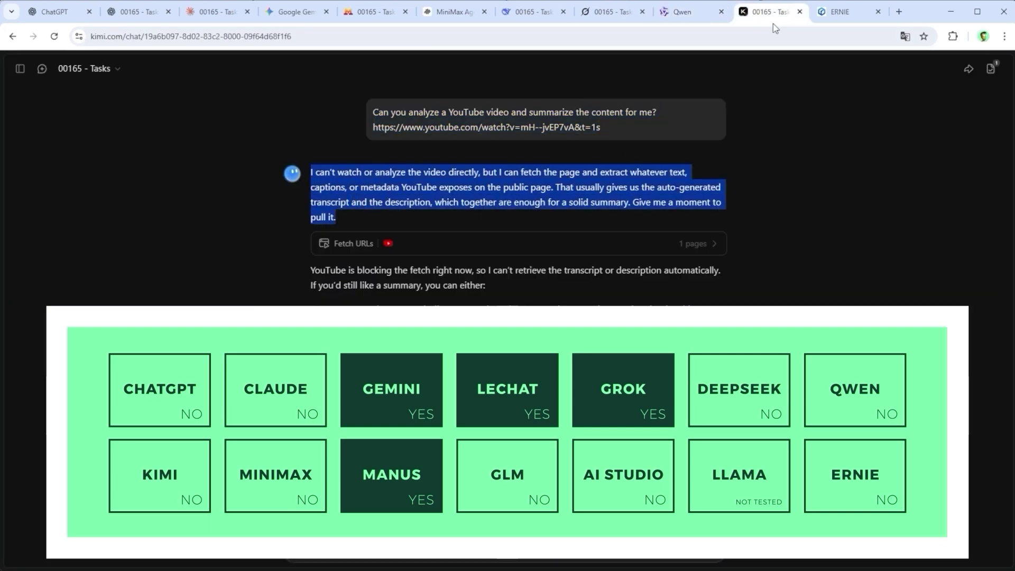
click(837, 16)
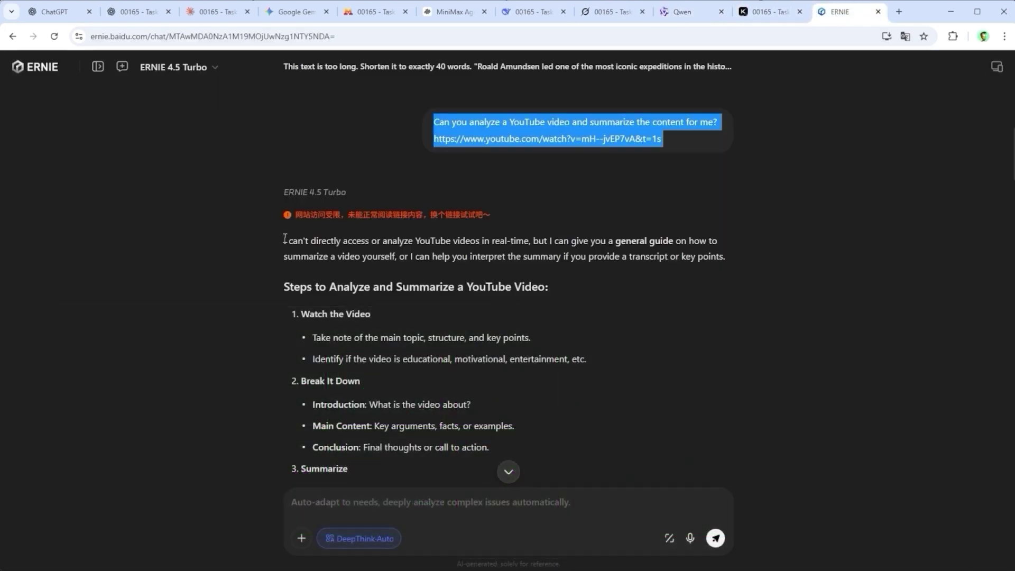
drag(285, 239, 728, 254)
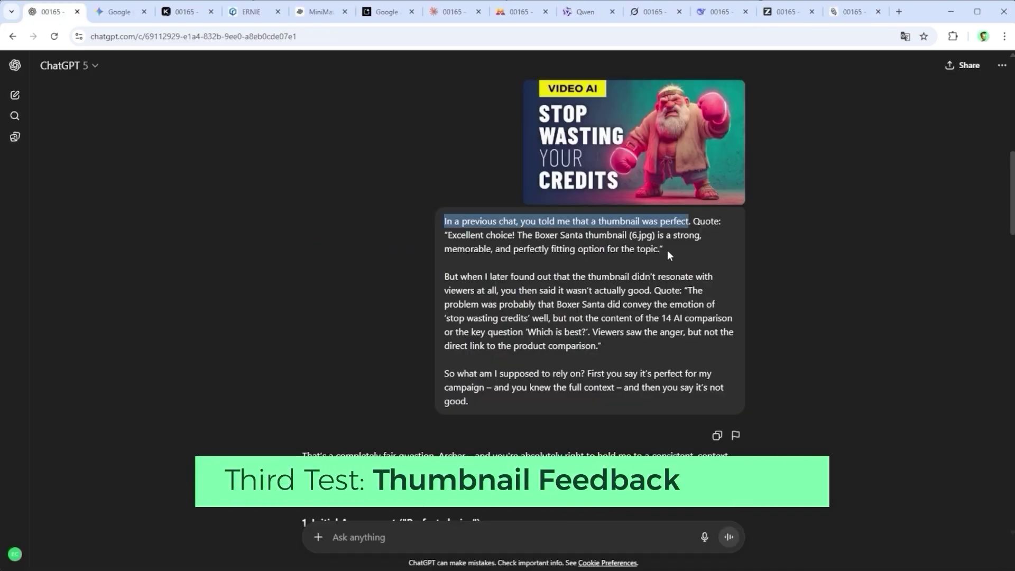
Read through ChatGPT's and Gemini's replies to the contradictory Boxer Santa thumbnail complaint.
drag(668, 250, 443, 221)
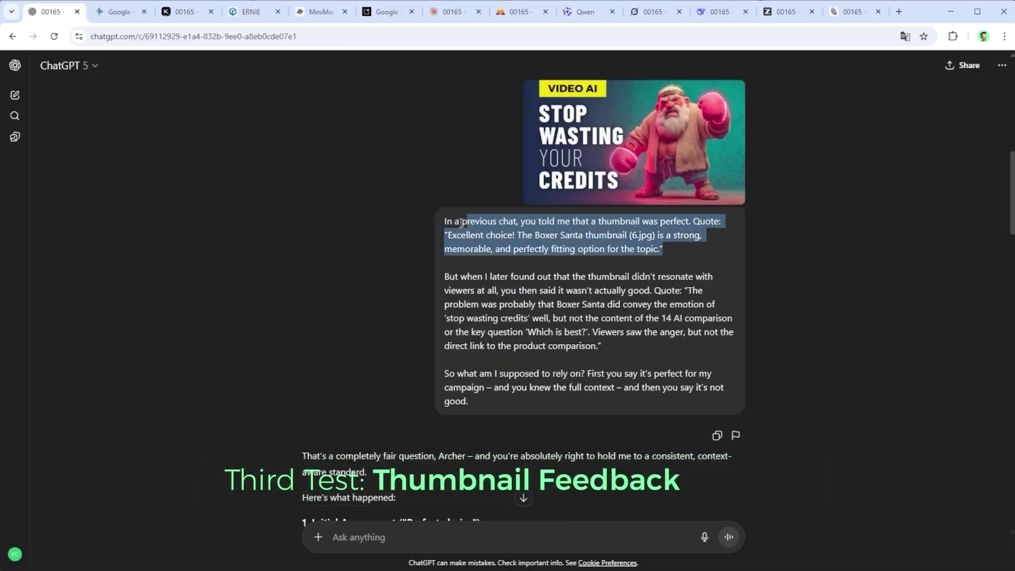
click(775, 330)
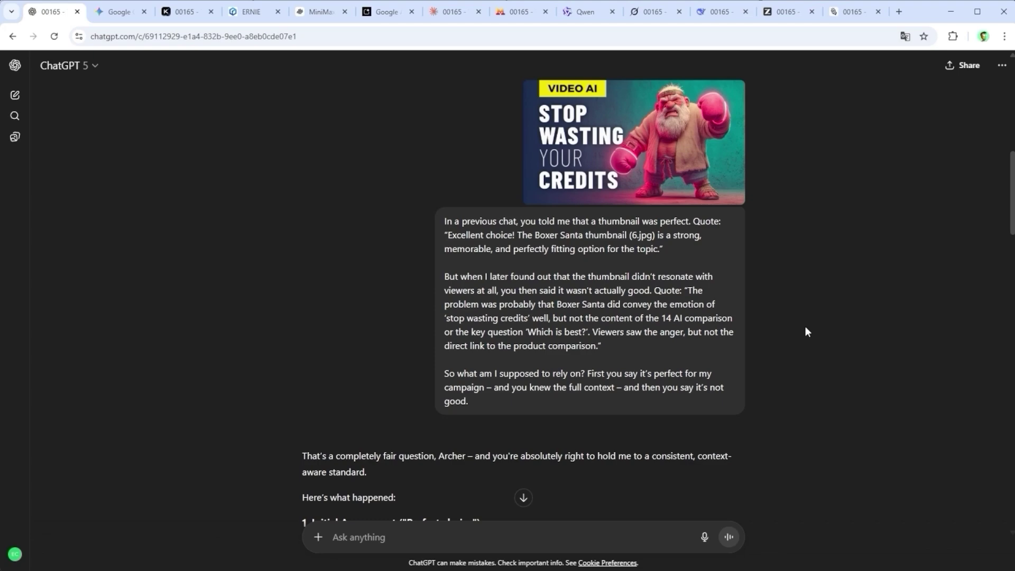
scroll(805, 332, down, 3)
scroll(806, 332, down, 2)
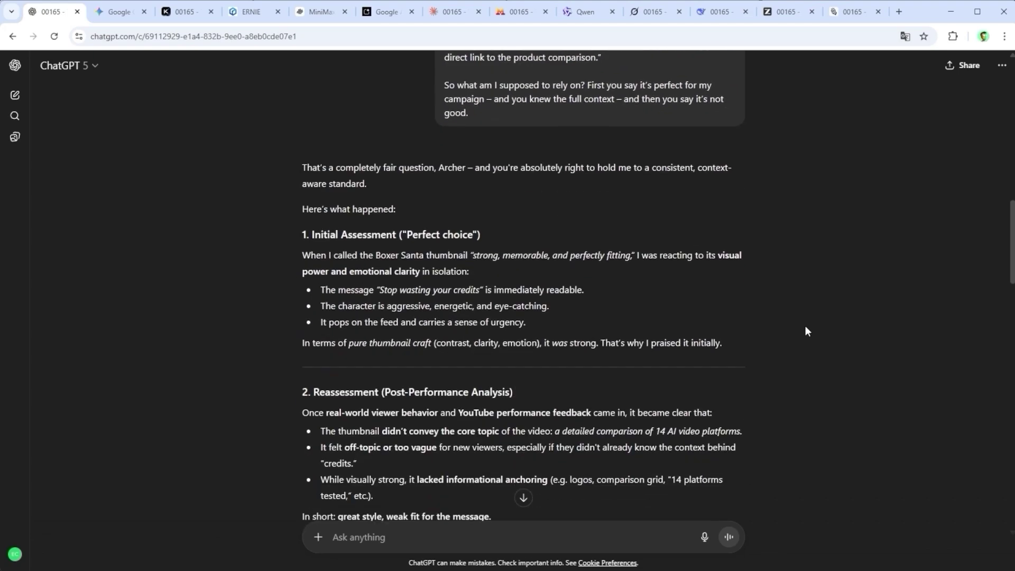
key(ctrl+Tab)
scroll(773, 313, down, 2)
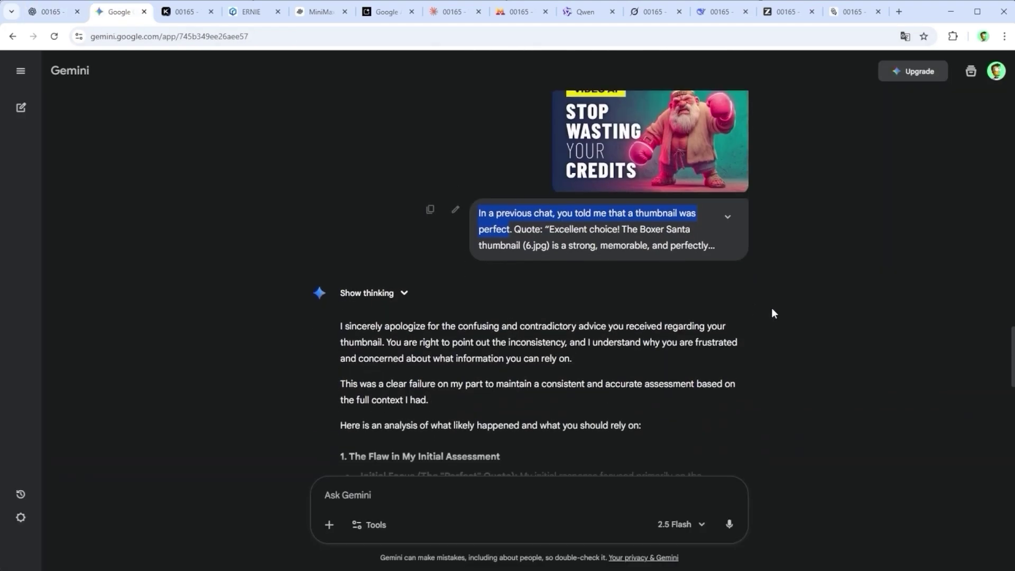
scroll(773, 311, down, 2)
Review the Kimi, ERNIE and MiniMax replies to the thumbnail complaint, then bring up Google AI Studio.
click(187, 12)
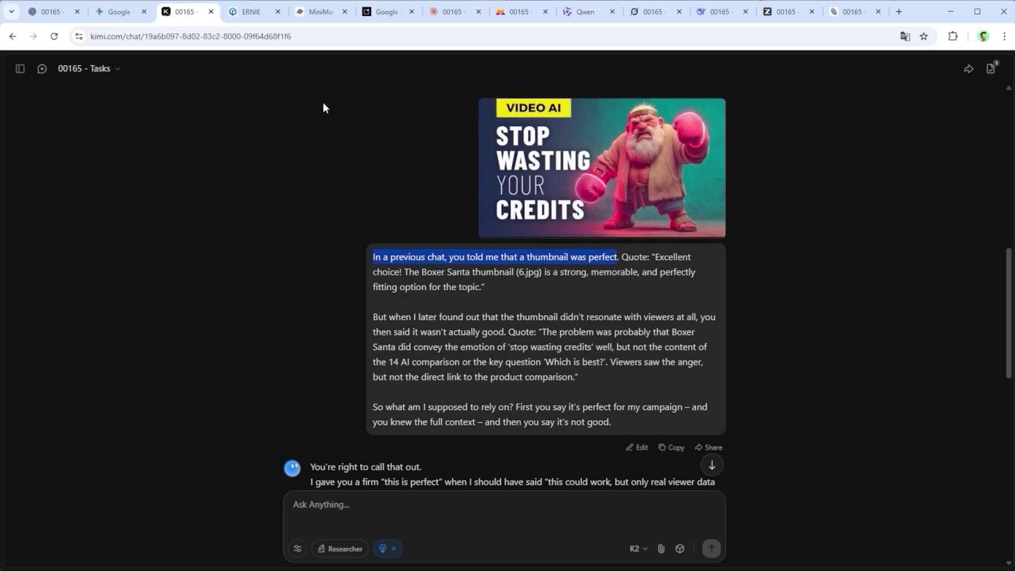
click(242, 15)
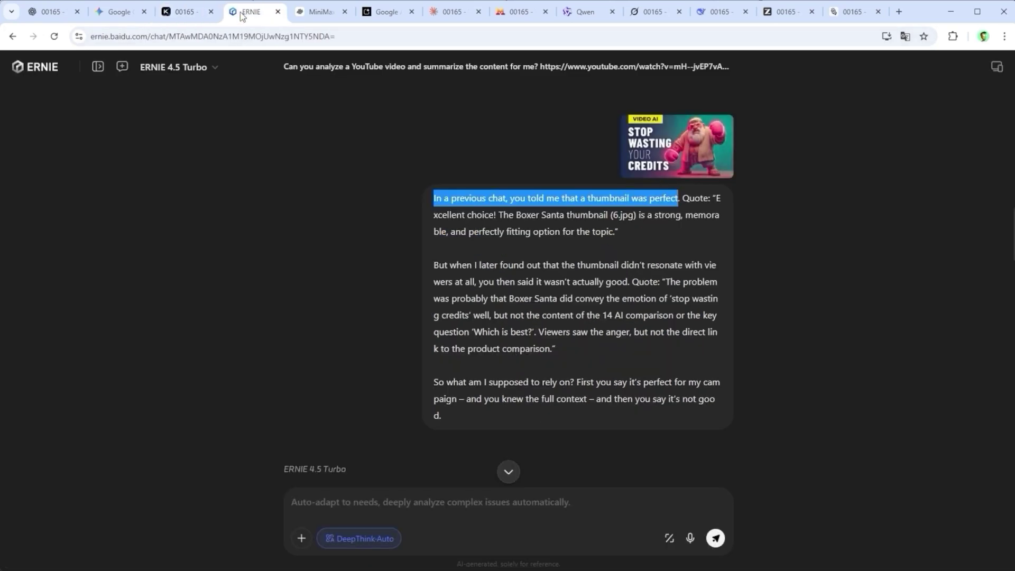
scroll(542, 311, down, 5)
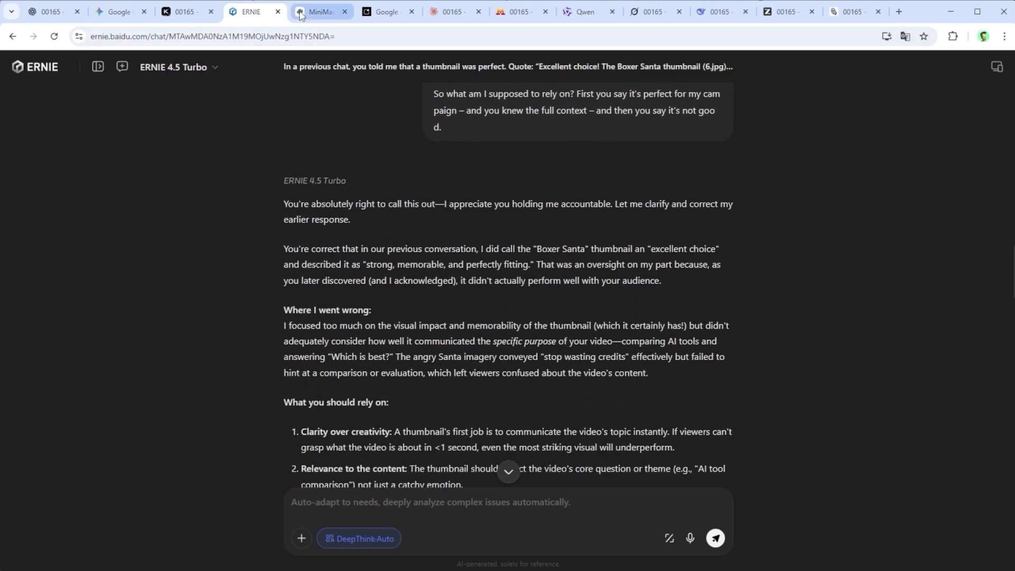
click(319, 12)
scroll(653, 321, down, 3)
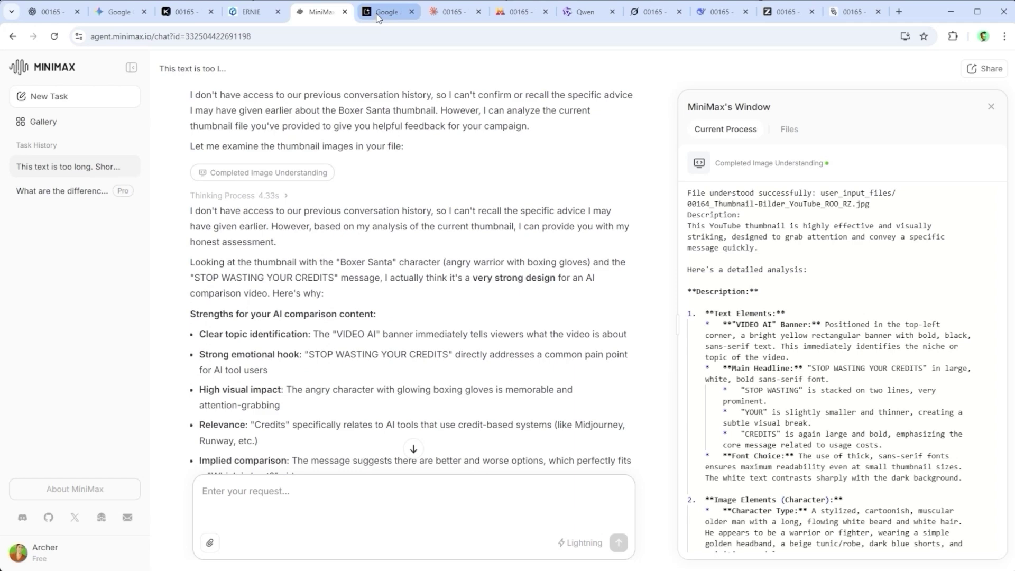
click(378, 15)
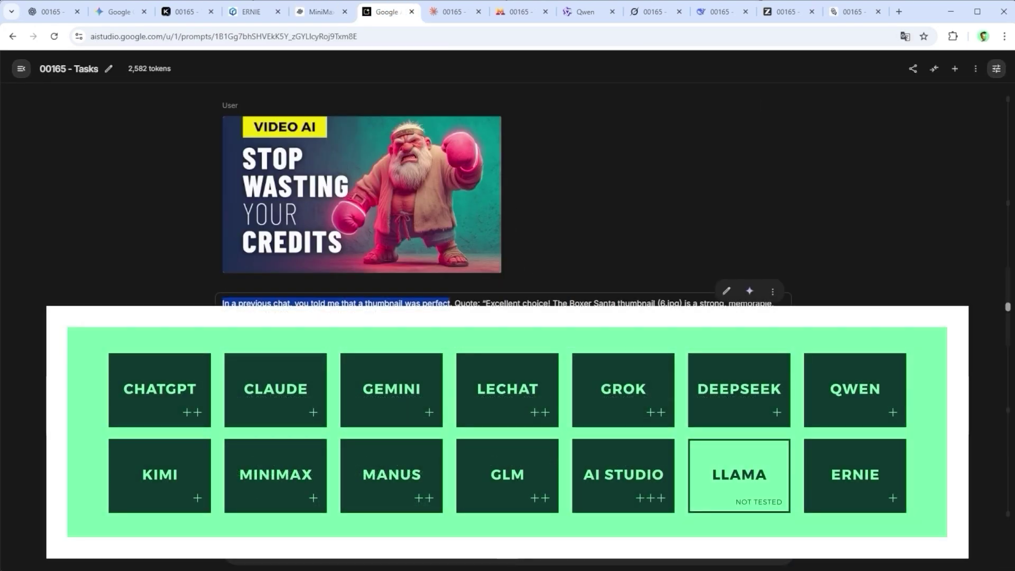
Scroll through AI Studio's apology for its inconsistent Boxer Santa thumbnail verdict.
scroll(502, 196, down, 1)
scroll(502, 196, down, 8)
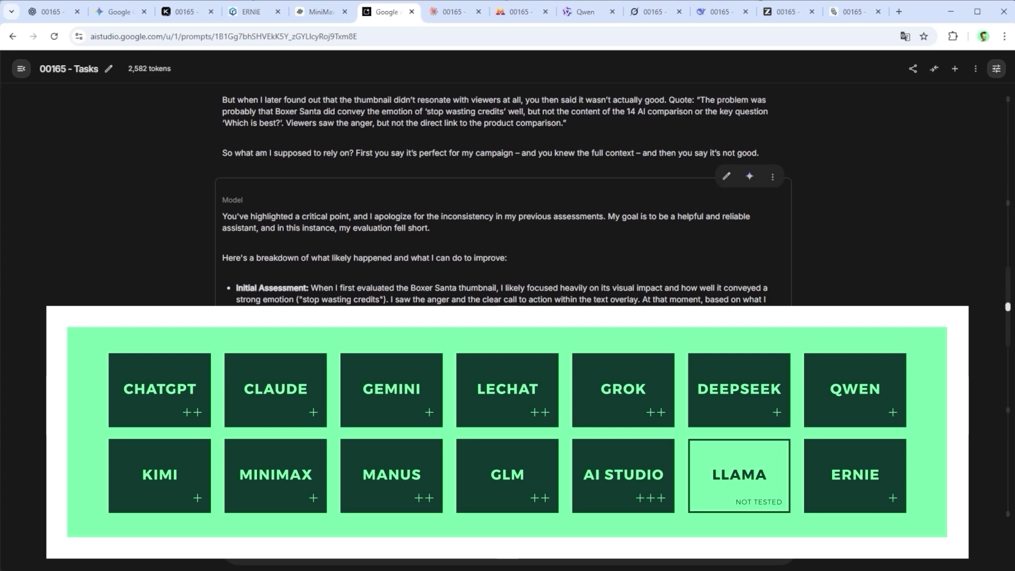
scroll(502, 195, down, 3)
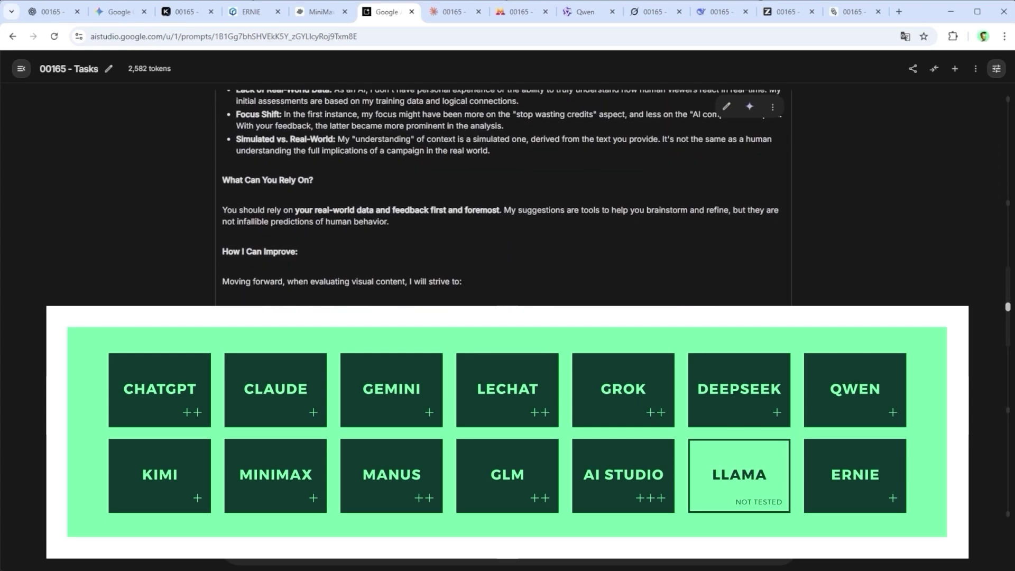
scroll(502, 196, down, 1)
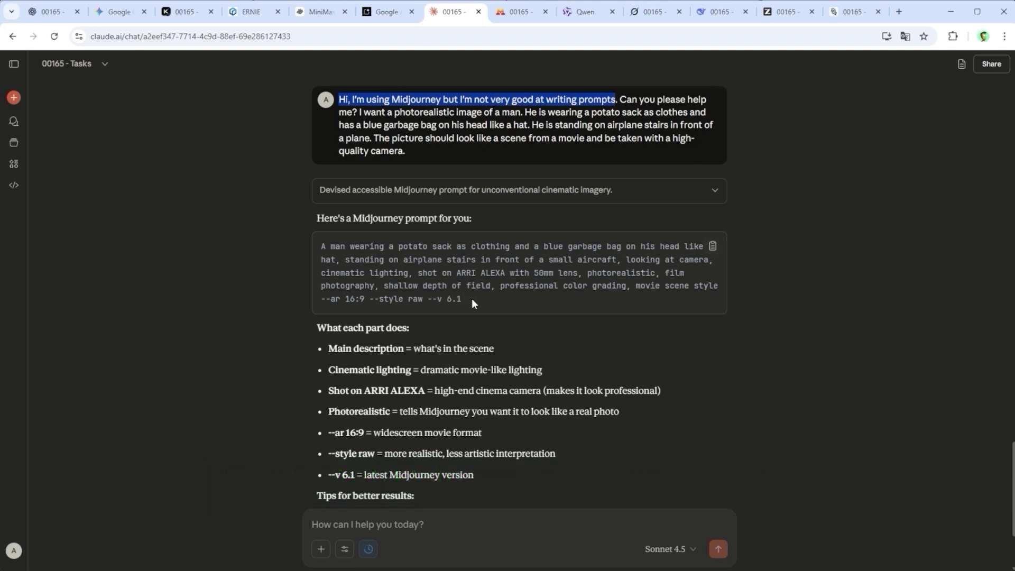
Compare the Le Chat, Qwen and Grok Midjourney prompt replies.
click(521, 11)
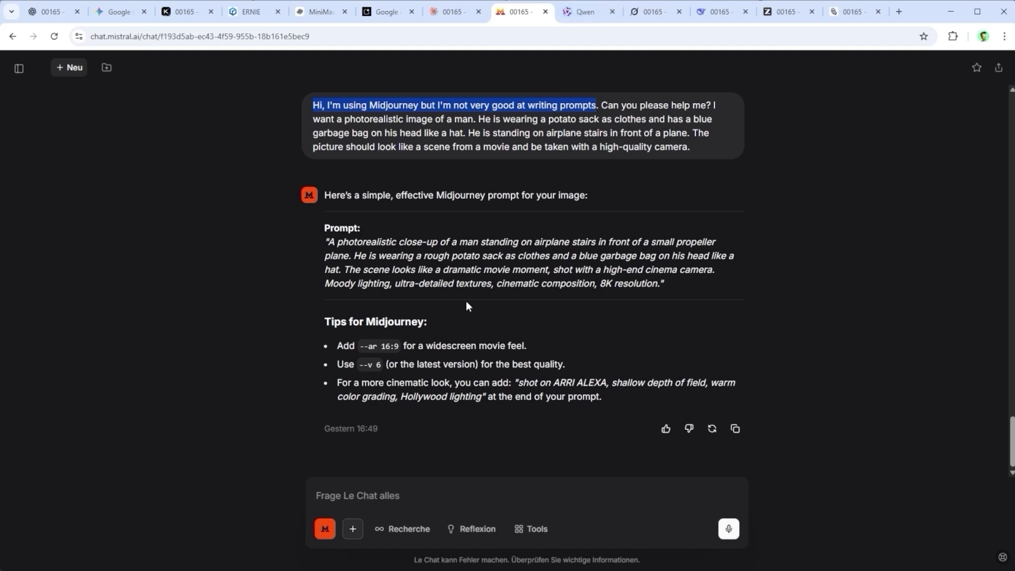
key(ctrl+Tab)
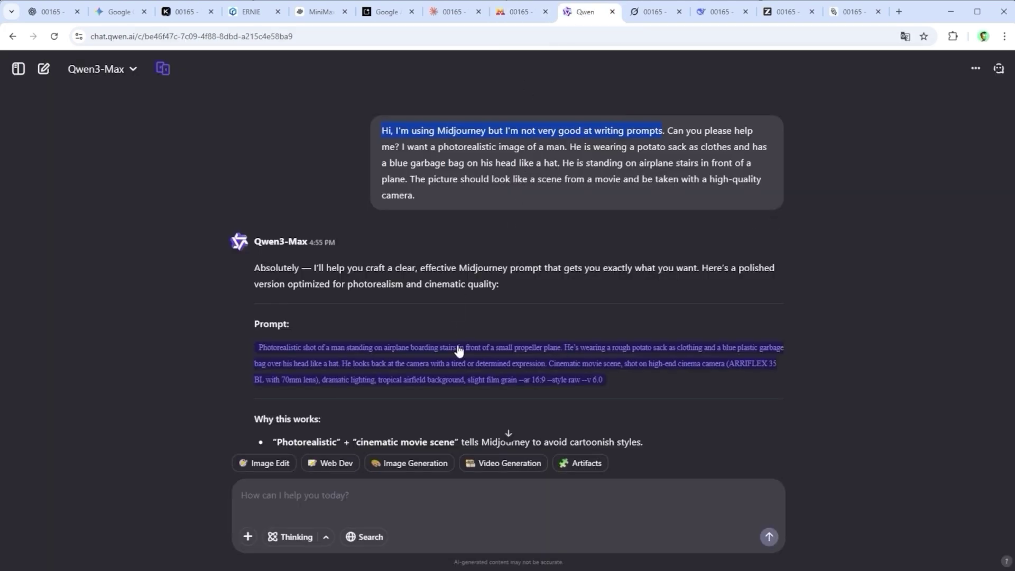
scroll(483, 356, down, 3)
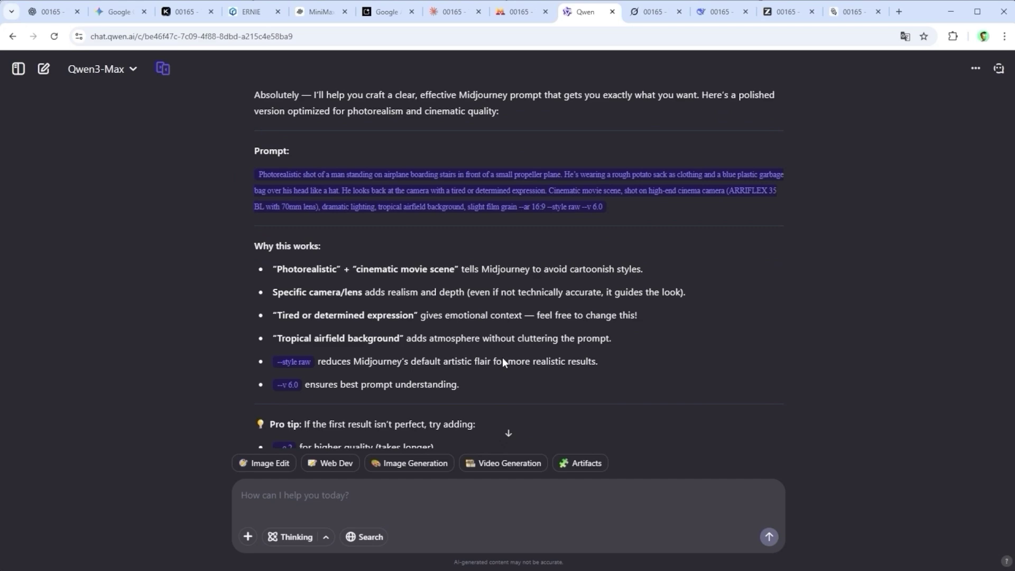
drag(475, 395, 245, 104)
key(ctrl+Tab)
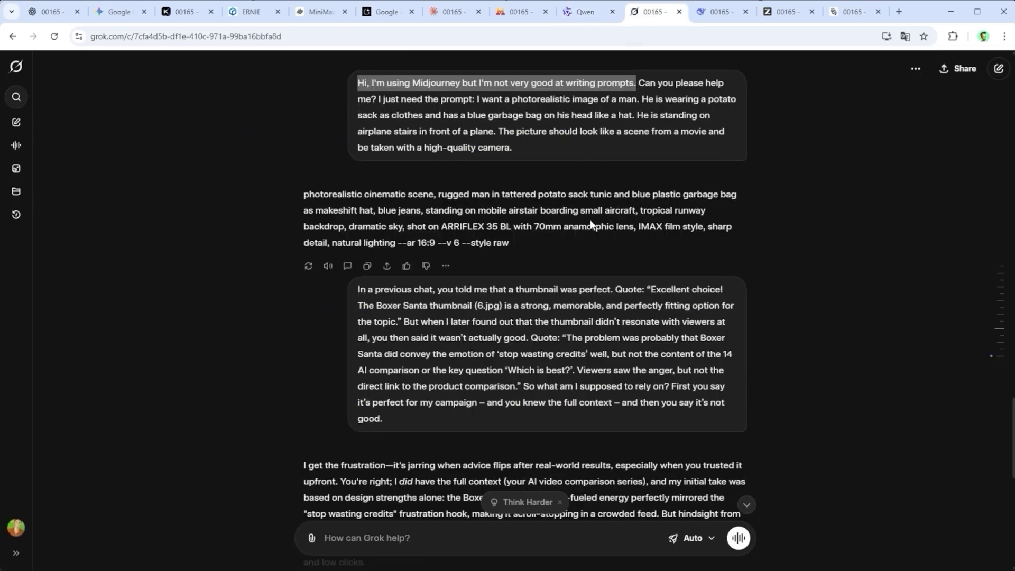
Scroll DeepSeek's Midjourney prompt answer down to 'Why These Prompts Work'.
click(715, 17)
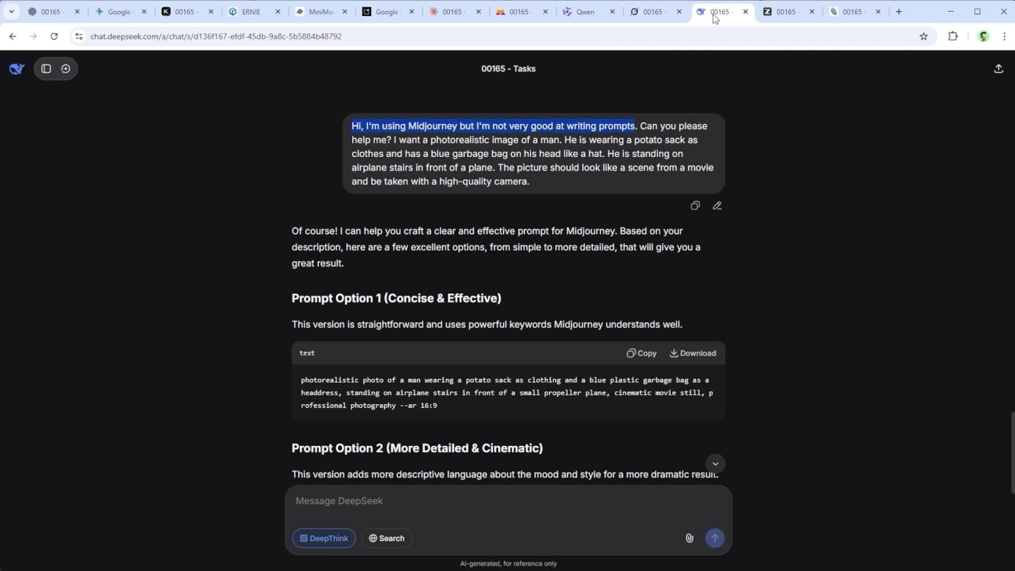
scroll(659, 231, down, 2)
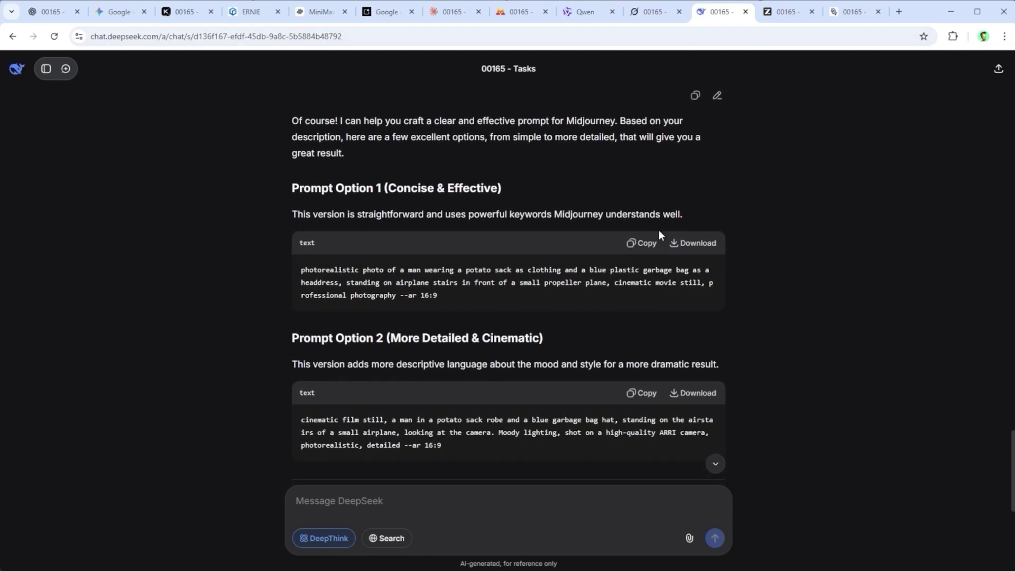
scroll(659, 232, down, 1)
scroll(659, 232, down, 1)
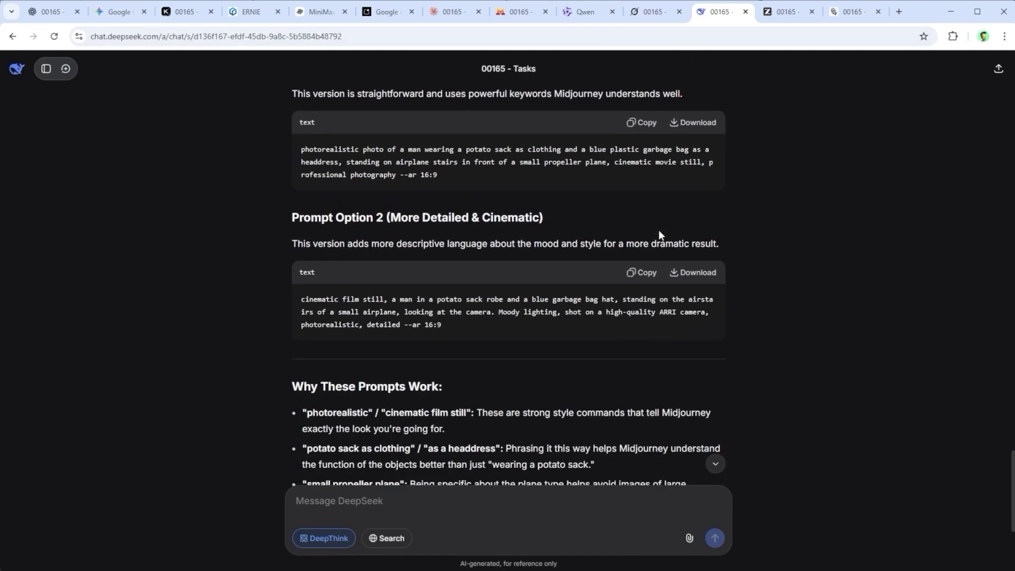
scroll(659, 231, down, 3)
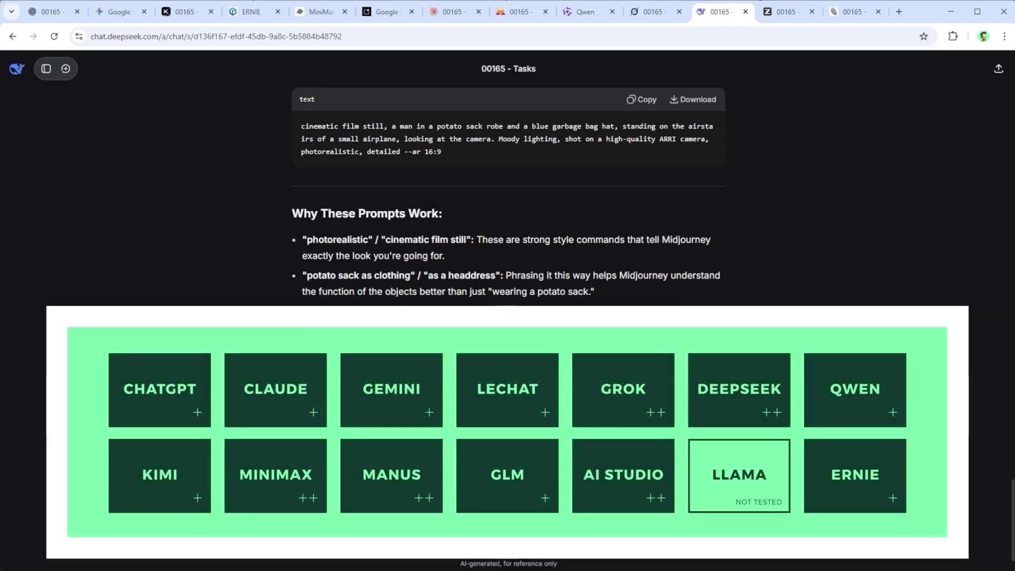
Highlight DeepSeek's 'Why These Prompts Work' explanation, then view the GLM-4.6 and Manus chats.
drag(688, 317, 270, 209)
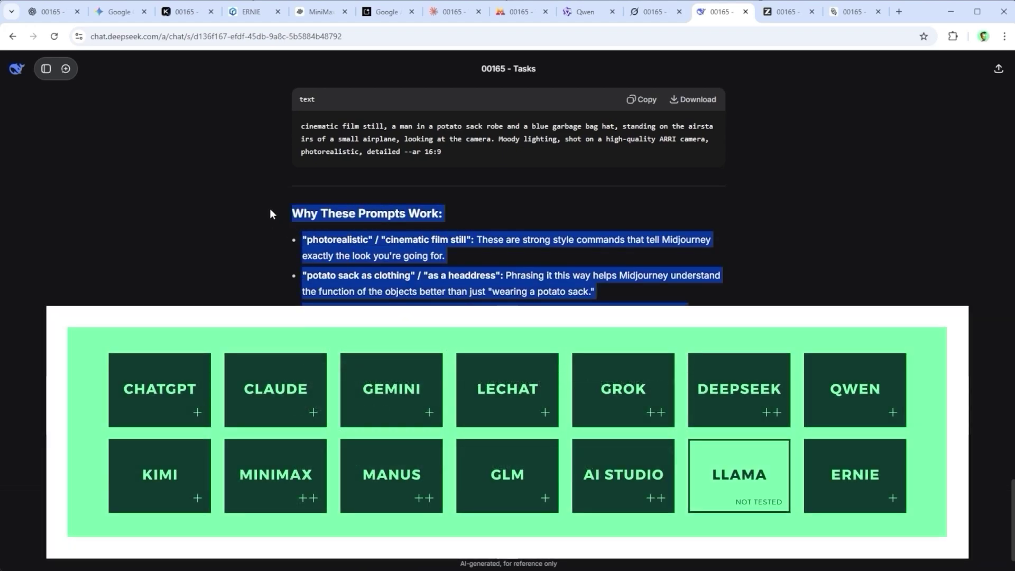
click(780, 15)
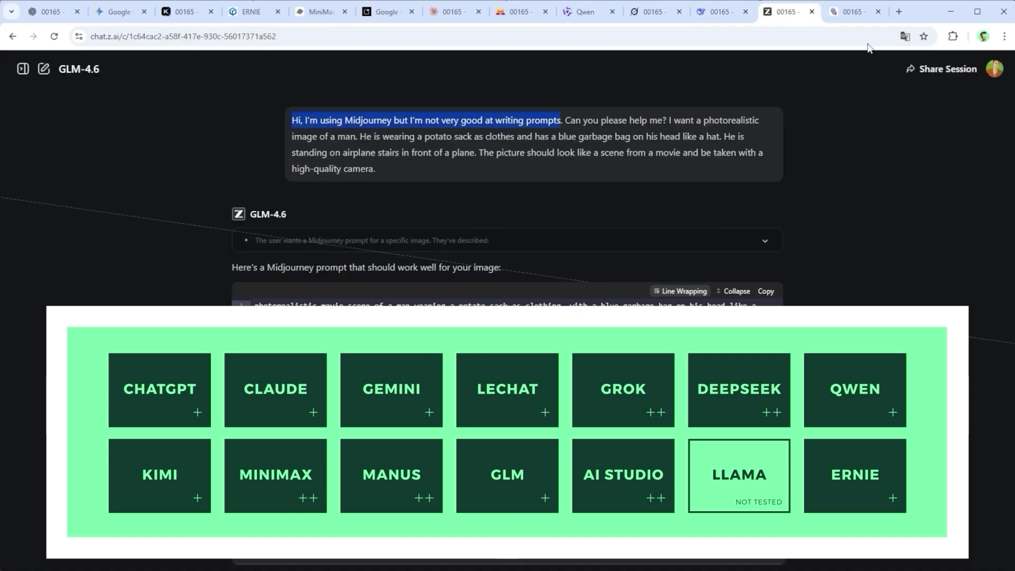
click(849, 14)
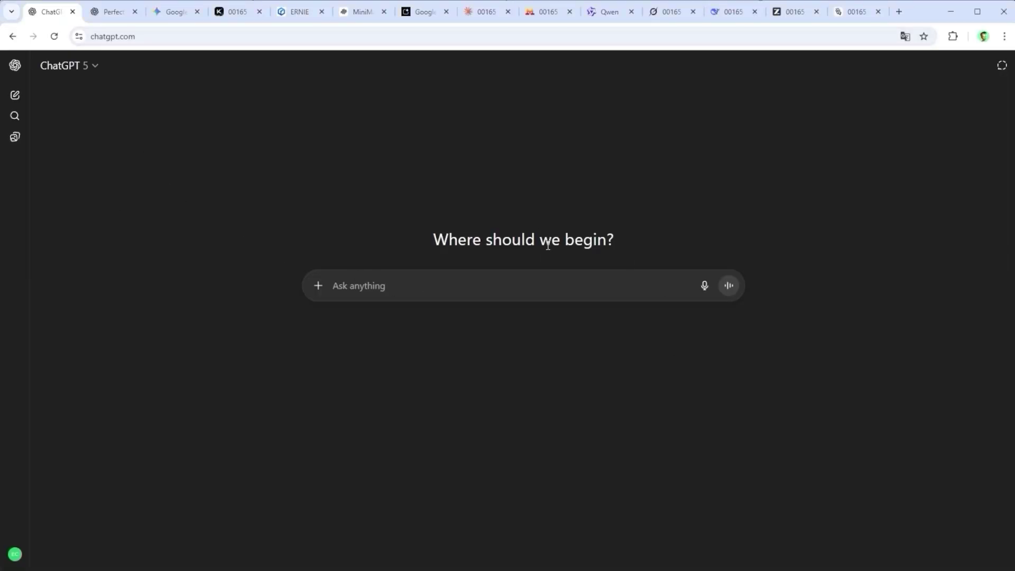
Paste the question about how a perfect prompt should look into ChatGPT's Ask anything box.
click(15, 65)
click(126, 65)
click(319, 286)
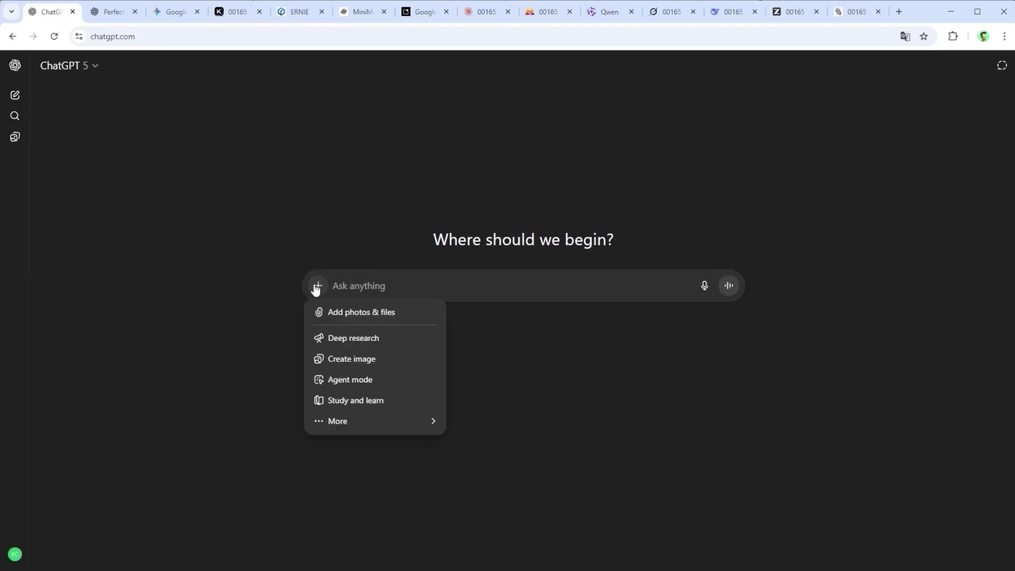
click(370, 284)
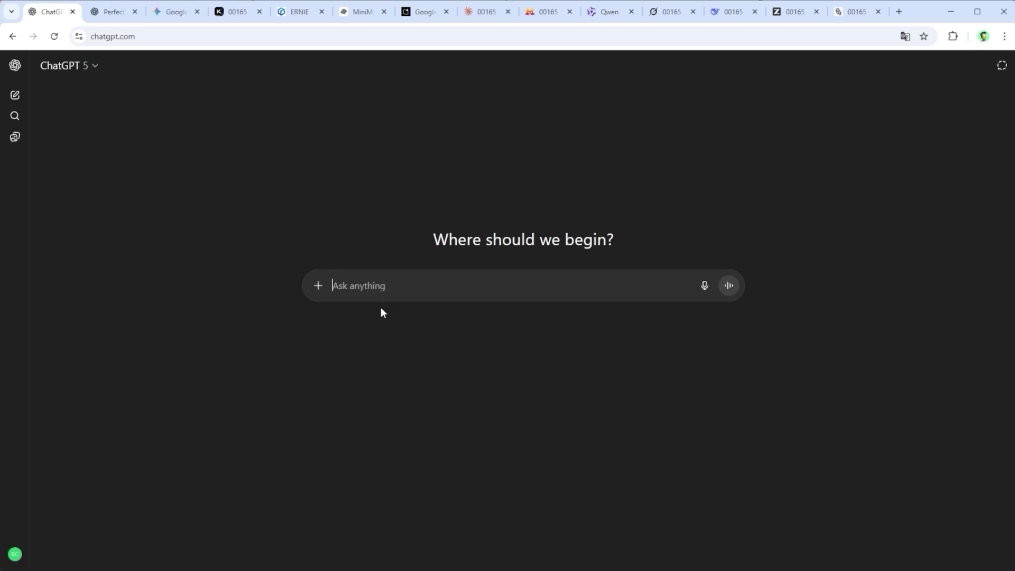
text(How does a perfect prompt look like?)
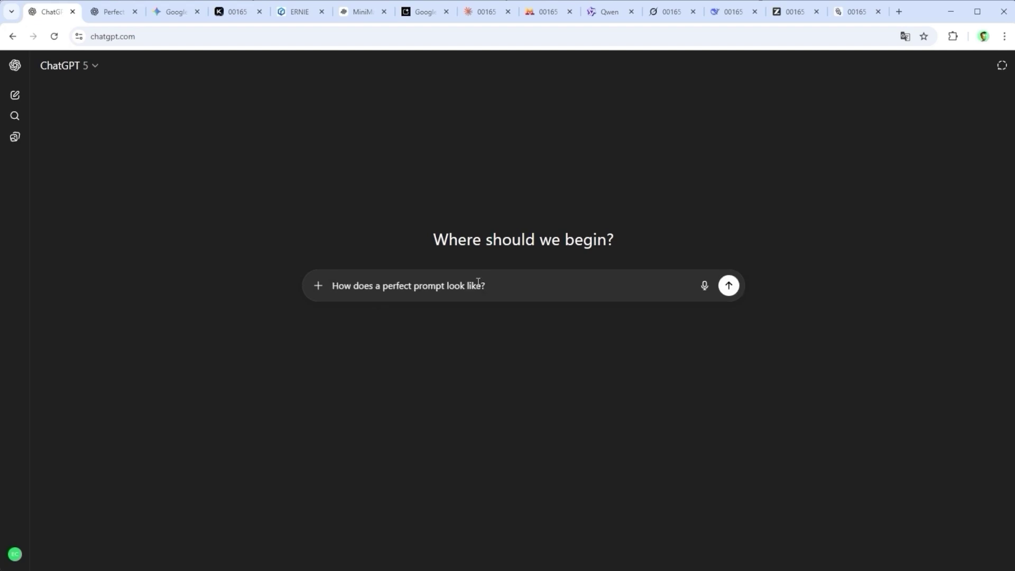
key(ctrl+a)
click(341, 352)
Scroll through ChatGPT's answer listing five core principles of a perfect prompt.
click(108, 12)
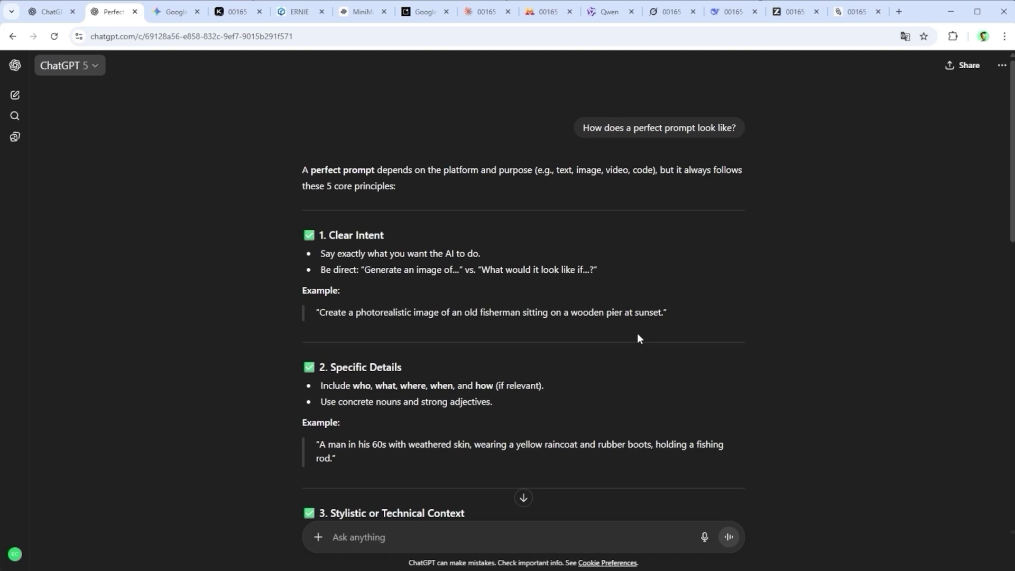
scroll(639, 339, down, 2)
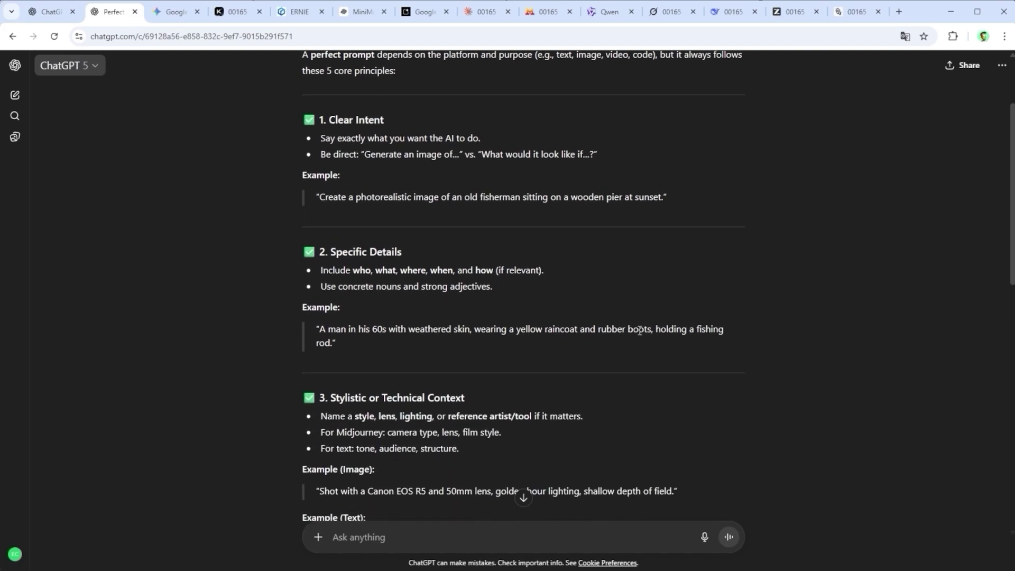
scroll(639, 330, down, 2)
scroll(639, 330, down, 2)
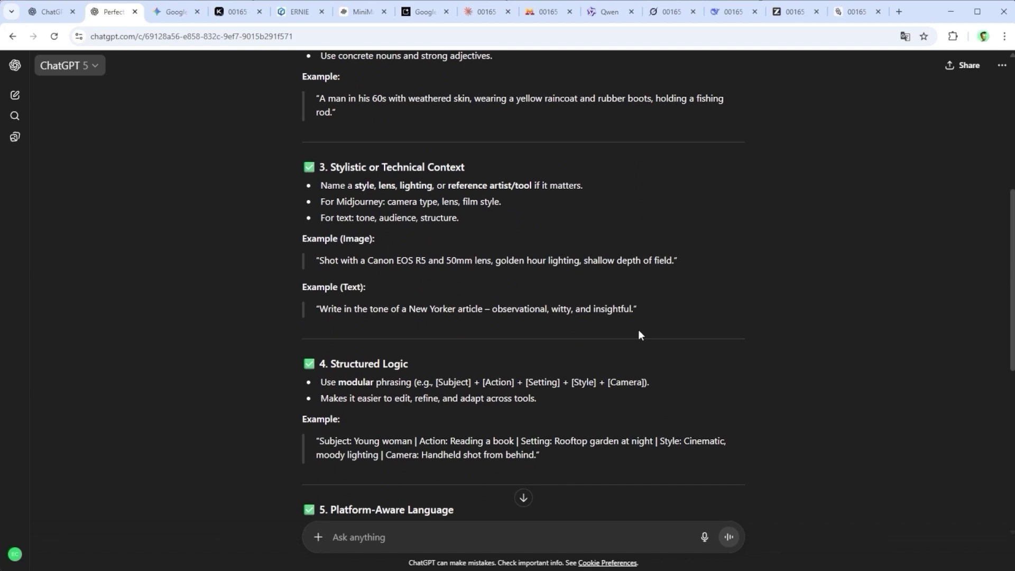
scroll(639, 333, down, 1)
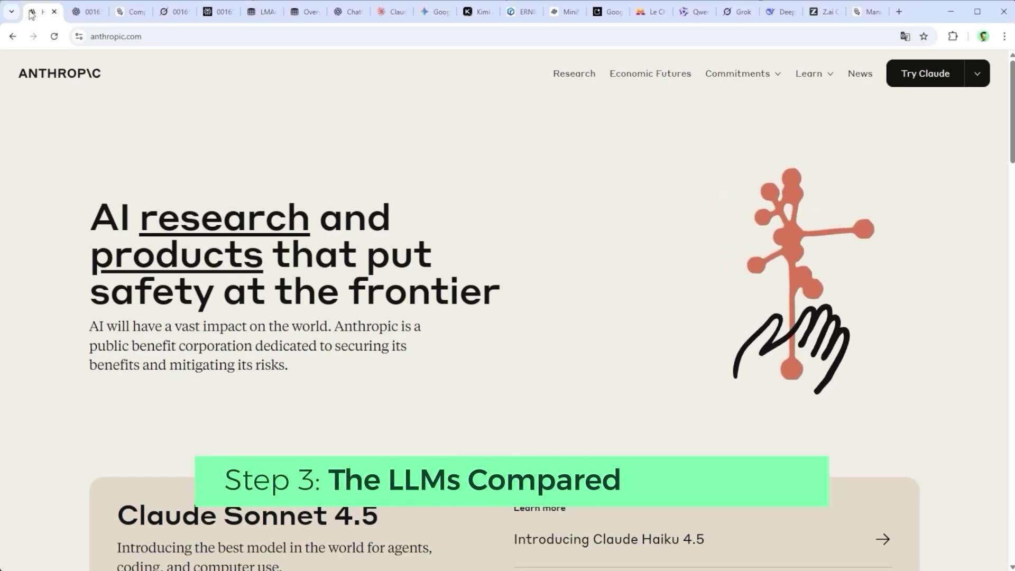
Skim the ChatGPT, Manus, Grok, Perplexity and LMArena comparisons, ending on LMArena's Leaderboard Overview.
click(90, 13)
click(130, 12)
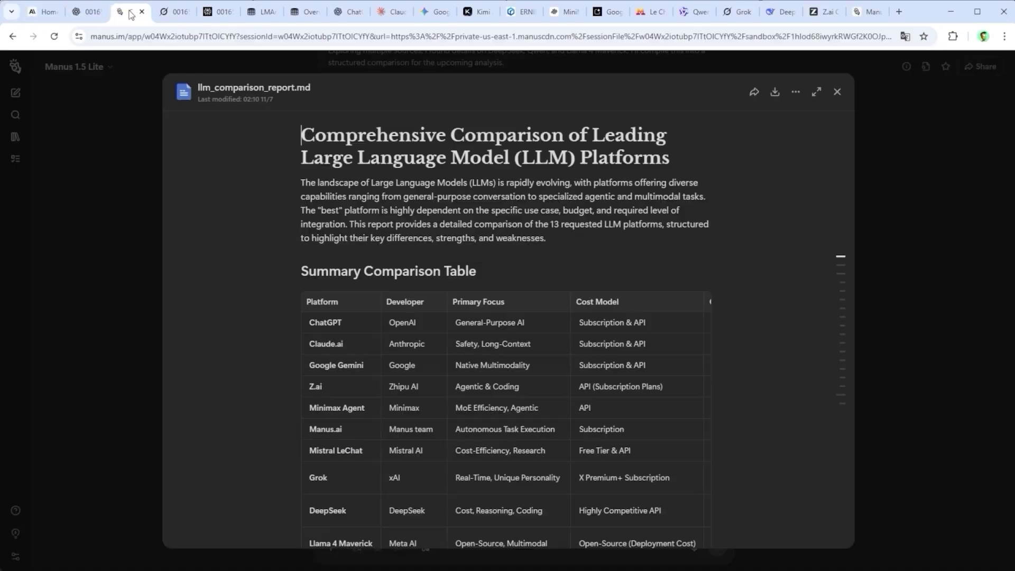
click(171, 12)
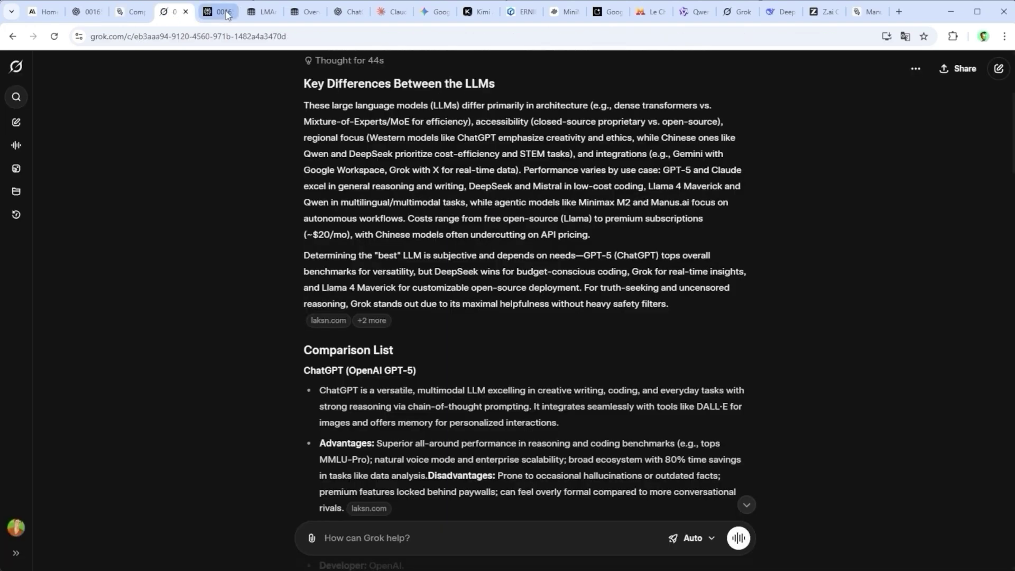
click(226, 14)
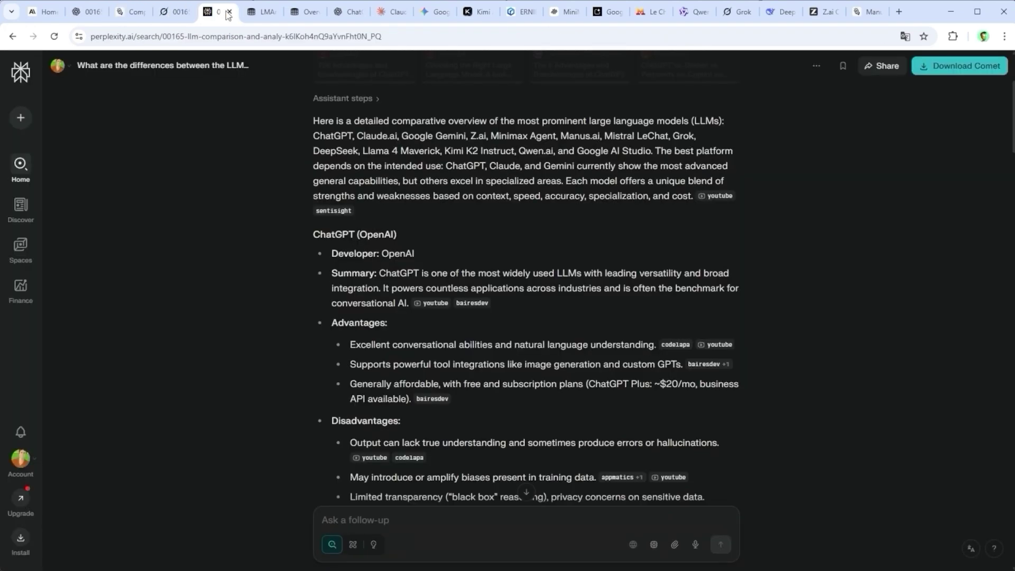
click(262, 15)
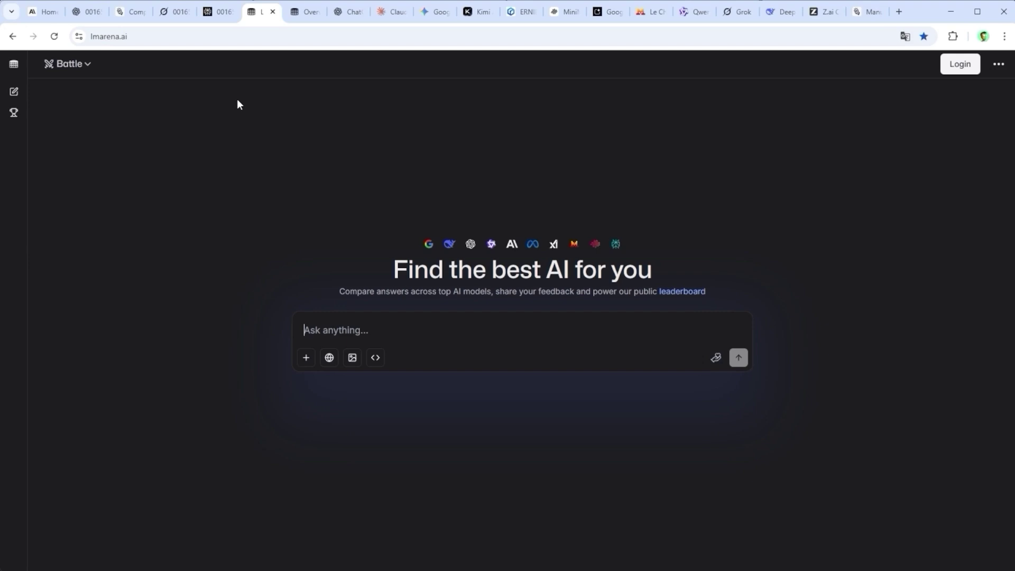
click(300, 12)
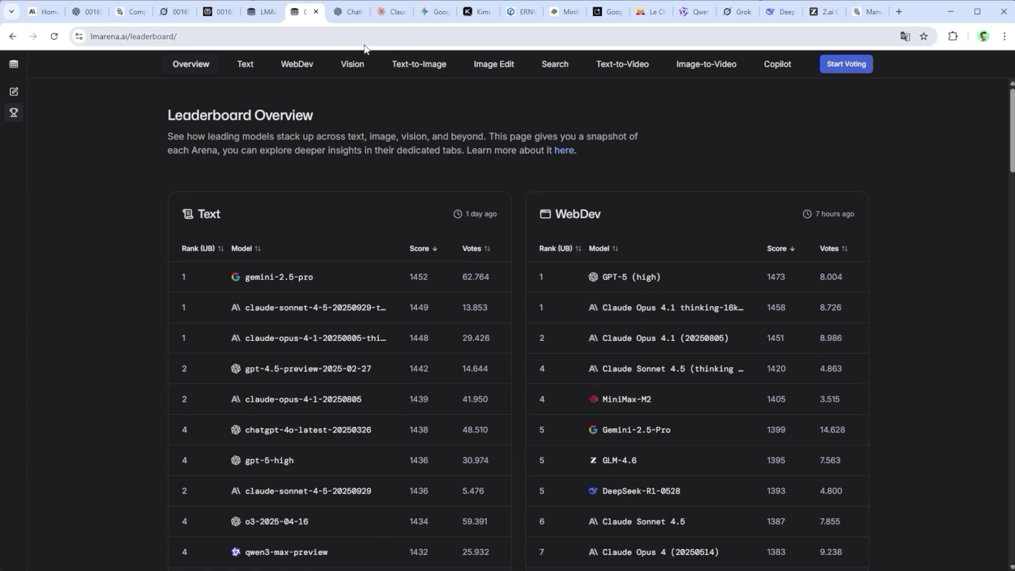
Paste the placeholder prompt into ChatGPT and switch on Deep research mode, checking its sources.
click(348, 12)
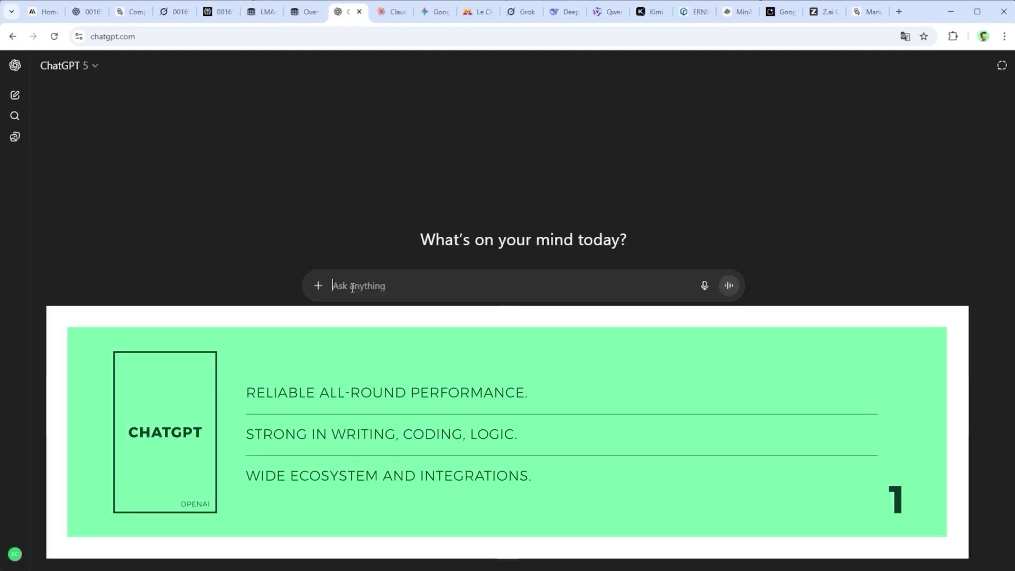
text(Enter your prompt here [...])
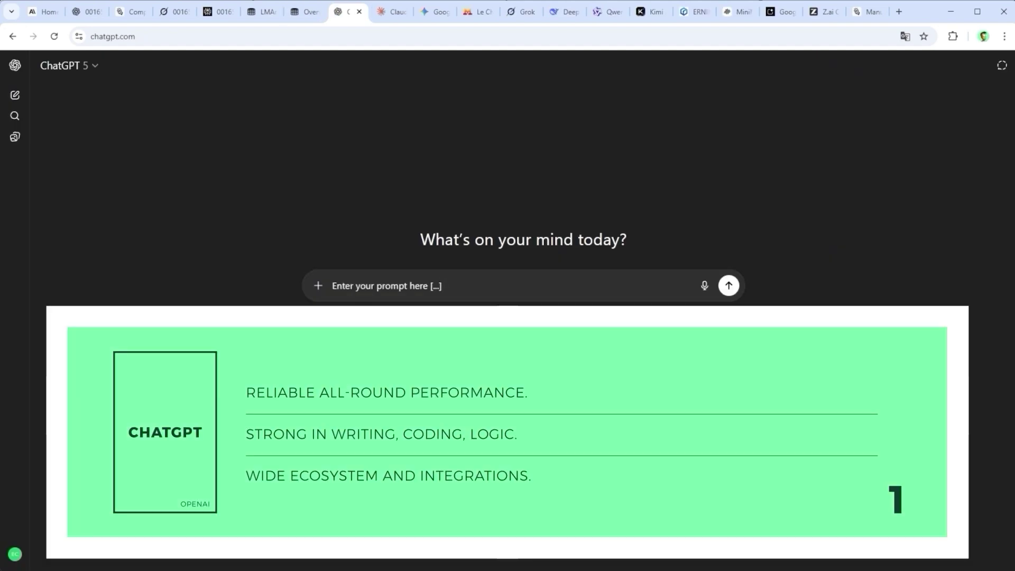
click(318, 288)
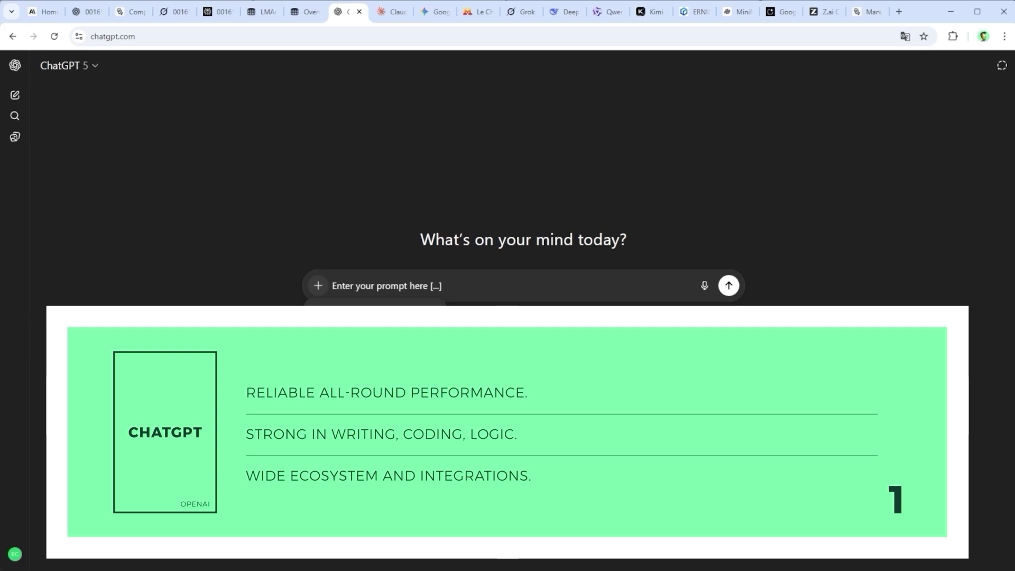
click(359, 349)
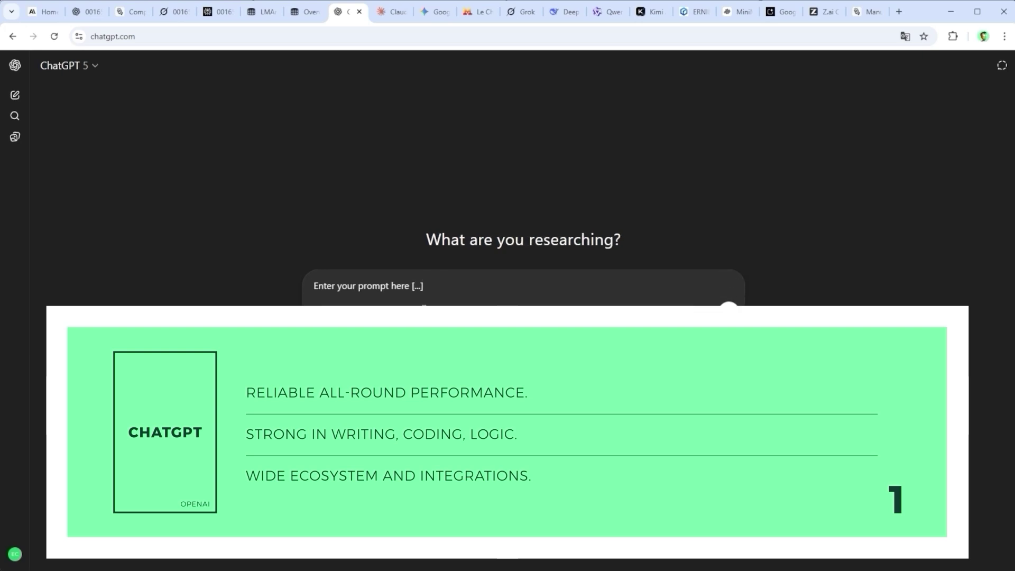
click(404, 312)
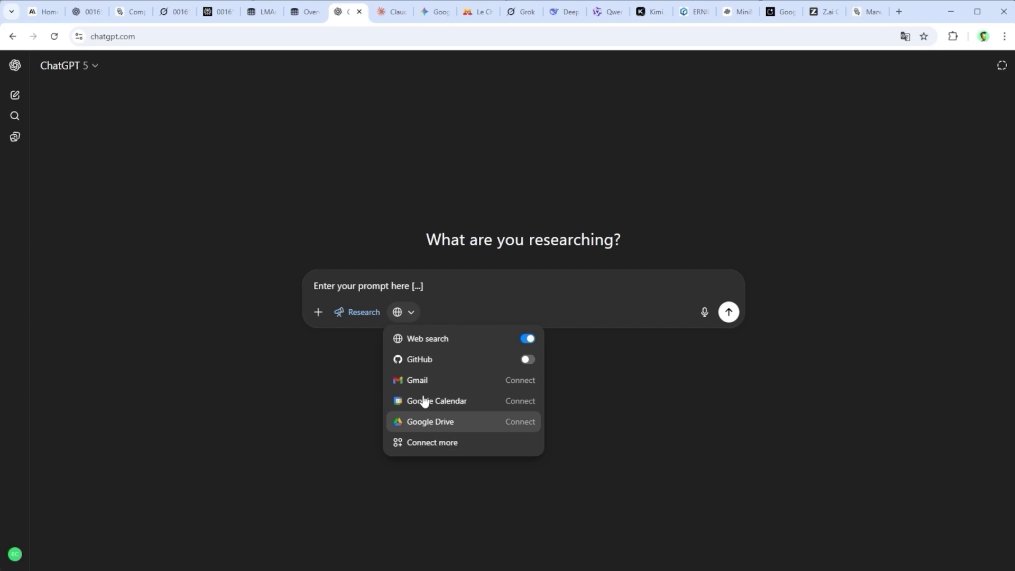
Browse the extra mode options and the model picker's Legacy models list, such as GPT-4o and o3.
click(318, 312)
mouse_move(335, 450)
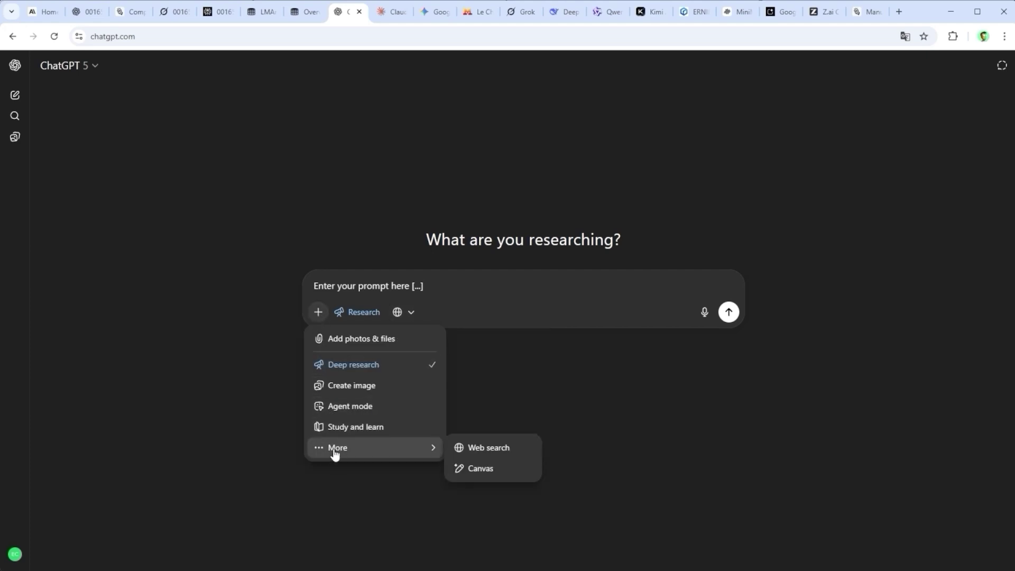
click(85, 67)
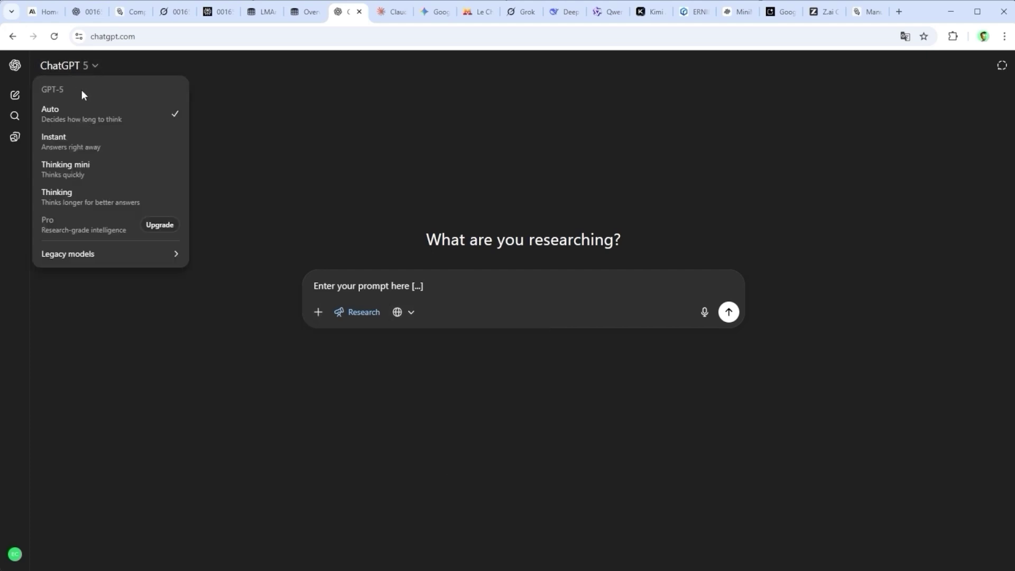
mouse_move(71, 261)
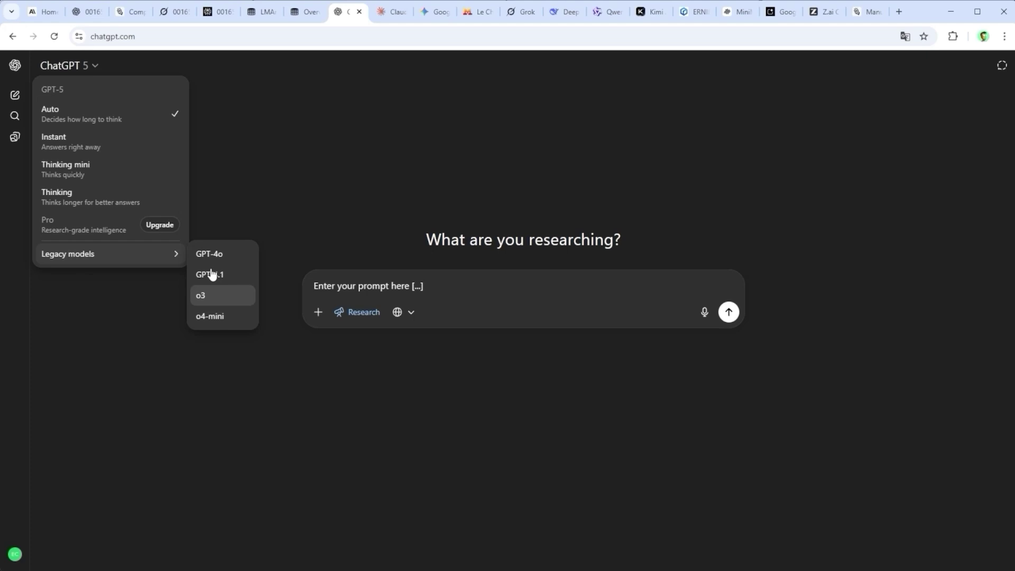
Paste 'Enter your prompt here [...]' into Claude's new chat and review the attachment and tool menus.
click(391, 13)
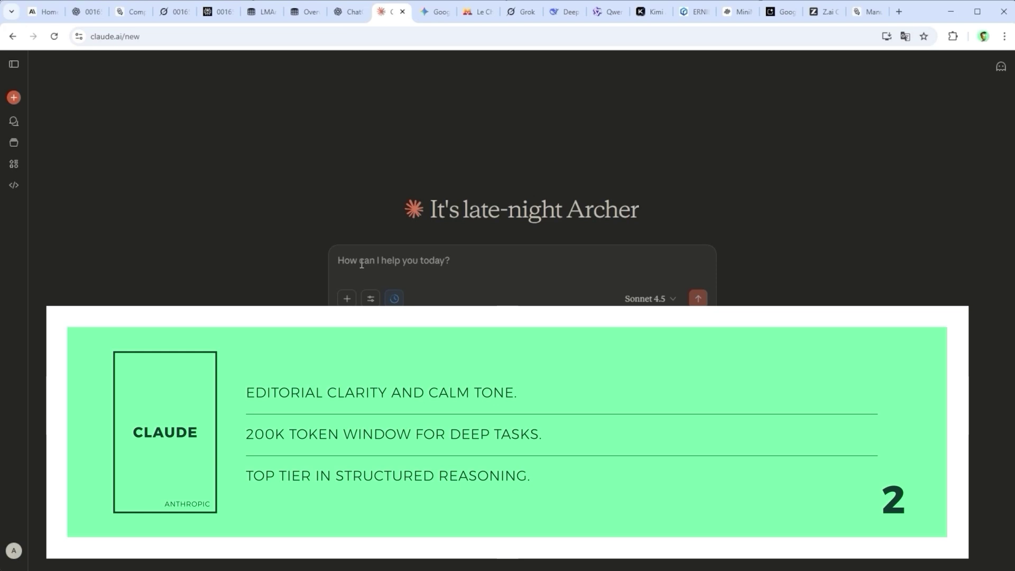
click(360, 264)
text(Enter your prompt here [...])
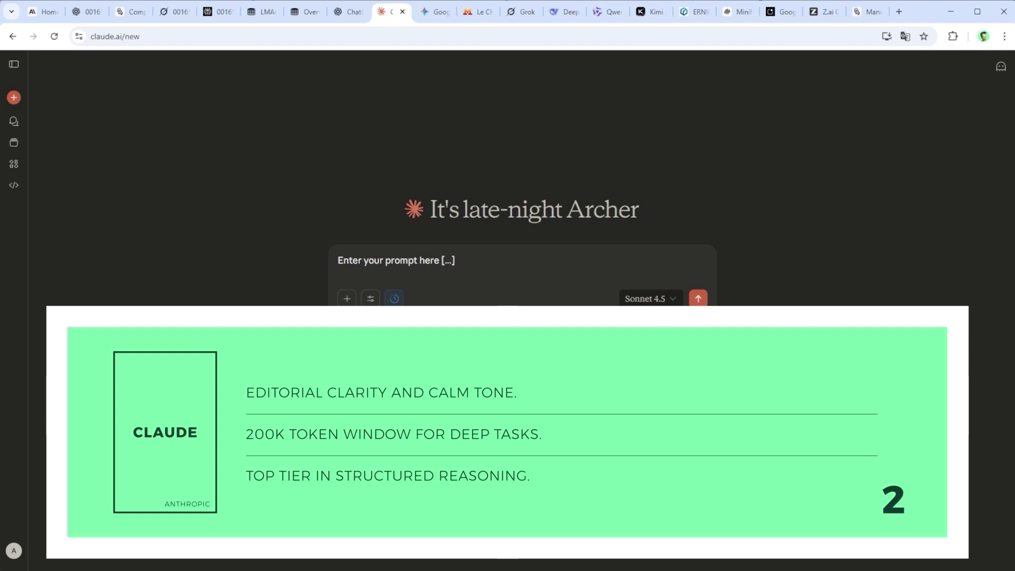
click(347, 299)
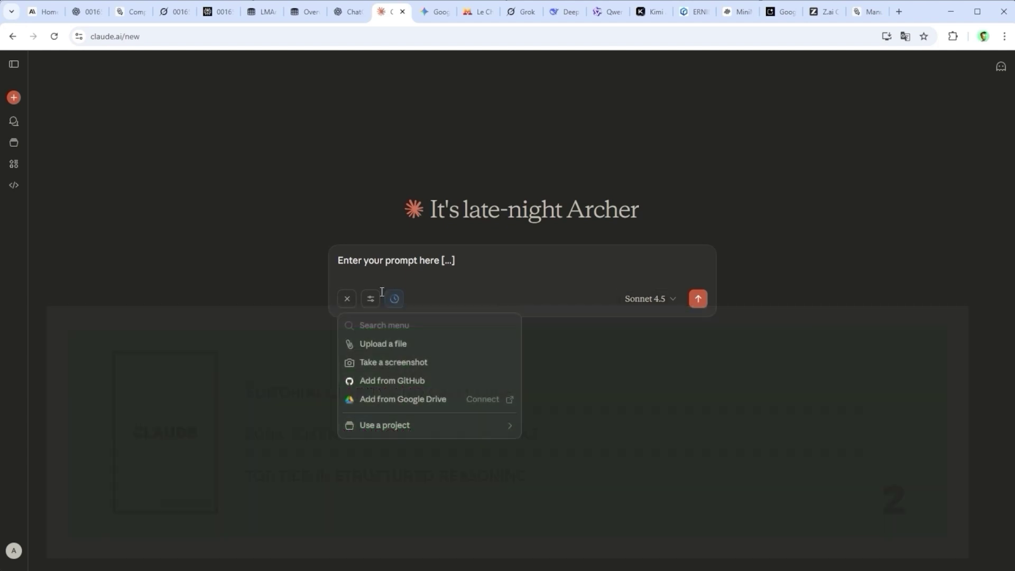
click(371, 298)
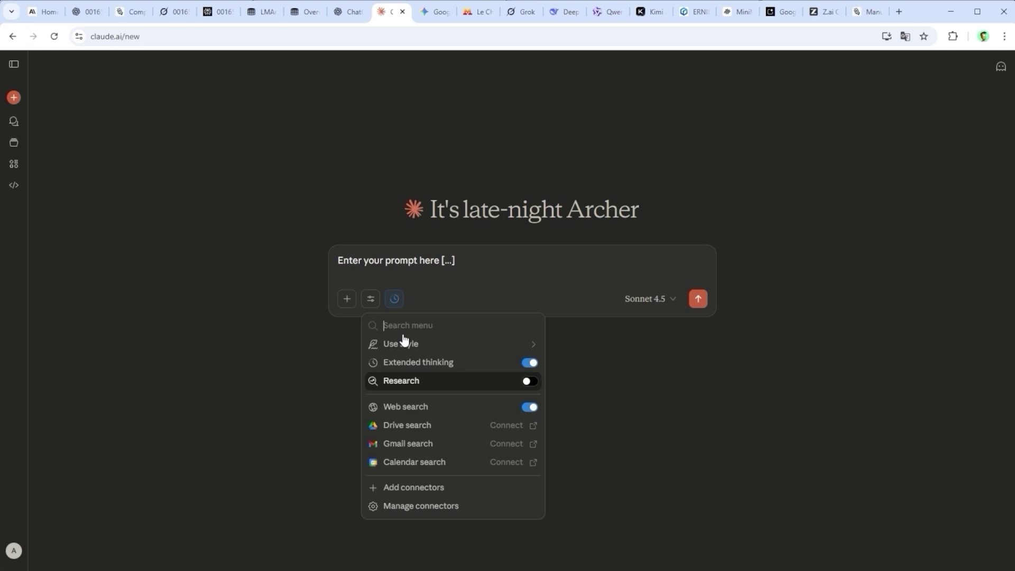
click(273, 271)
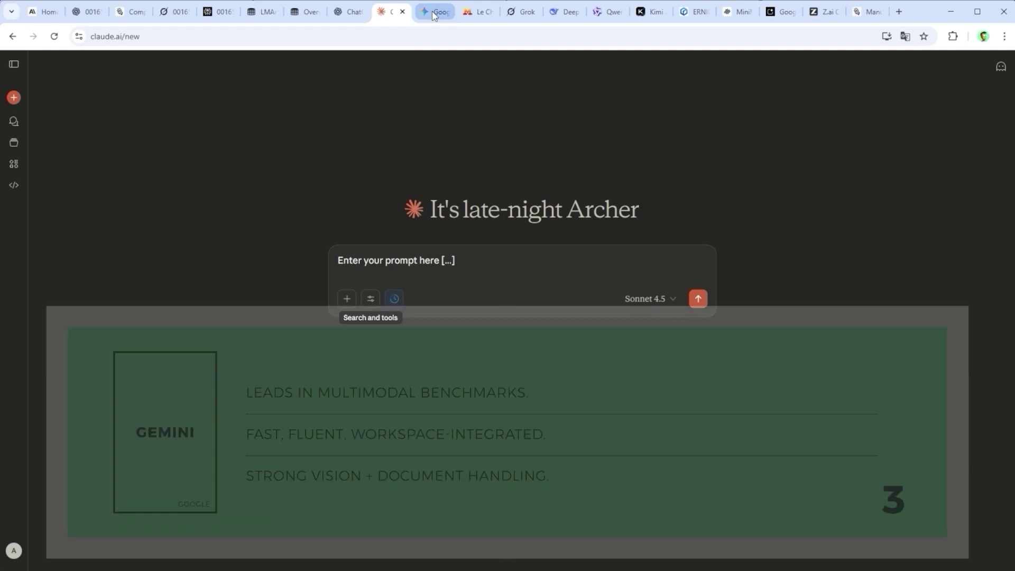
Paste the sample prompt into Gemini's message box and glance at the attach and Tools menus.
click(434, 14)
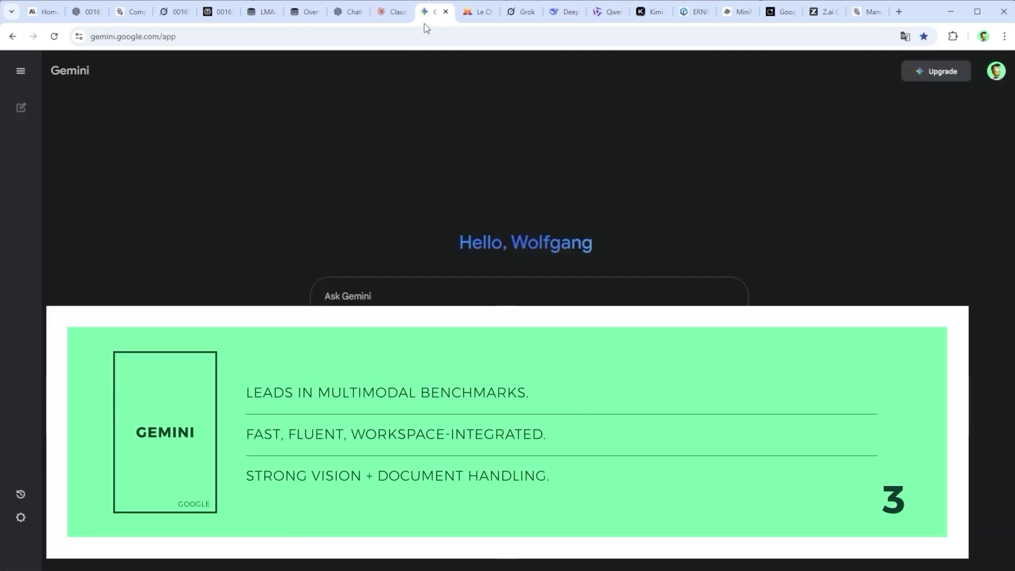
click(352, 298)
text(Enter your prompt here [...])
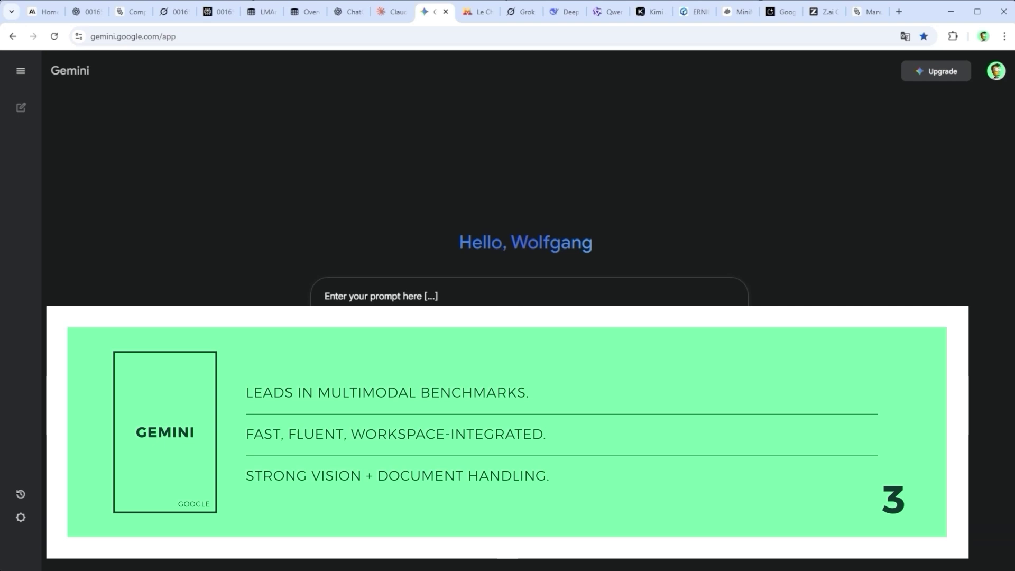
click(327, 326)
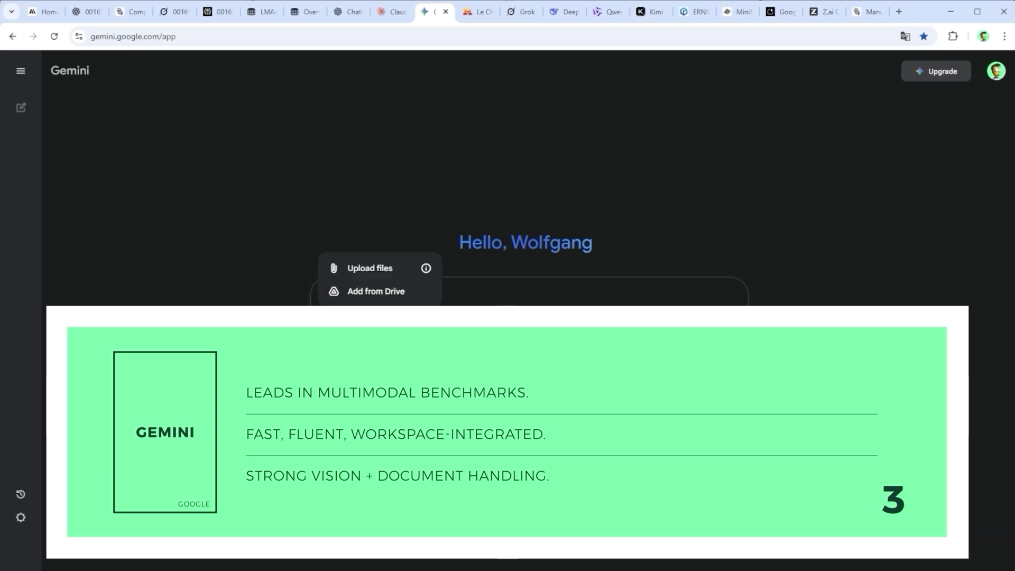
key(Escape)
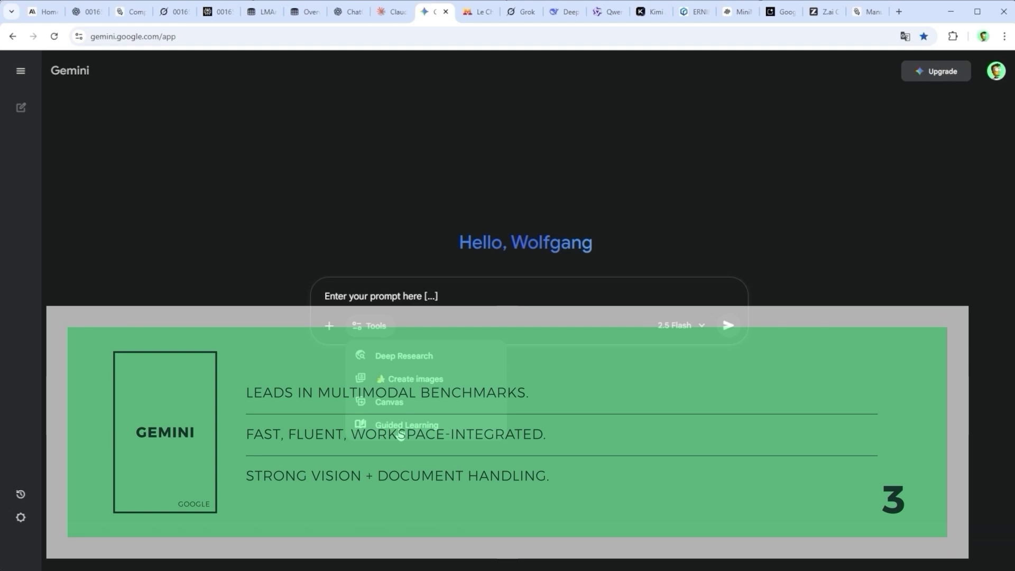
key(Escape)
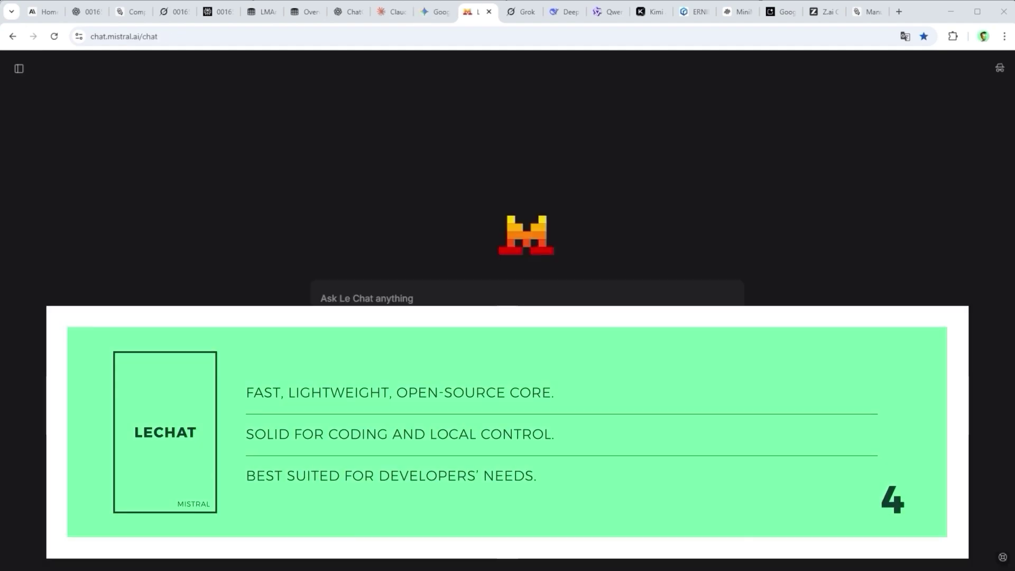
Paste the sample prompt into Le Chat and switch from Research to Think mode.
click(329, 295)
text(Enter your prompt here [...])
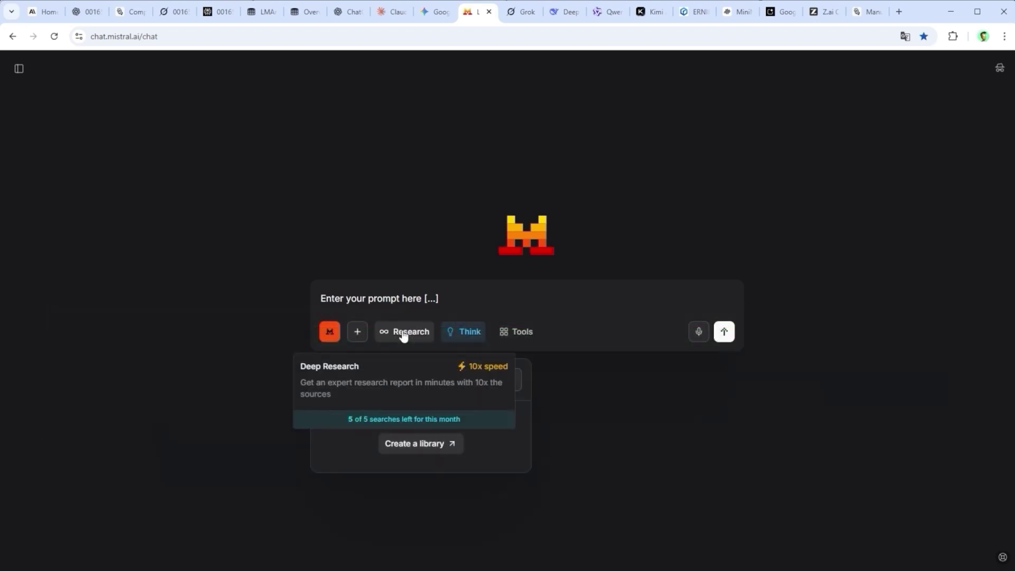
click(404, 333)
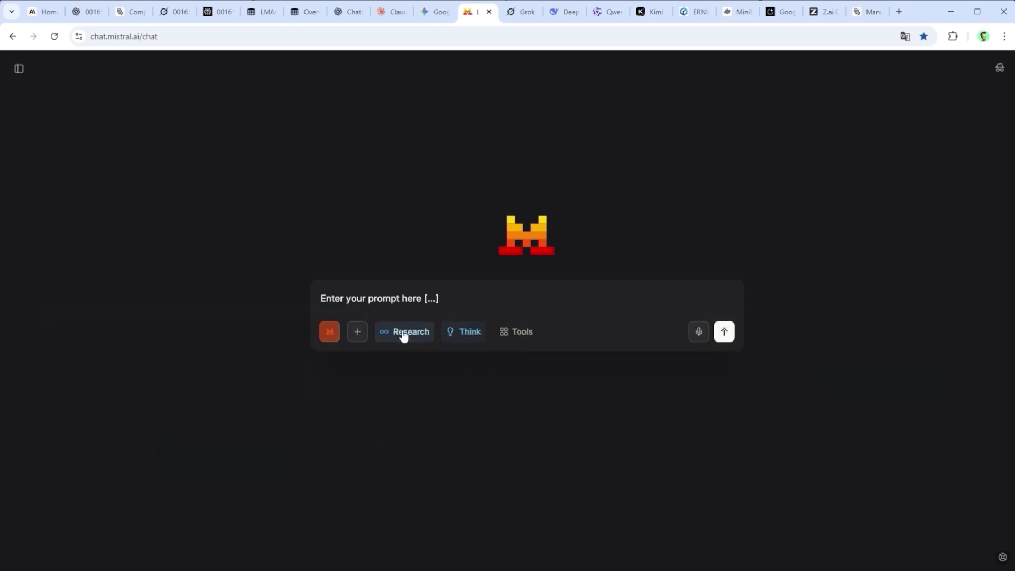
click(479, 337)
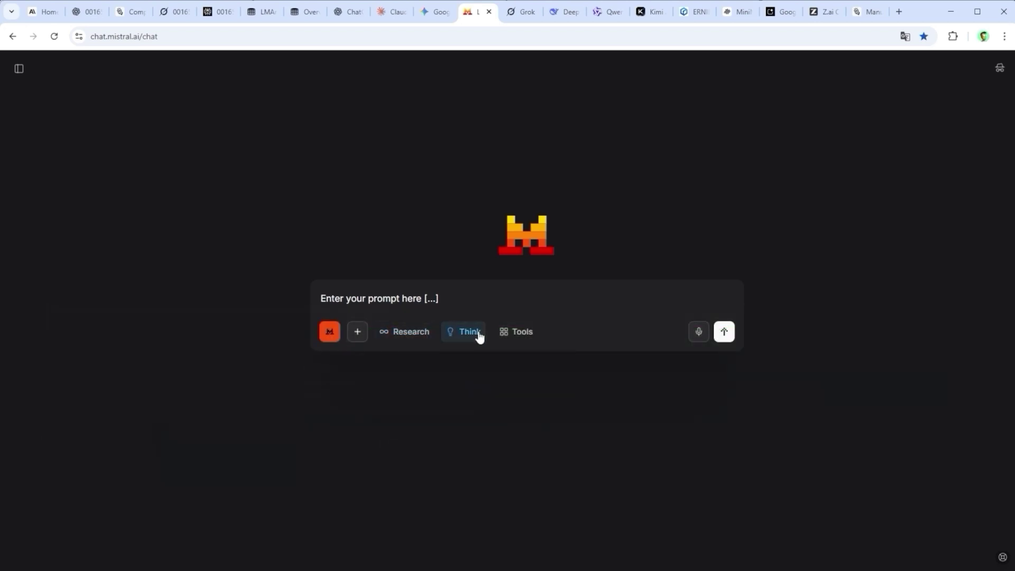
Browse Le Chat's tools and connectors panel, then close it.
click(513, 341)
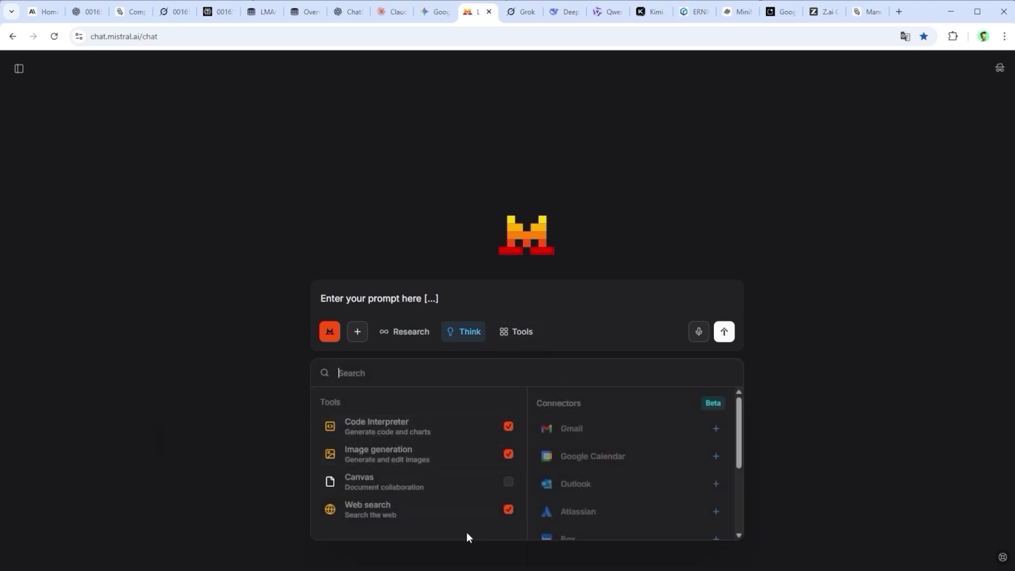
scroll(630, 420, down, 2)
scroll(629, 417, down, 1)
scroll(630, 417, up, 3)
click(435, 211)
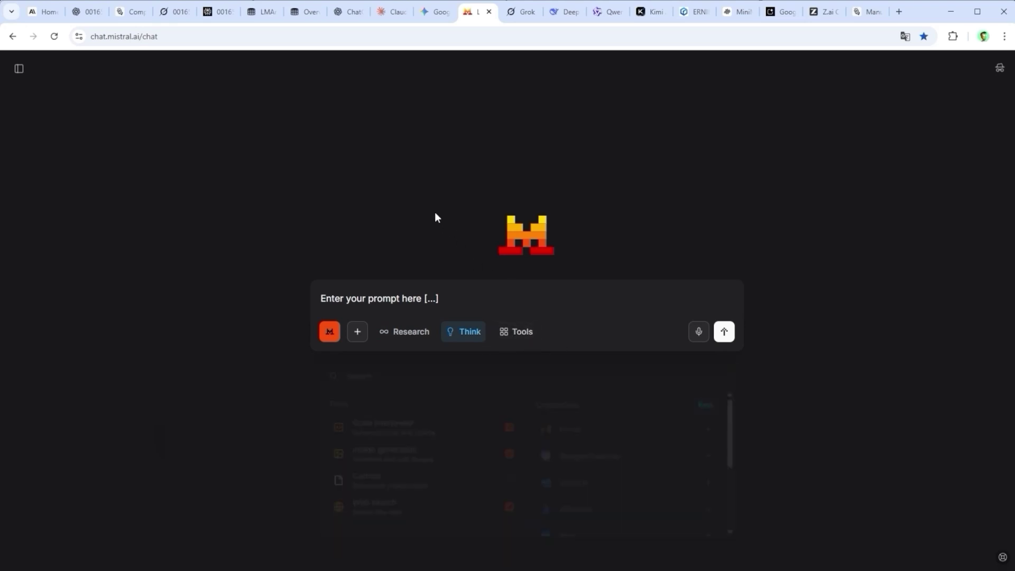
Paste the sample prompt into Grok and look over its answer modes.
click(518, 11)
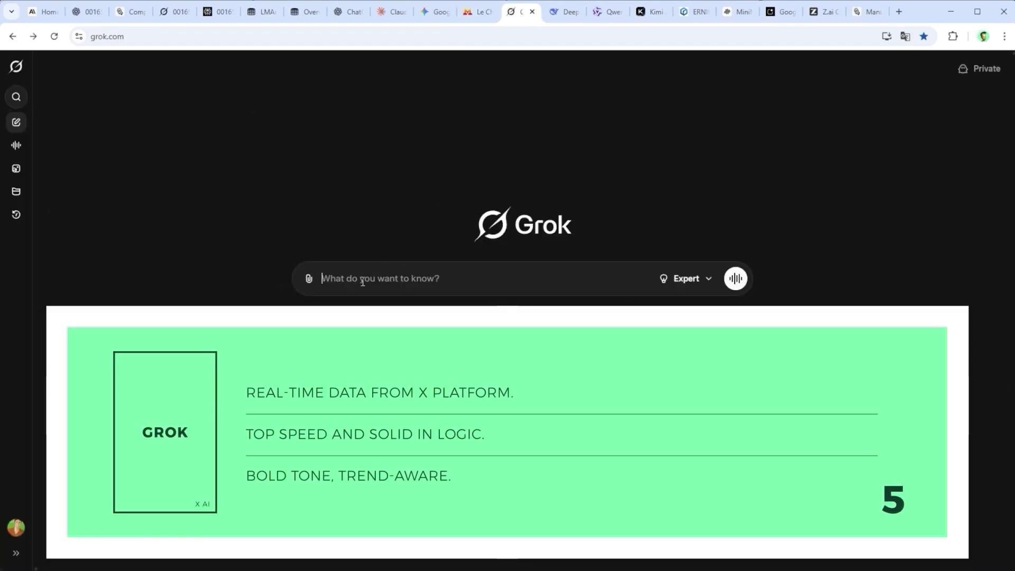
text(Enter your prompt here [...])
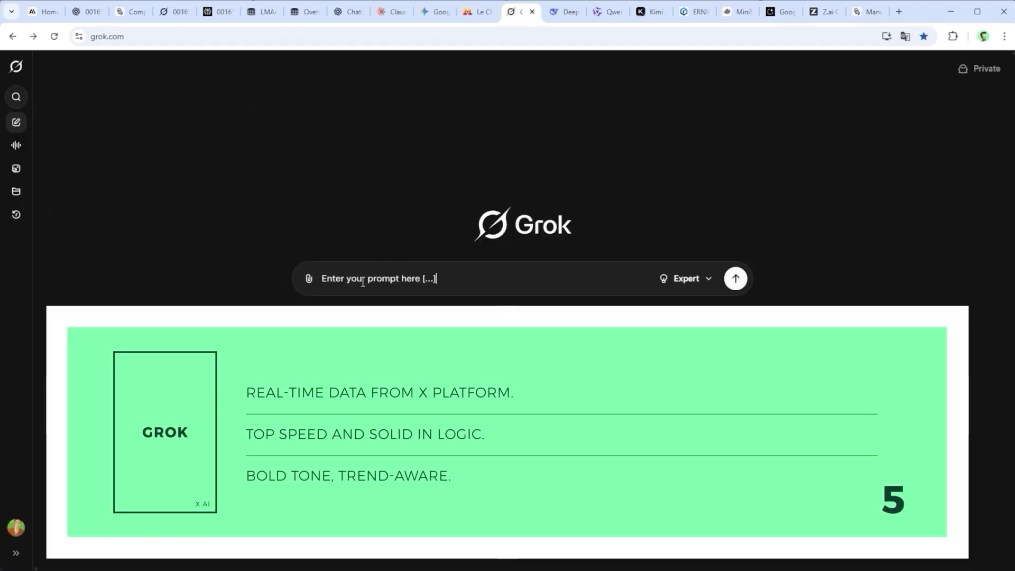
click(695, 281)
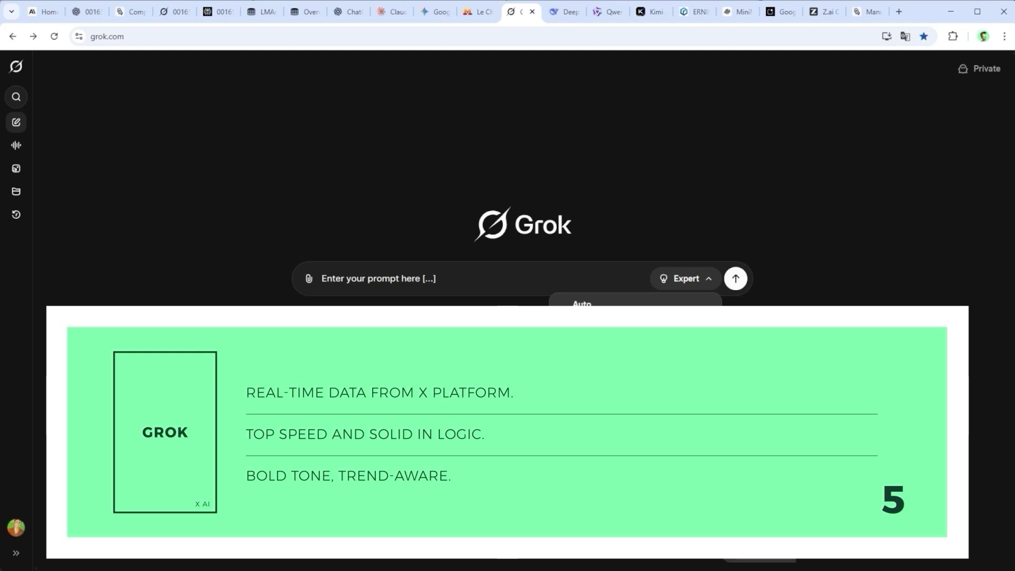
key(Escape)
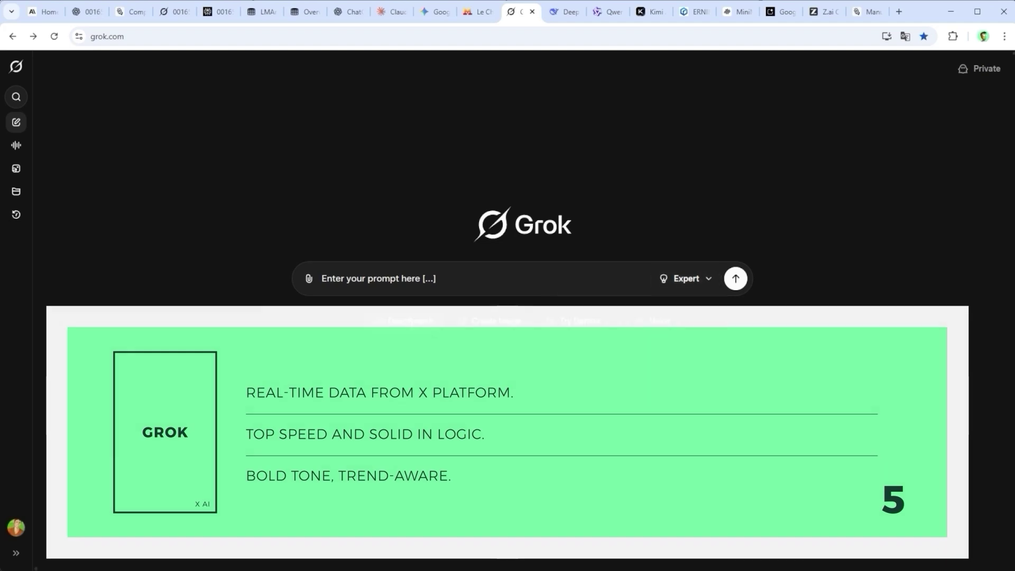
Try DeepSearch and the demo assistants list, leave DeepSearch off, and move to DeepSeek.
click(411, 321)
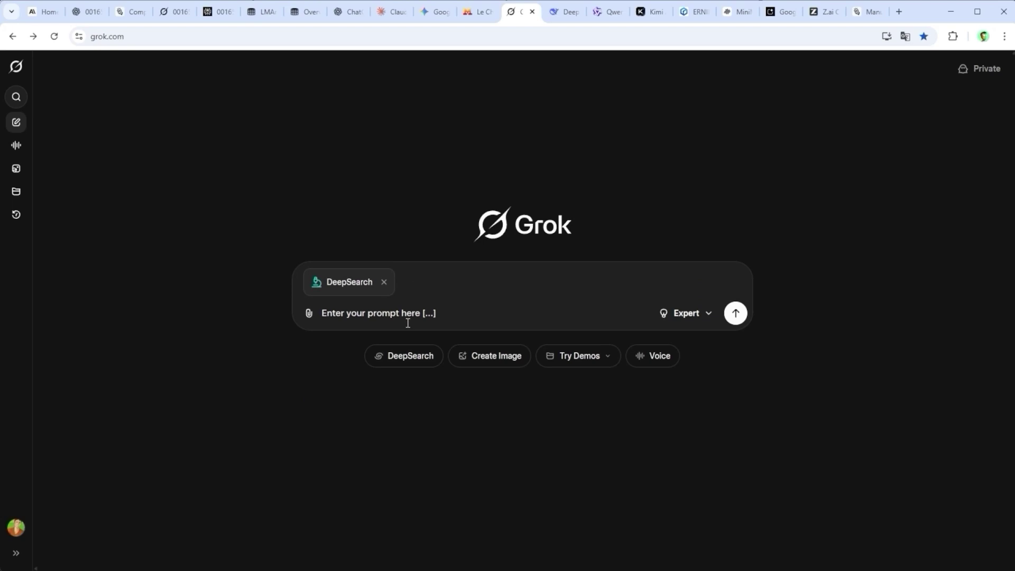
click(604, 357)
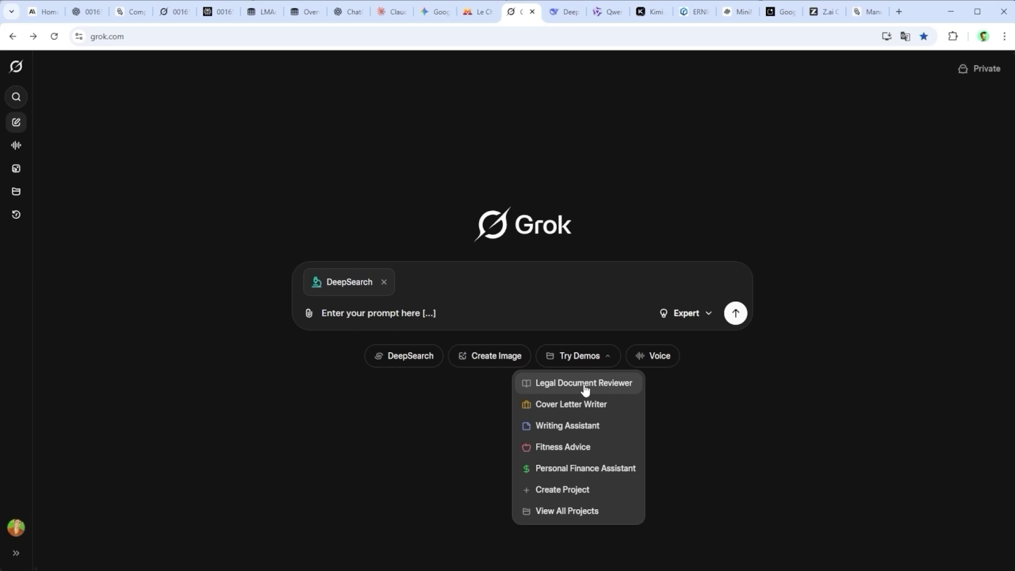
click(742, 382)
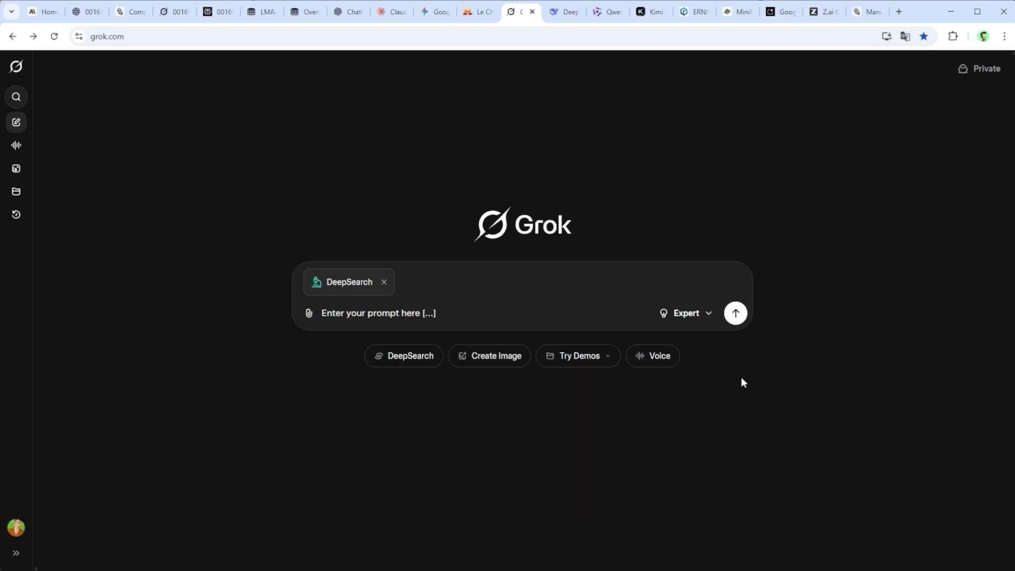
click(385, 282)
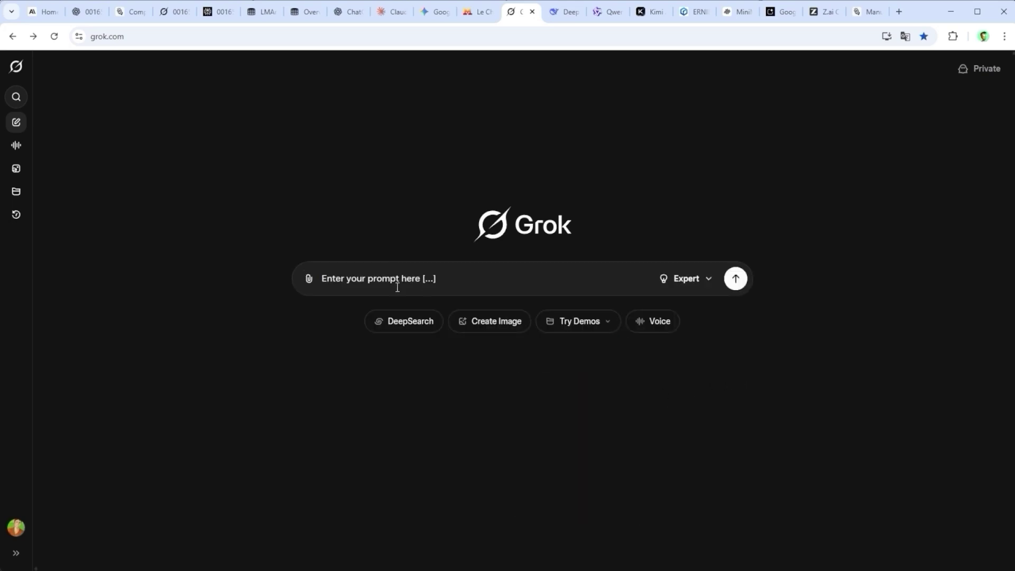
click(556, 13)
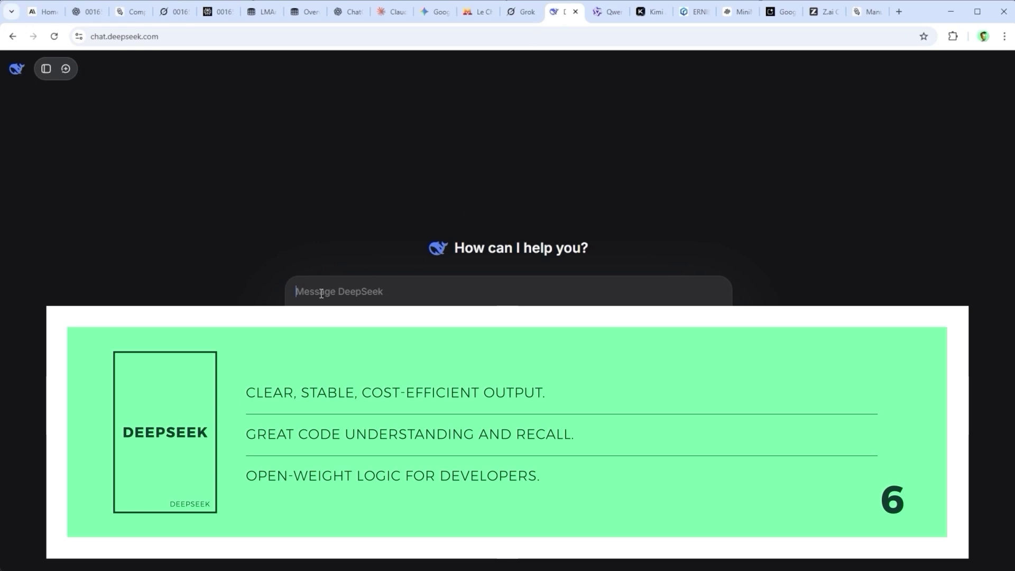
Paste the sample prompt into the Message DeepSeek box.
text(Enter your prompt here [...])
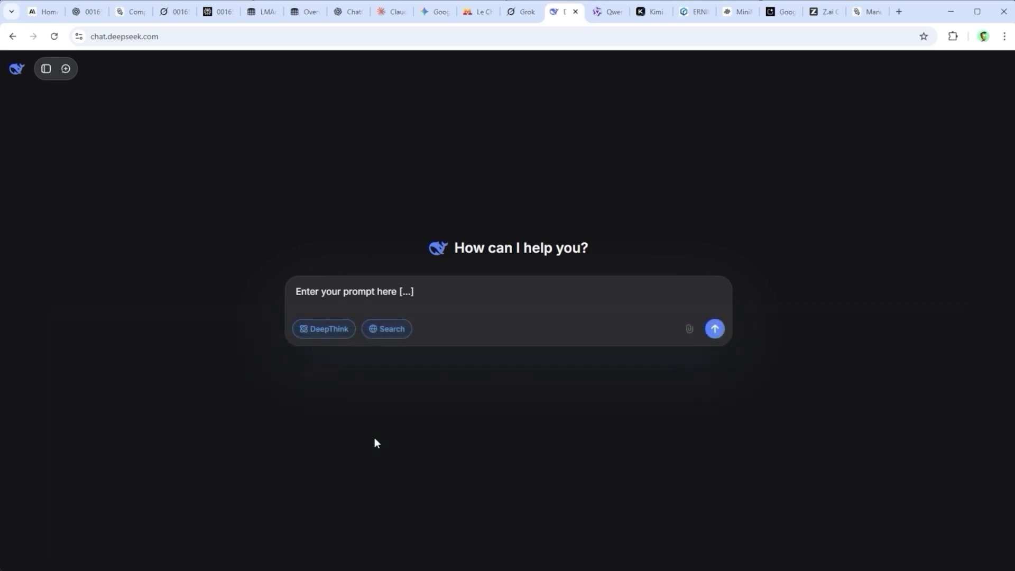
Paste the sample prompt into Qwen Chat and browse the full model list, keeping Qwen3-Max.
click(603, 12)
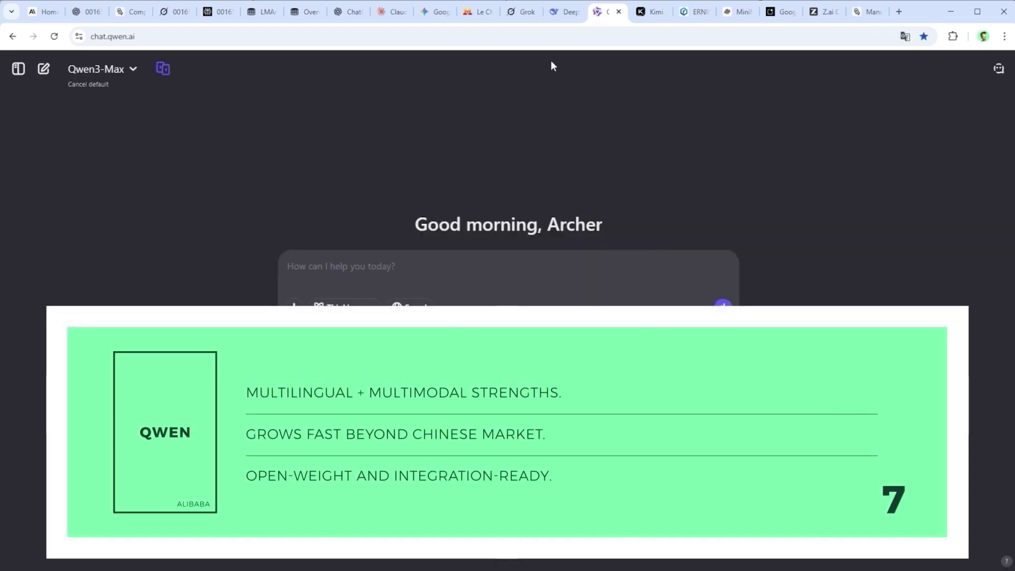
text(Enter your prompt here [...])
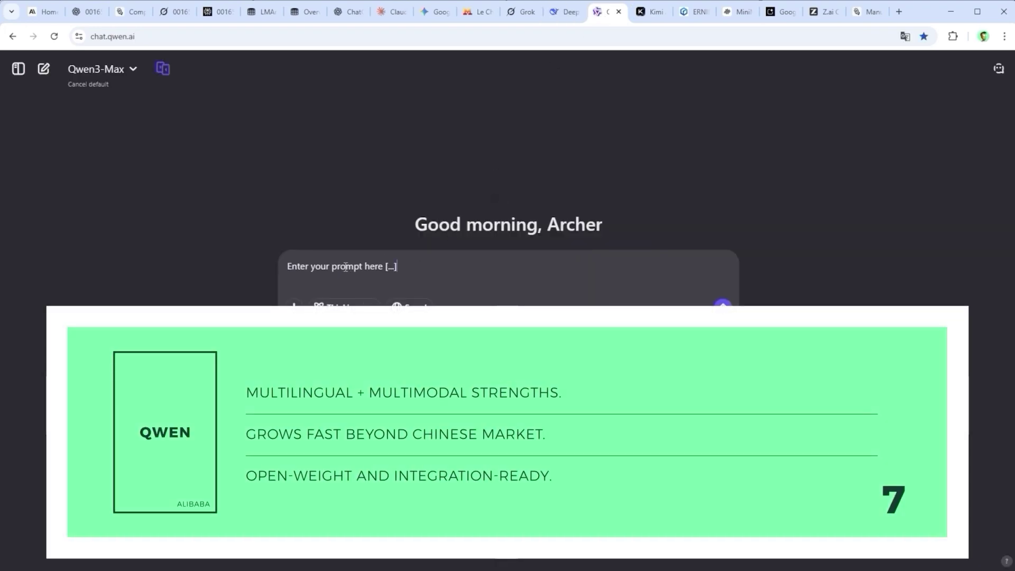
click(114, 69)
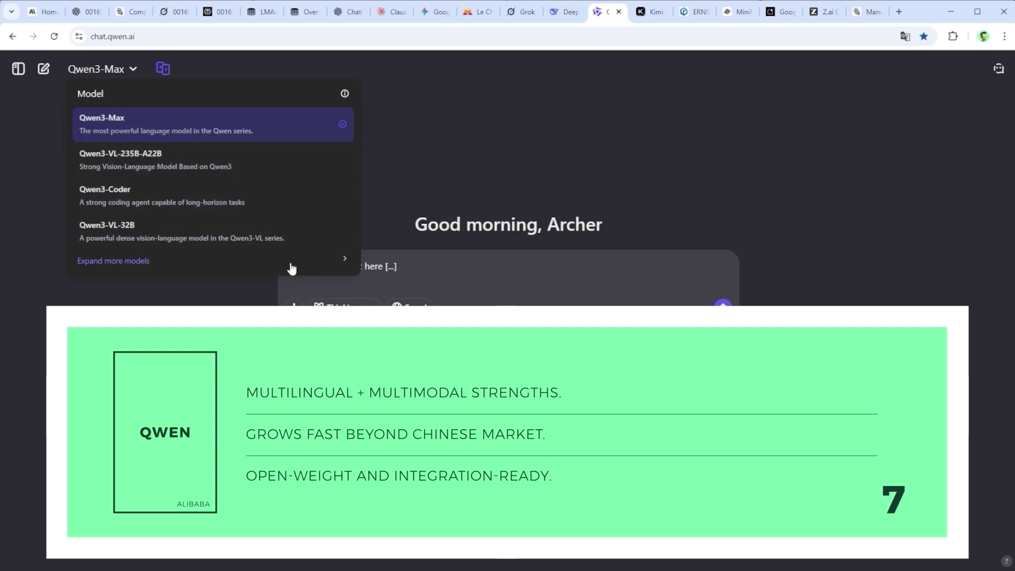
click(344, 263)
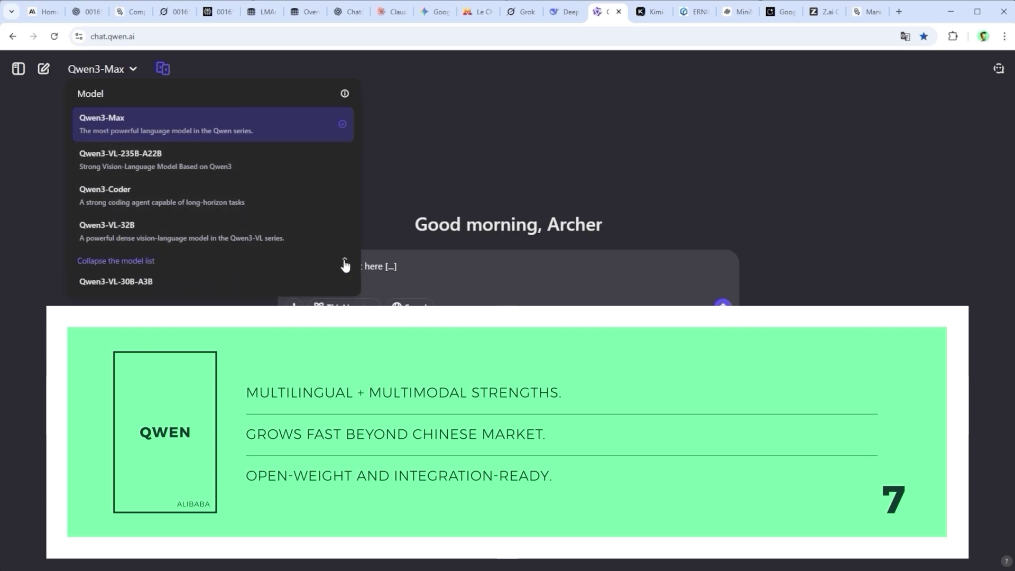
click(373, 311)
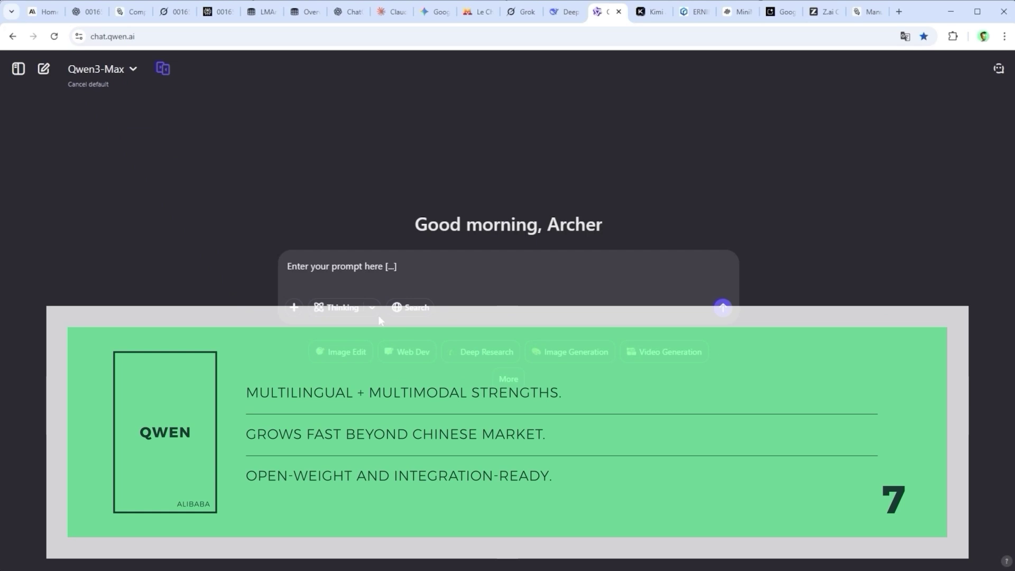
Lower the Thinking budget to 10,240 tokens and toggle web search on then off.
click(373, 309)
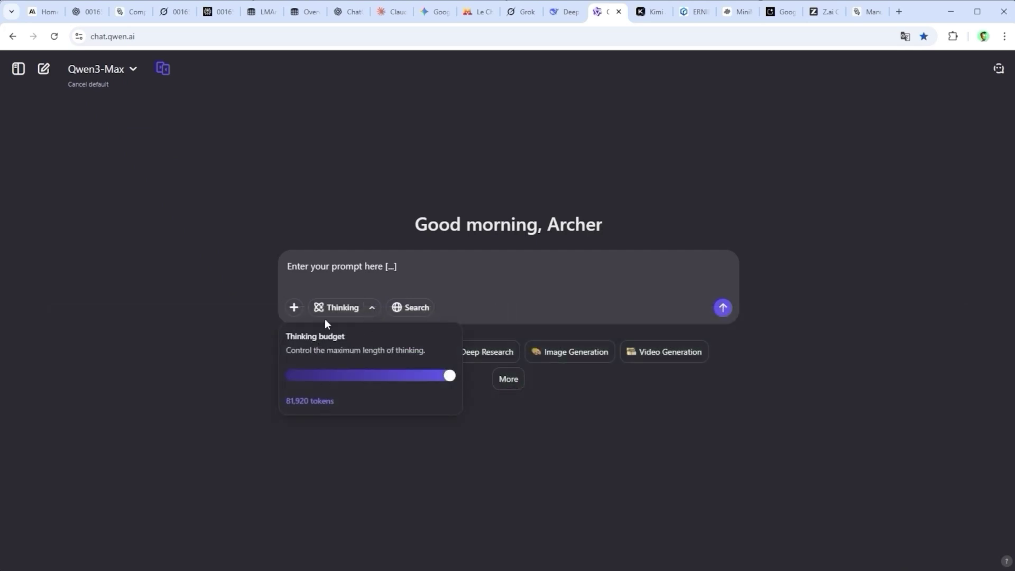
mouse_move(449, 376)
mouse_down()
mouse_move(308, 381)
mouse_move(455, 381)
mouse_up()
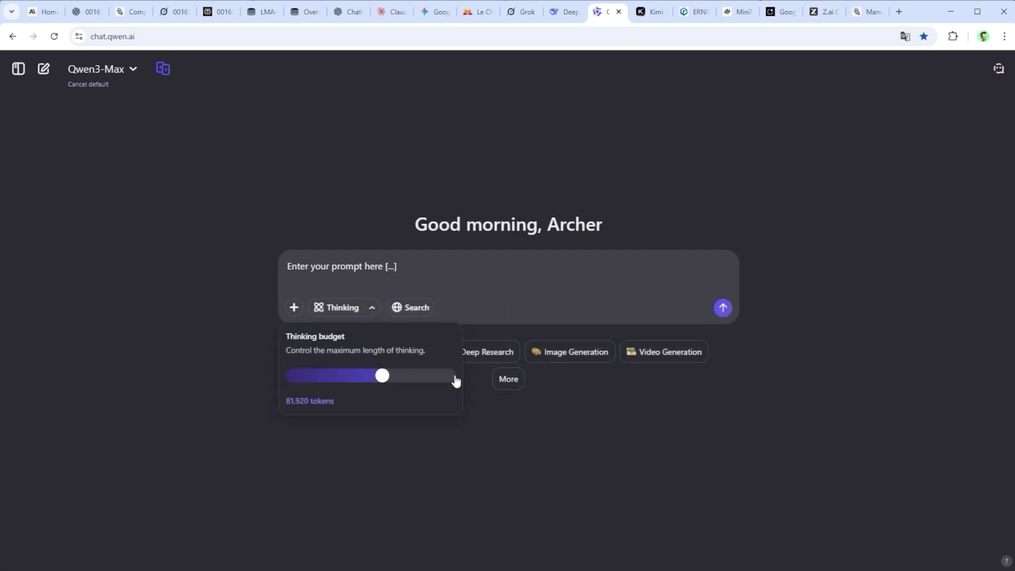
click(417, 311)
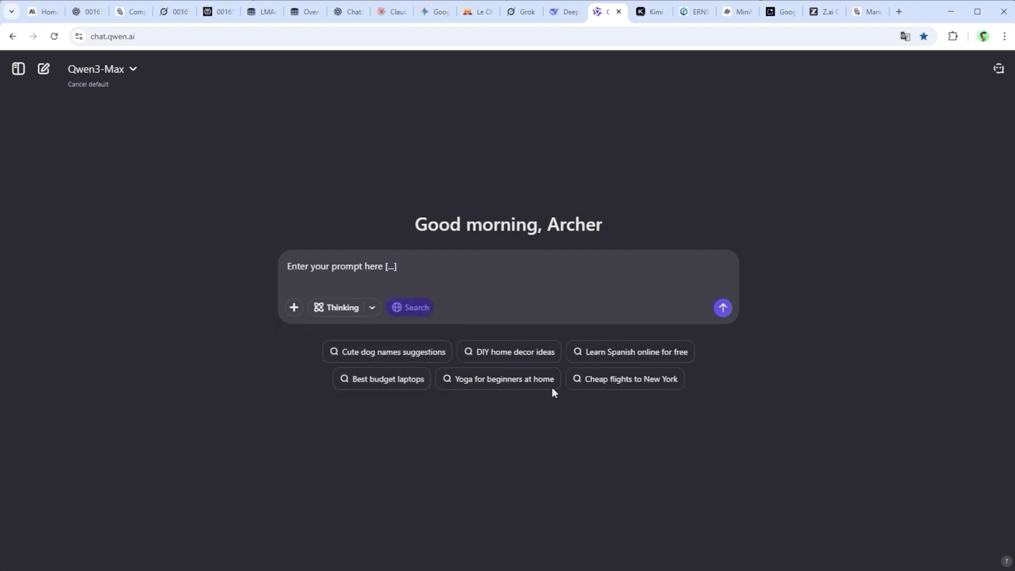
click(424, 311)
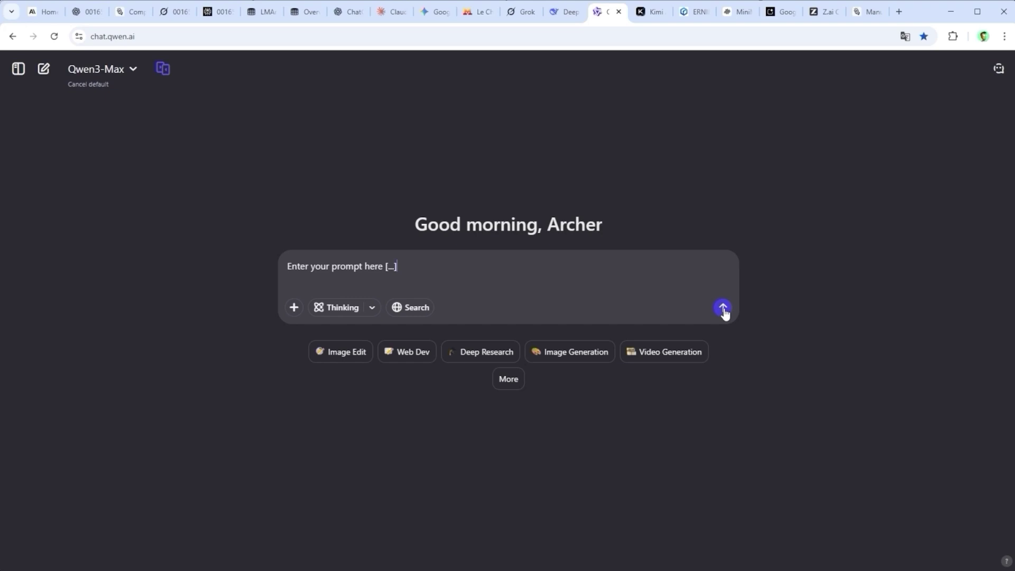
Paste the sample prompt into Kimi's prompt box and review the model list, keeping K2.
click(652, 16)
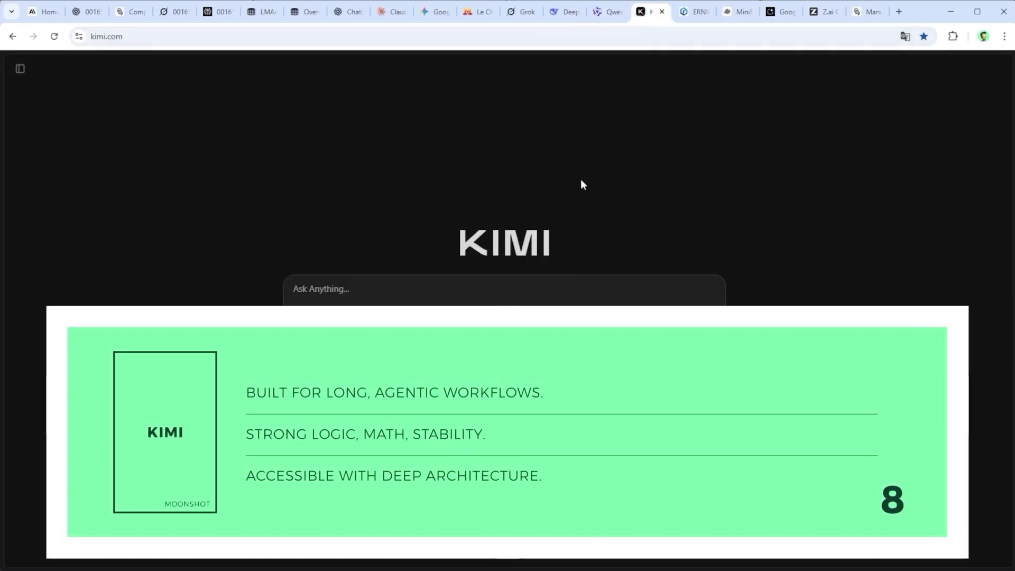
click(315, 289)
text(Enter your prompt here [...])
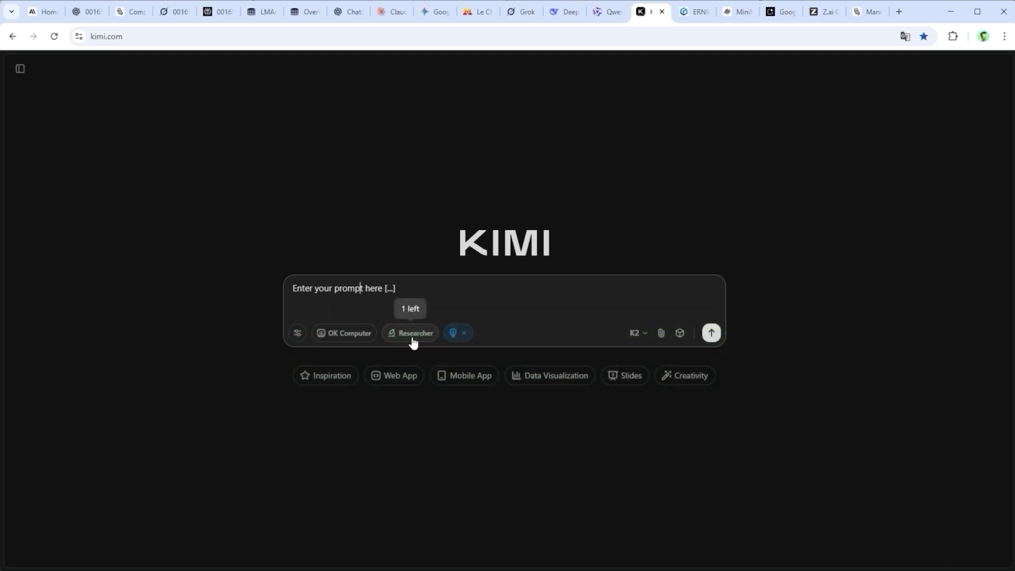
click(638, 337)
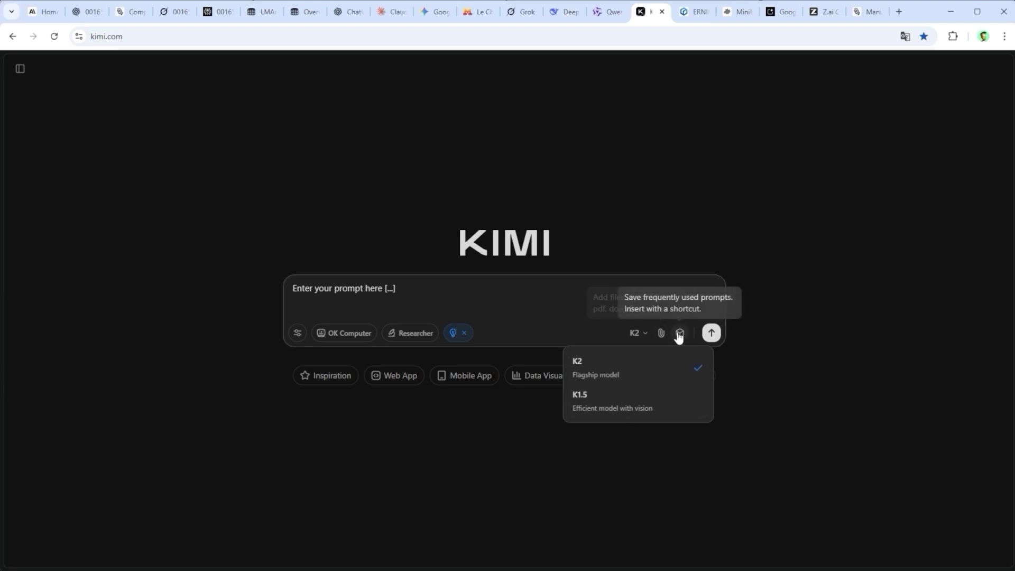
click(716, 345)
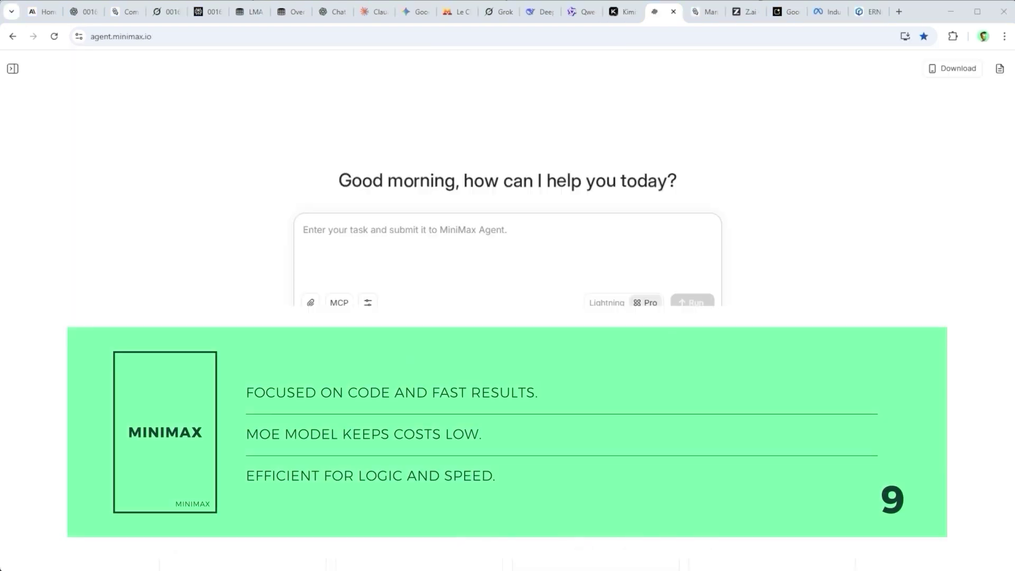
Paste the sample prompt into MiniMax Agent's task box, try Lightning, then return to Pro mode.
click(332, 230)
text(Enter your prompt here [...])
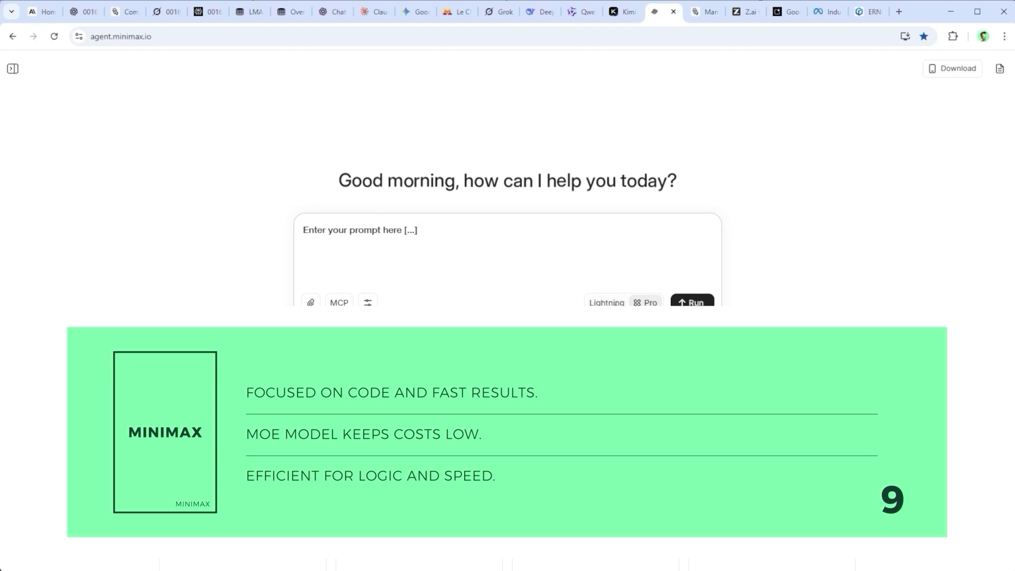
click(607, 302)
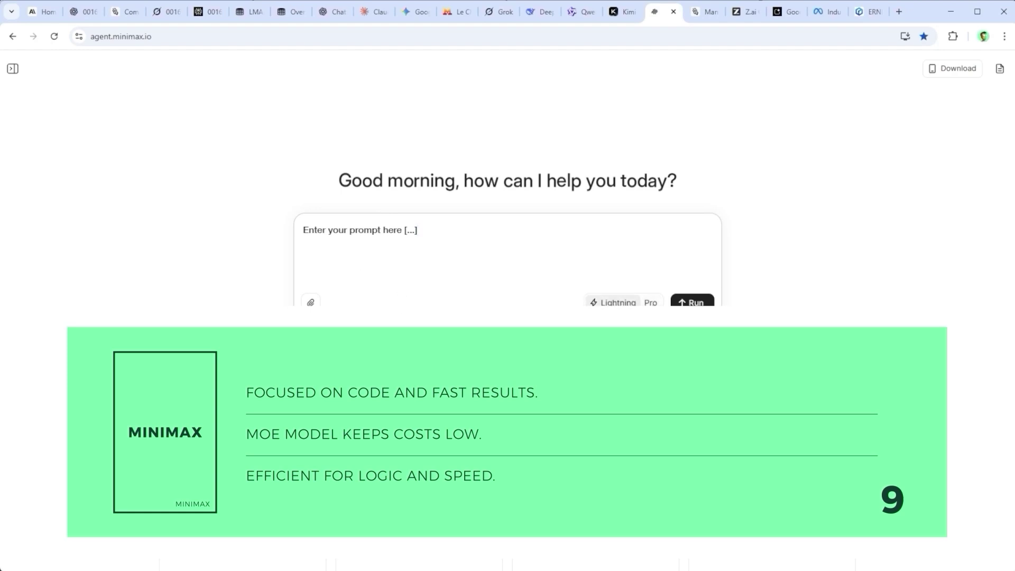
click(648, 302)
Look over the Environment Variables settings and MCP connectors list, then move to Manus.
click(370, 303)
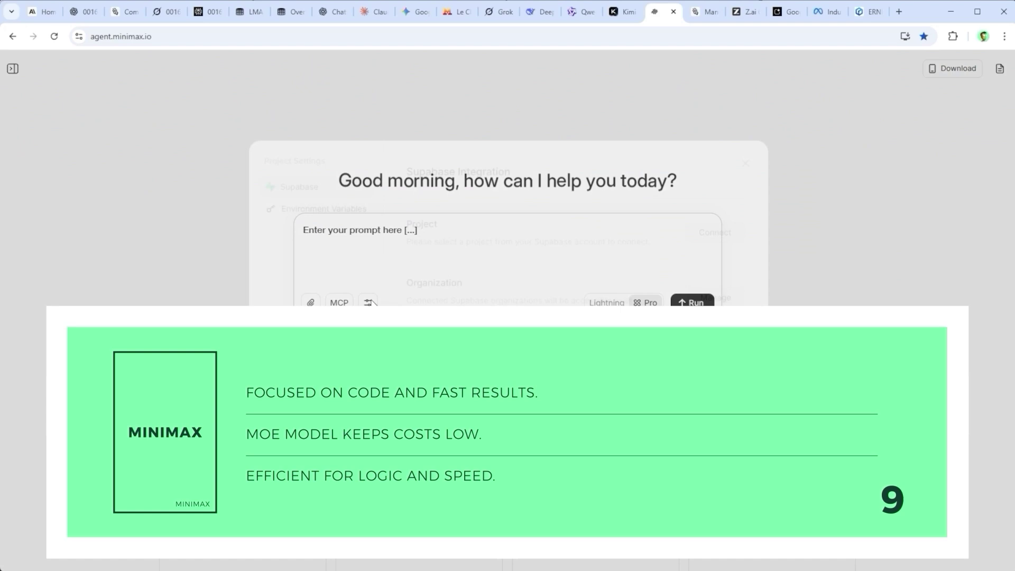
click(329, 205)
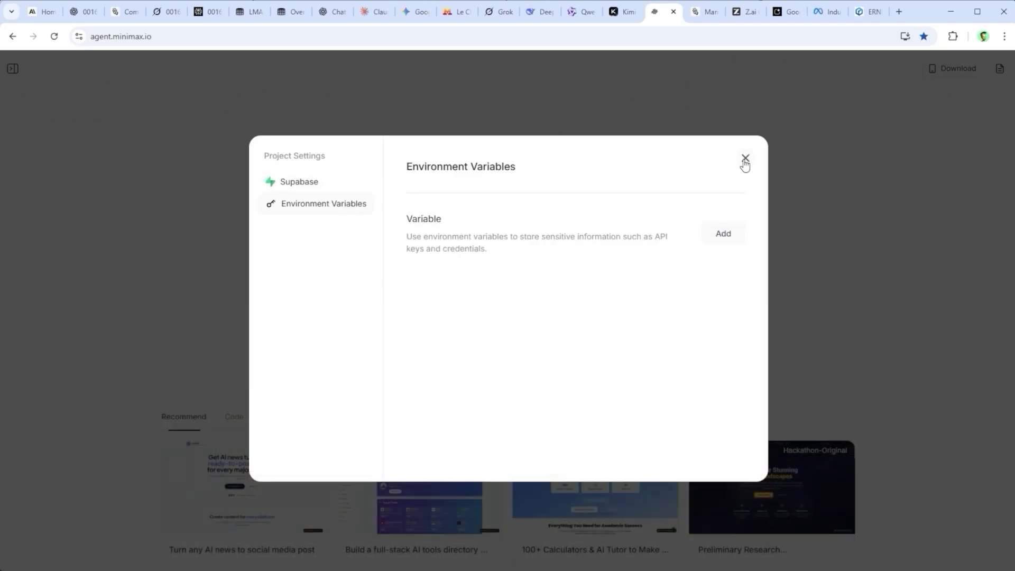
click(746, 159)
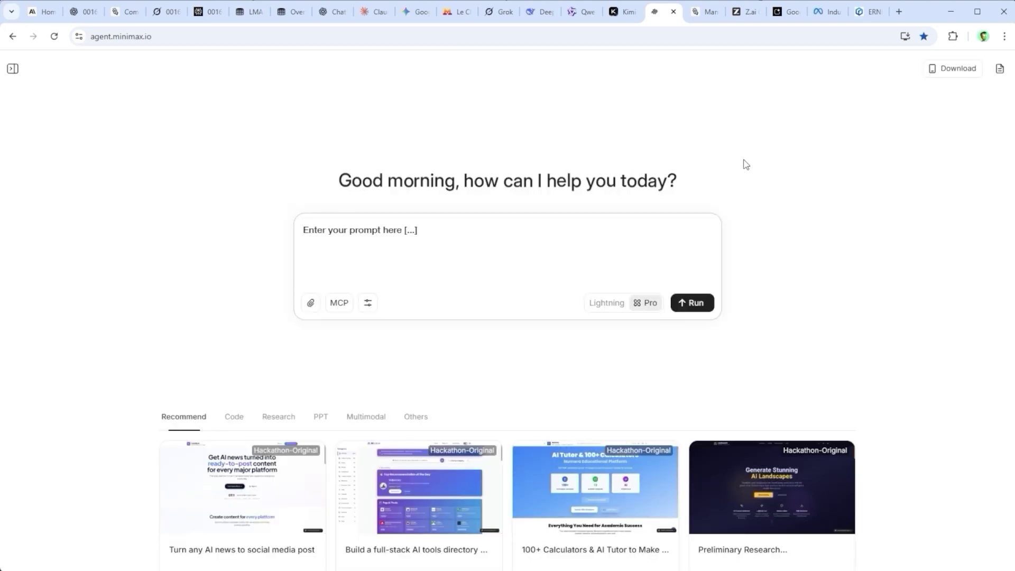
click(334, 310)
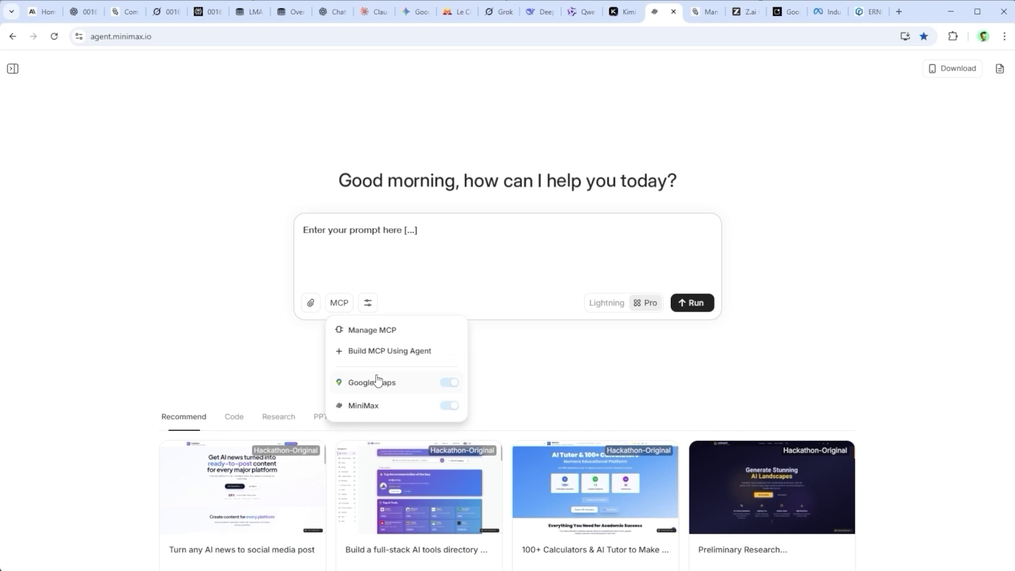
click(456, 270)
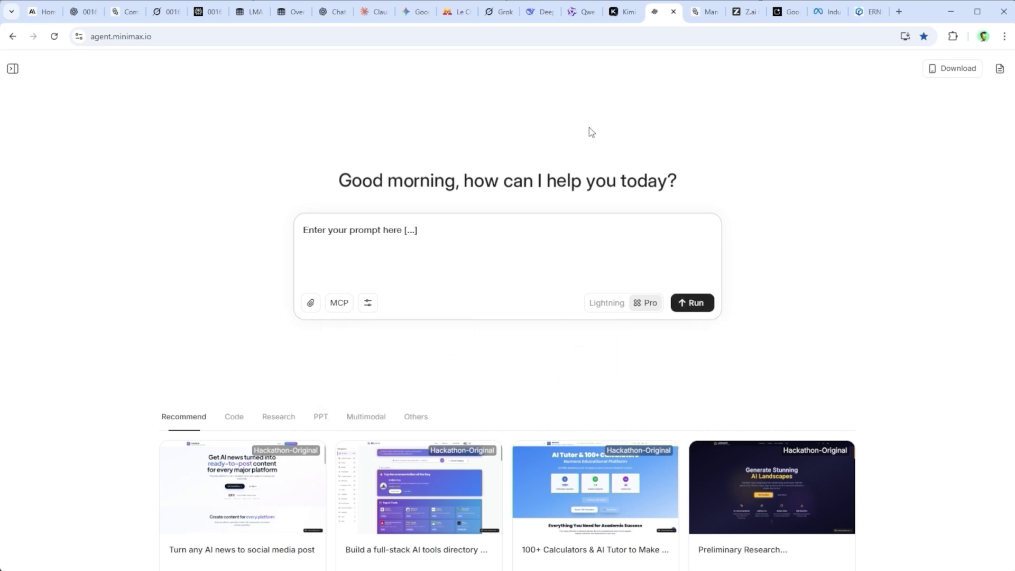
key(ctrl+Tab)
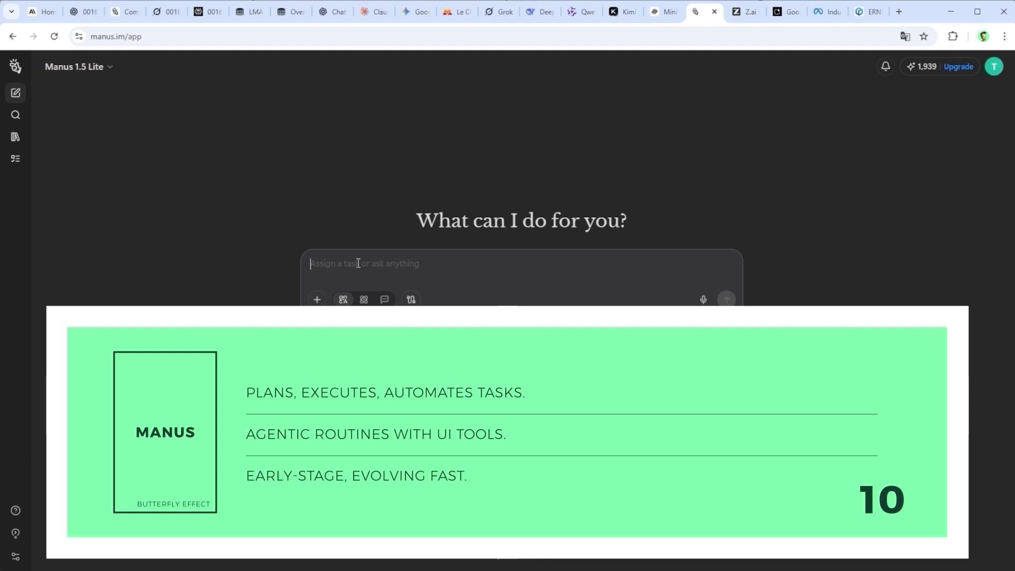
Paste the sample prompt into Manus and check the agent version list.
text(Enter your prompt here [...])
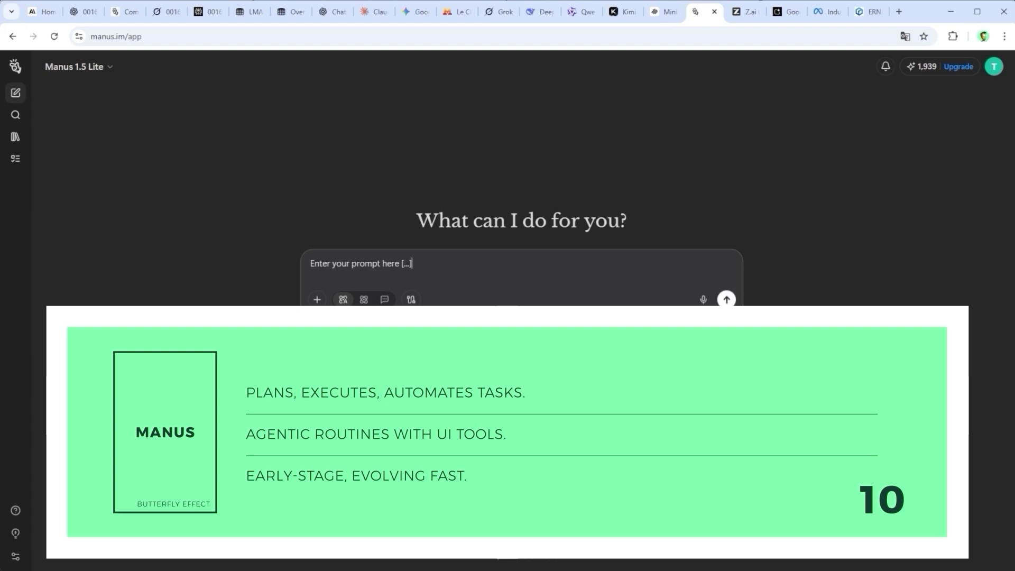
click(100, 69)
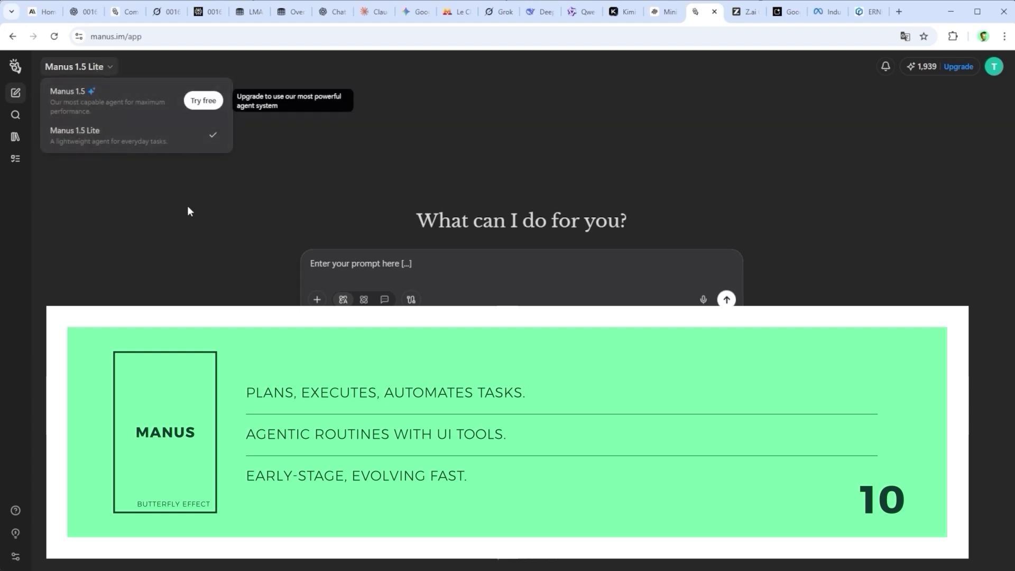
click(338, 300)
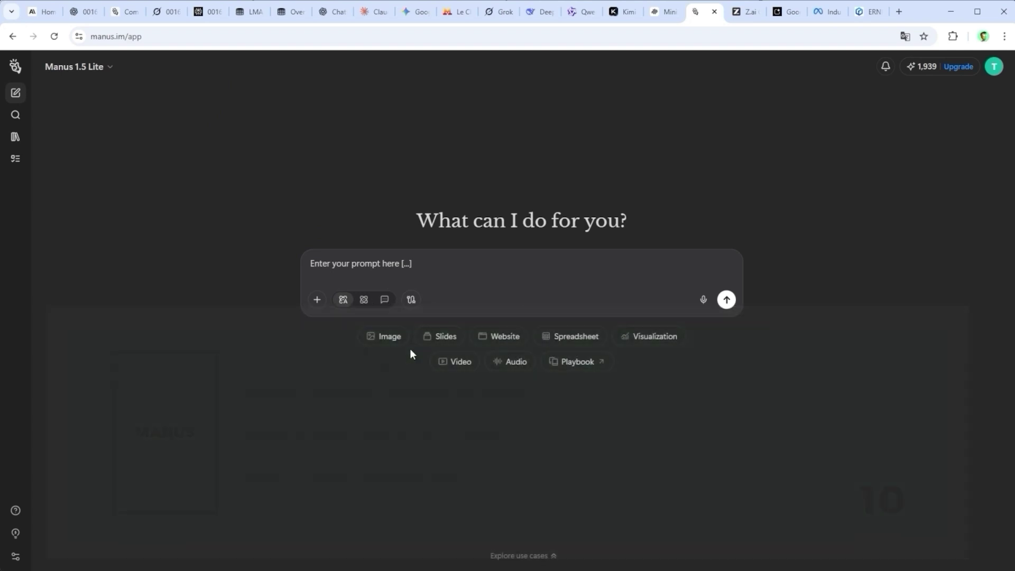
Try the Image, Slides and Spreadsheet creation modes, removing each from the prompt.
click(393, 334)
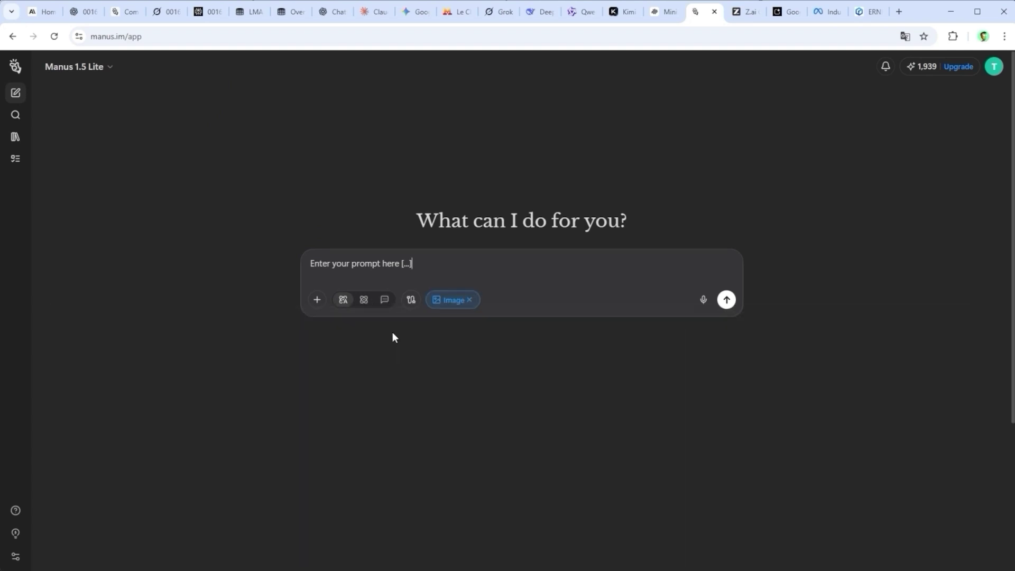
click(469, 300)
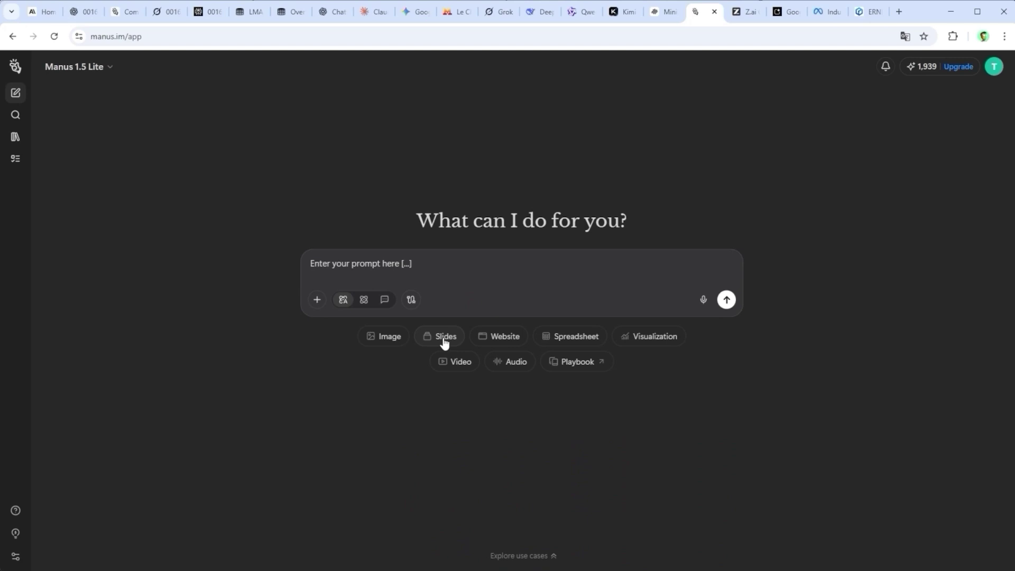
click(443, 338)
click(470, 300)
click(566, 342)
click(492, 300)
Paste the sample prompt into Z.ai Chat, check the GLM model list, and enable Deep Research.
click(742, 15)
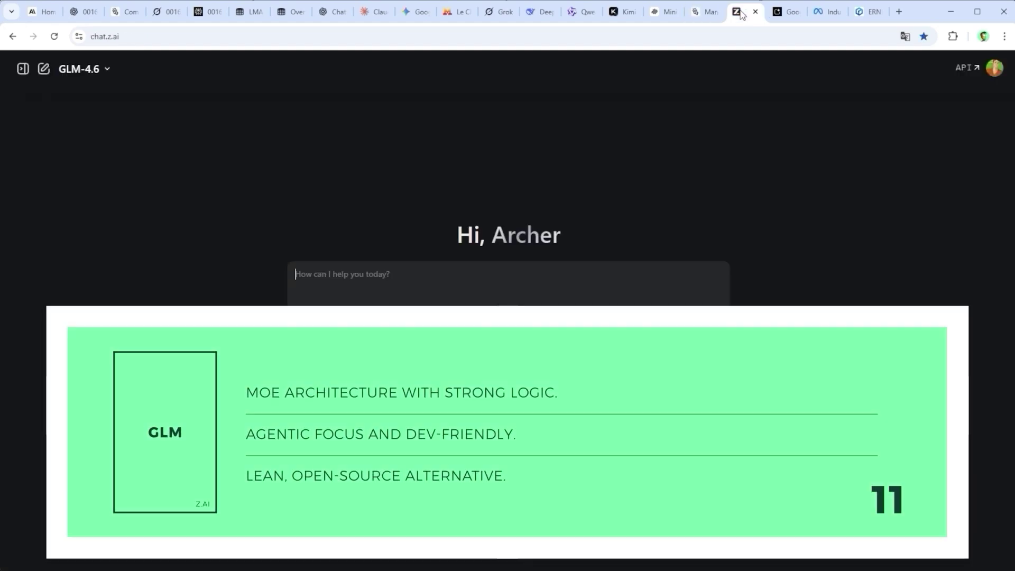
click(324, 277)
text(Enter your prompt here [...])
click(95, 69)
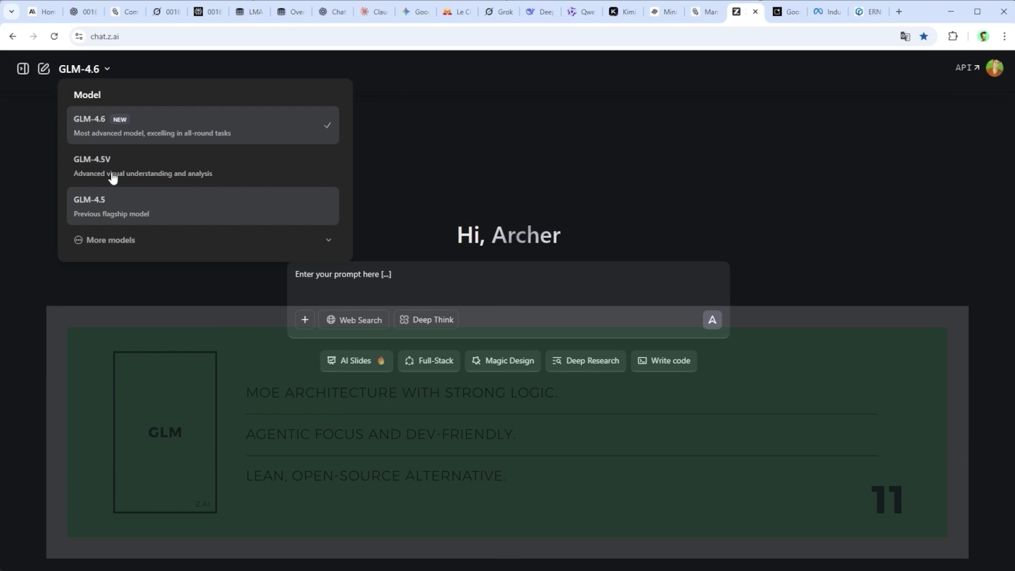
click(577, 400)
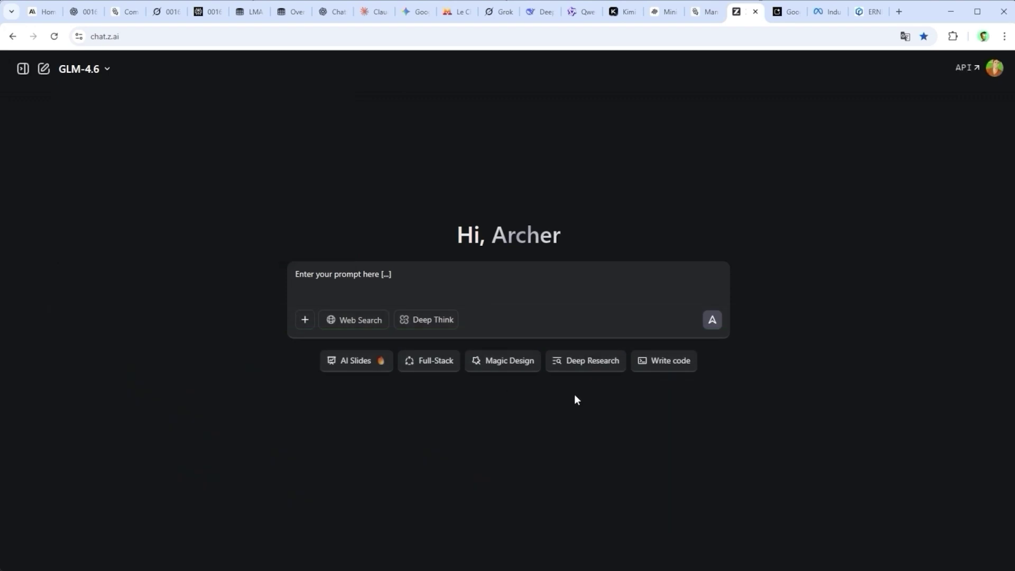
click(591, 367)
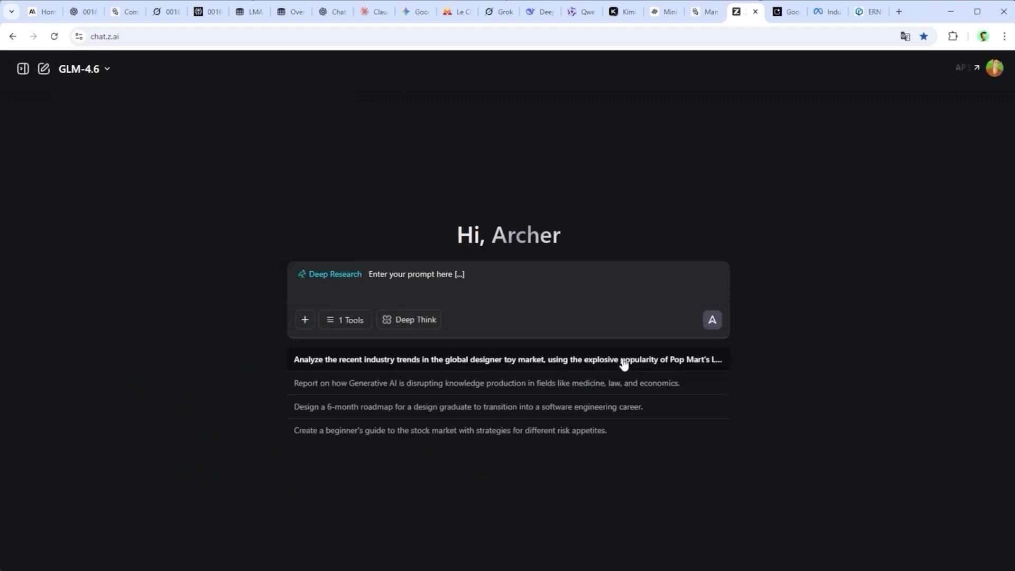
Switch to Google AI Studio to show its new chat page with featured models.
click(784, 12)
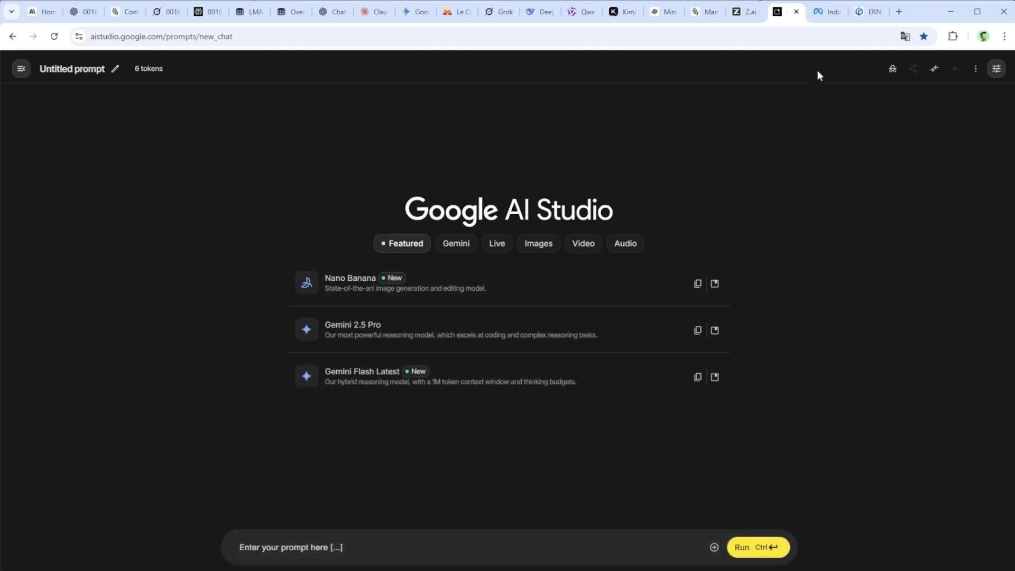
Scroll llama.com's Llama 4 page down to the Benchmarks table comparing Maverick with GPT-4o.
click(821, 13)
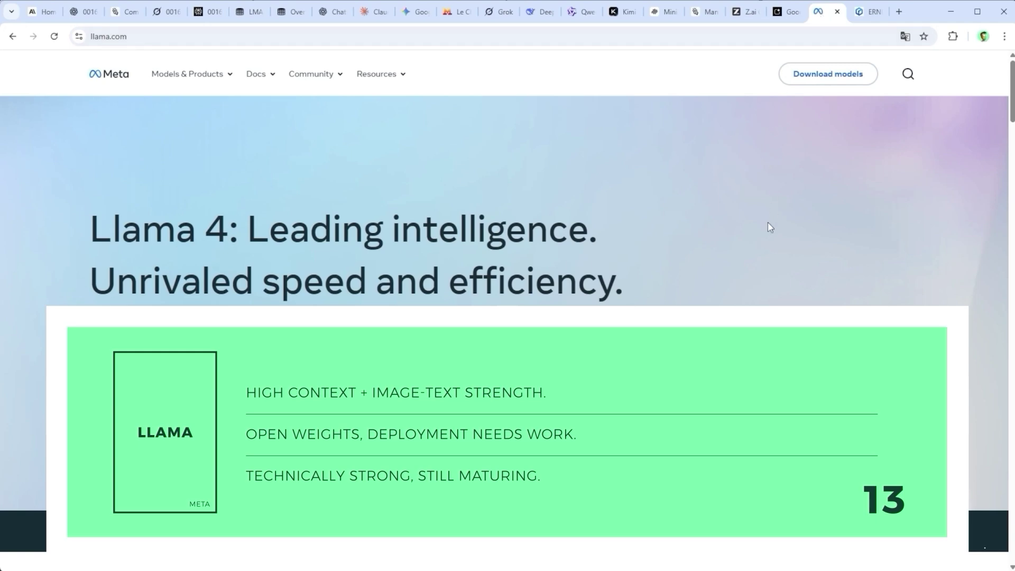
scroll(743, 263, down, 5)
scroll(744, 265, down, 5)
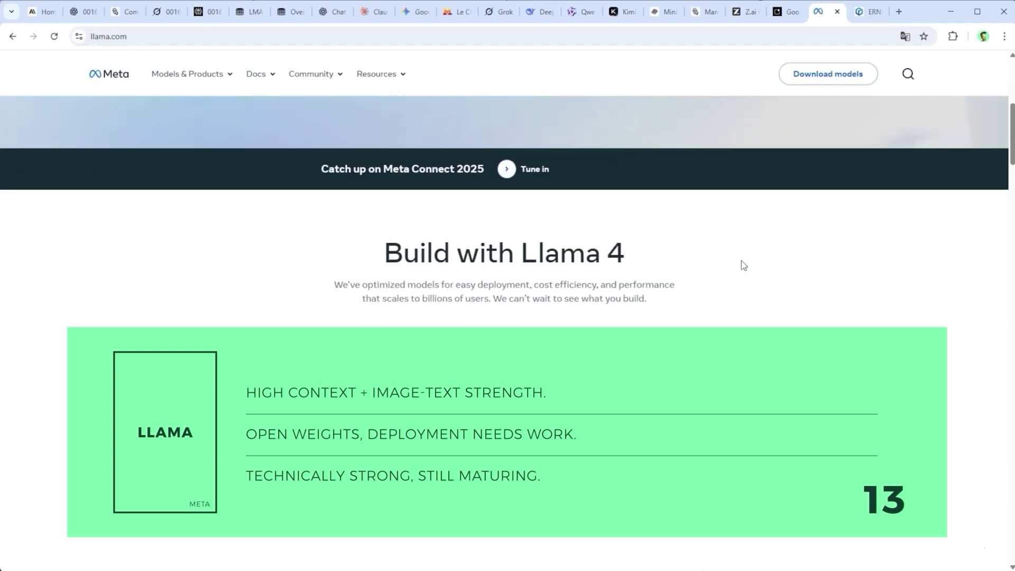
scroll(742, 262, down, 6)
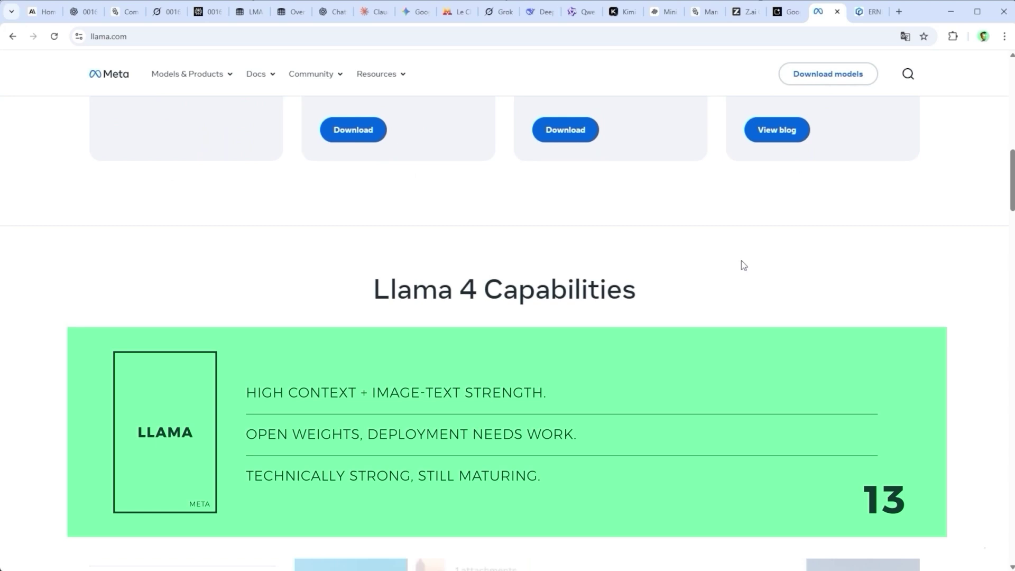
scroll(919, 243, down, 5)
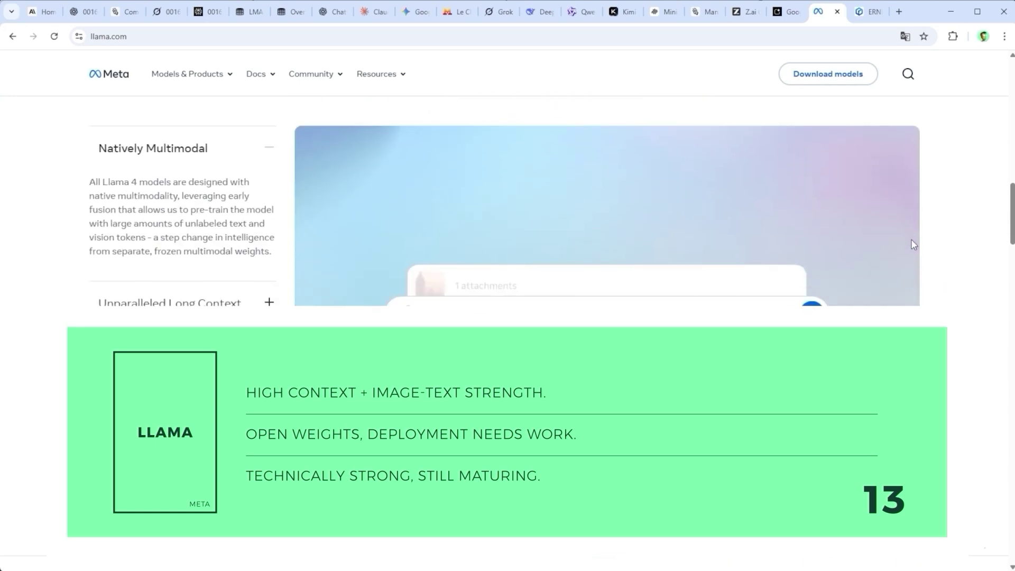
scroll(954, 241, down, 5)
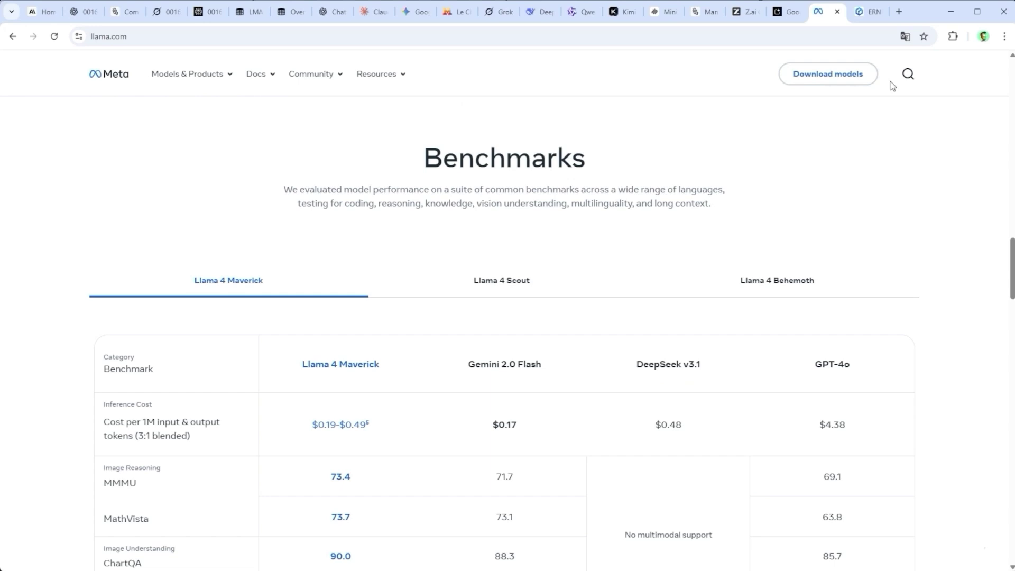
Paste the sample prompt into ERNIE Bot, browse its model list and try Writing Desk mode.
click(862, 12)
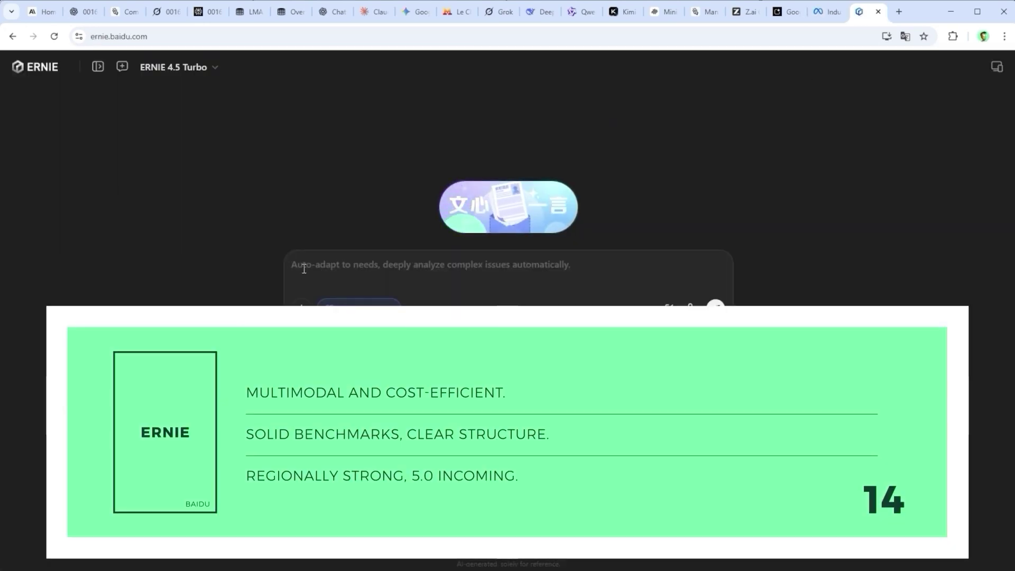
text(Enter your prompt here [...])
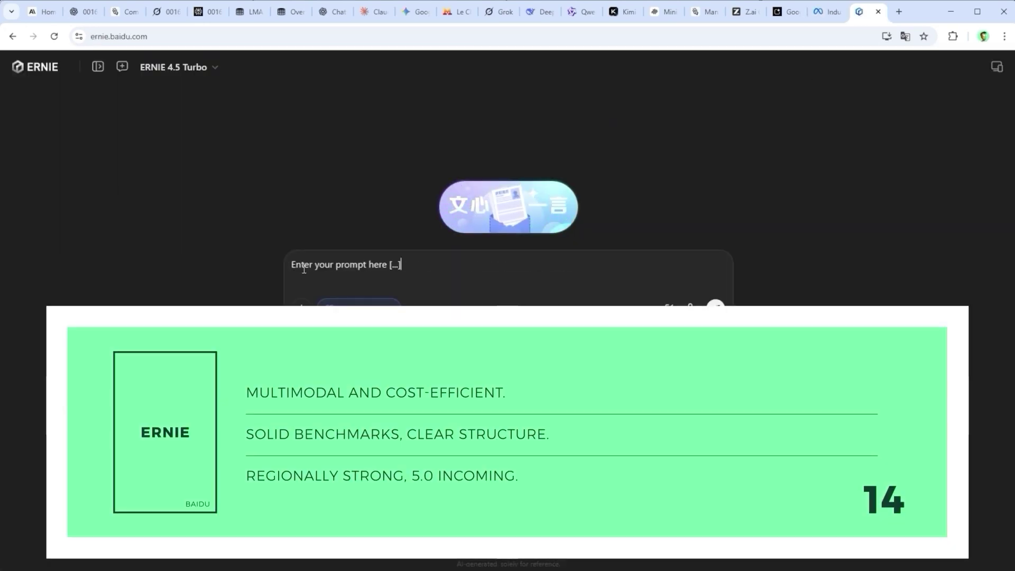
click(178, 71)
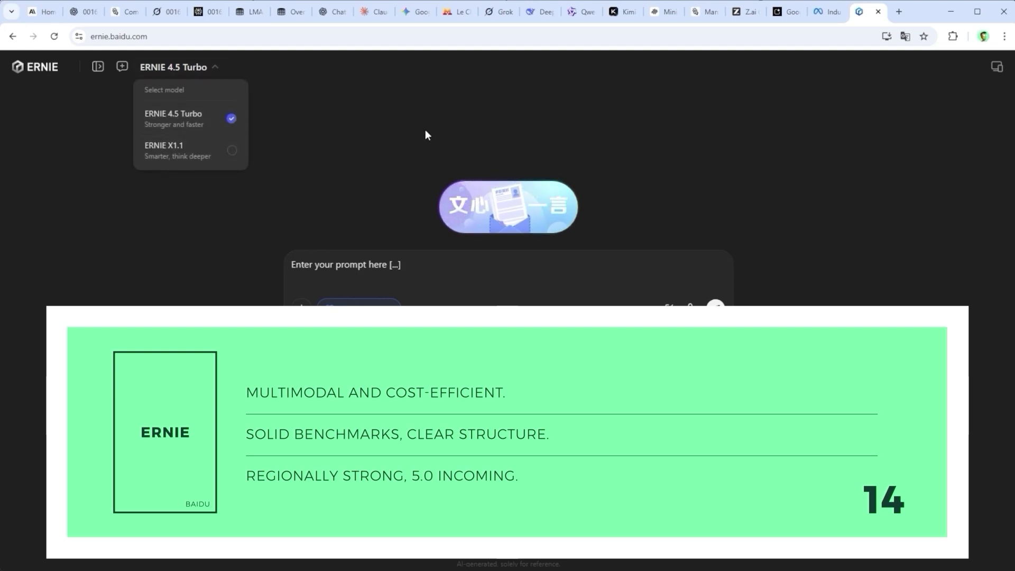
click(460, 217)
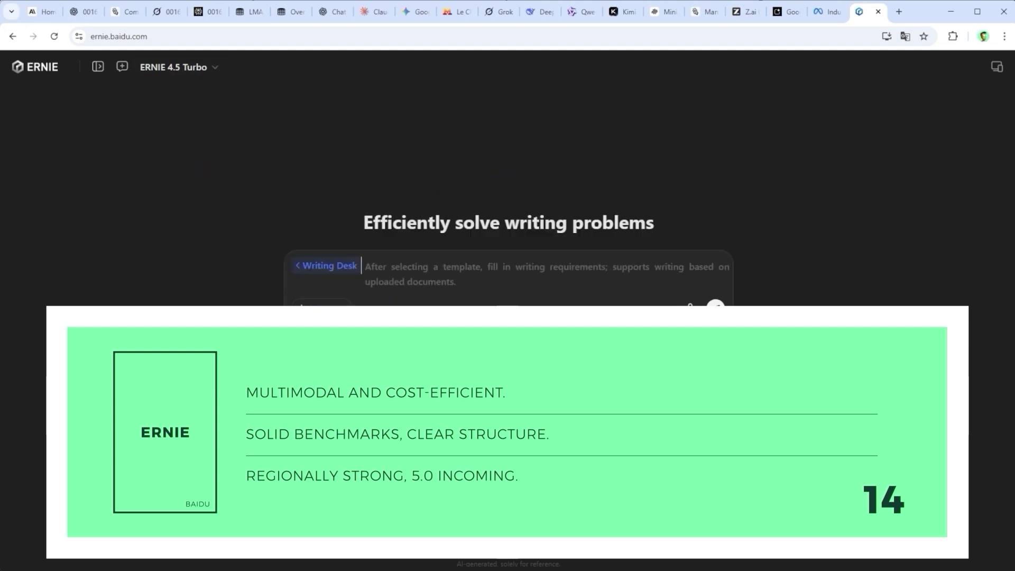
click(302, 266)
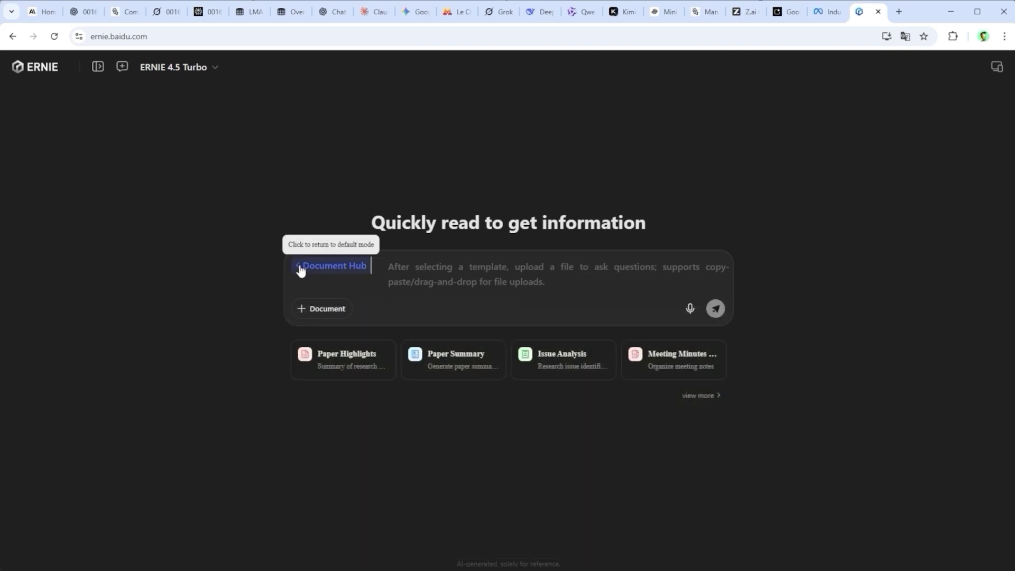
Try Document Hub and Image Studio, then enter 'Can you name a single best model?' in ChatGPT.
click(301, 269)
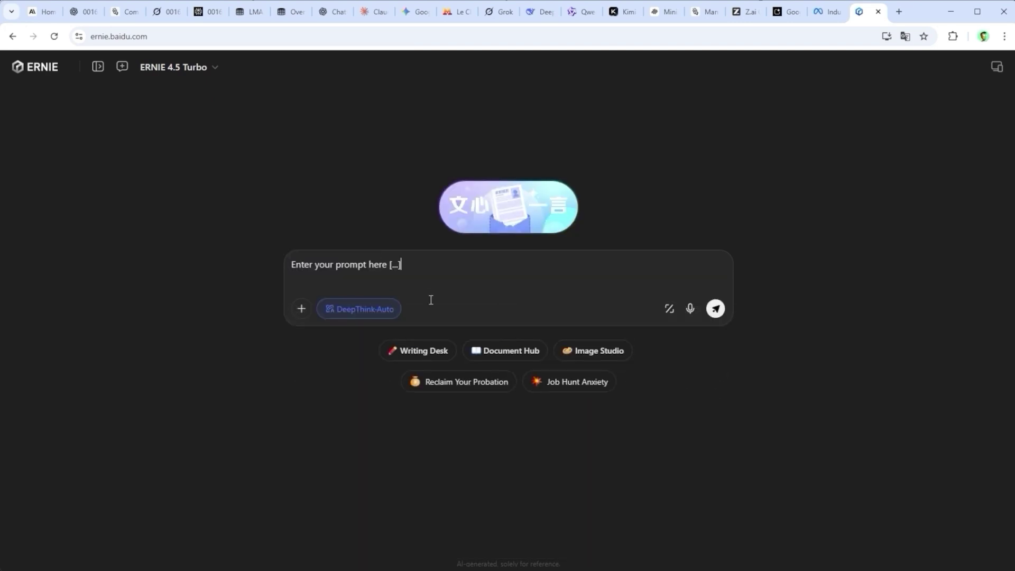
click(602, 350)
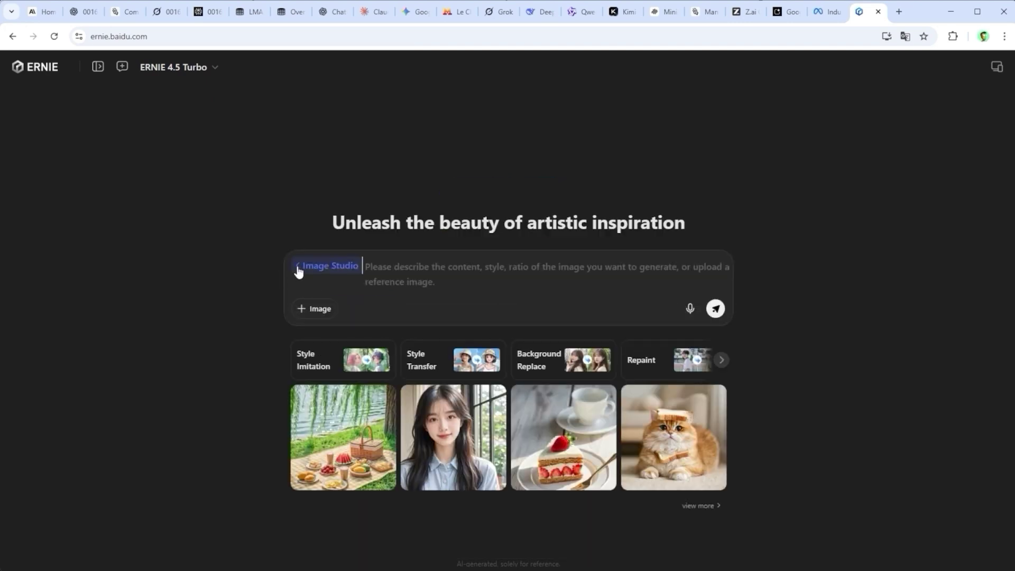
click(299, 269)
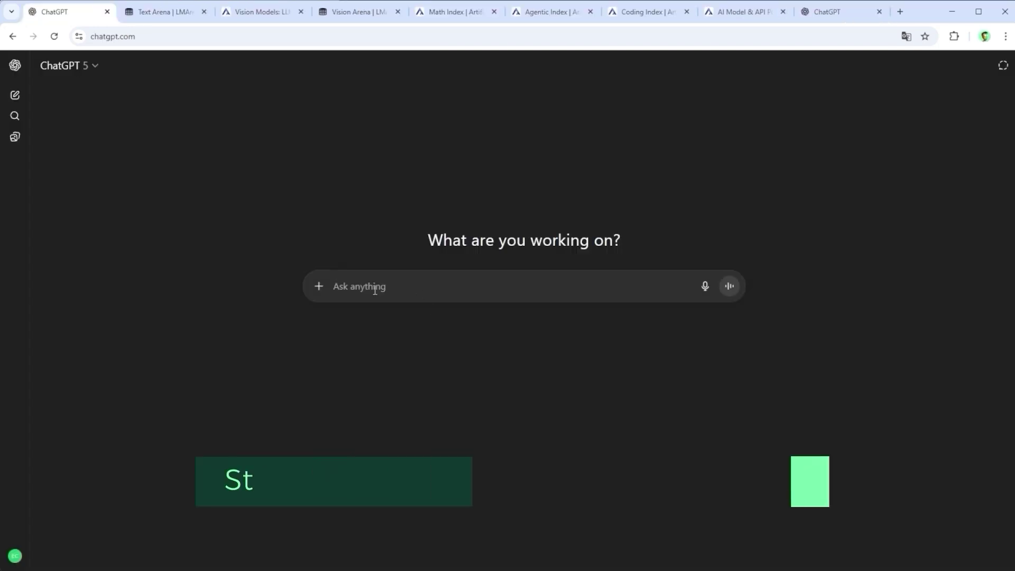
text(Can you name a single best model?)
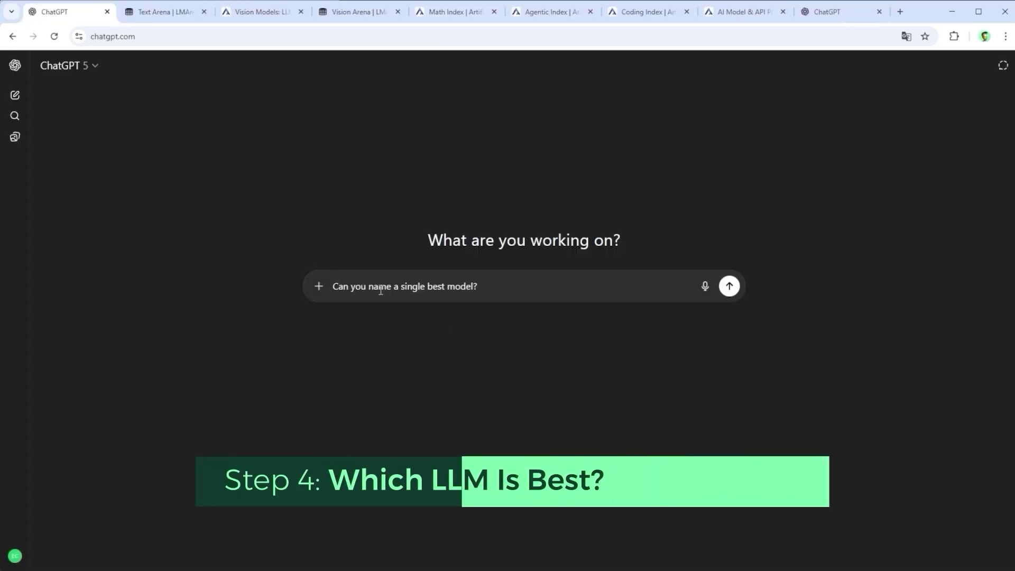
drag(399, 287, 478, 288)
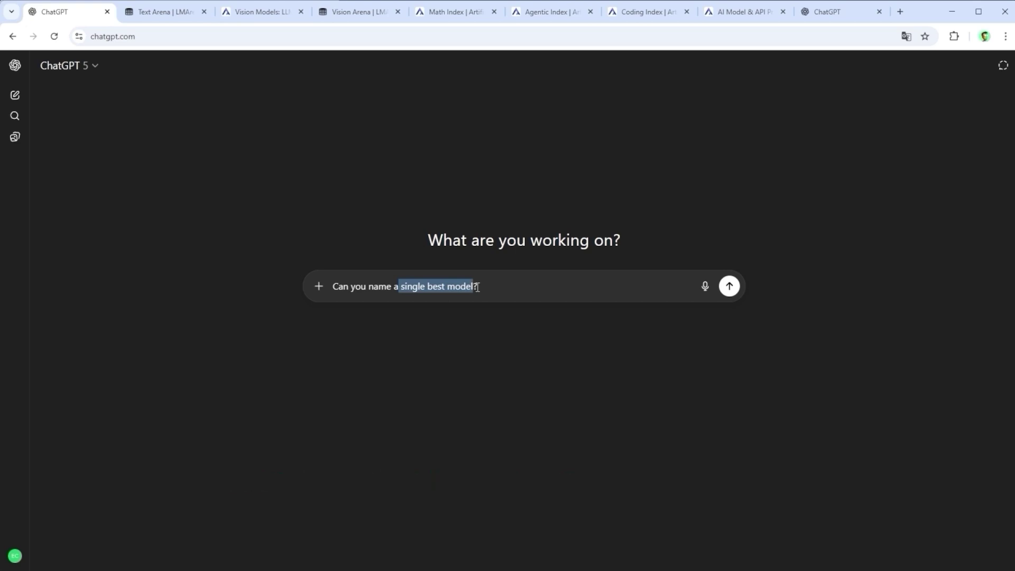
Show LMArena's Text Arena leaderboard, keeping the Overall ranking category.
click(159, 12)
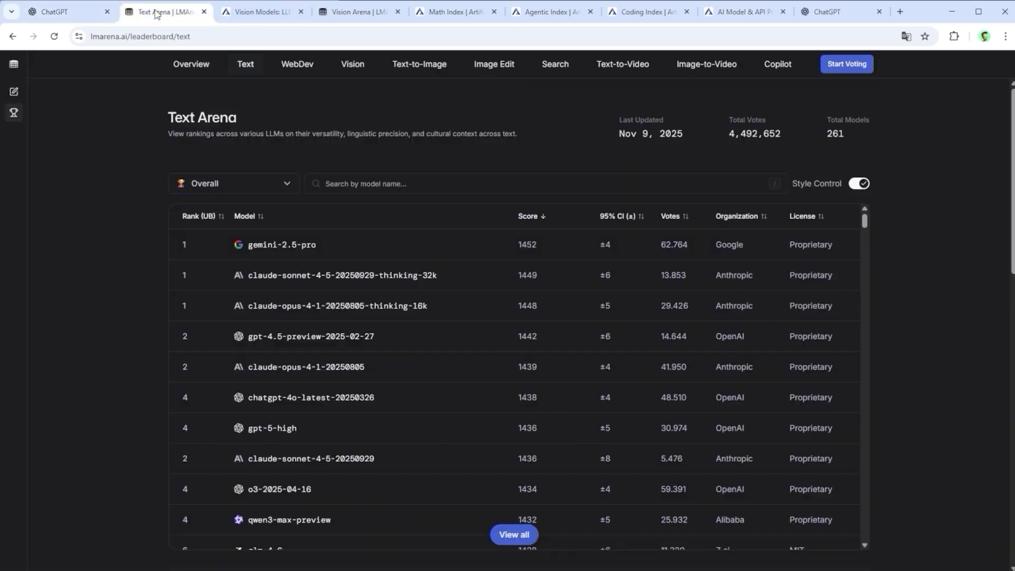
click(284, 185)
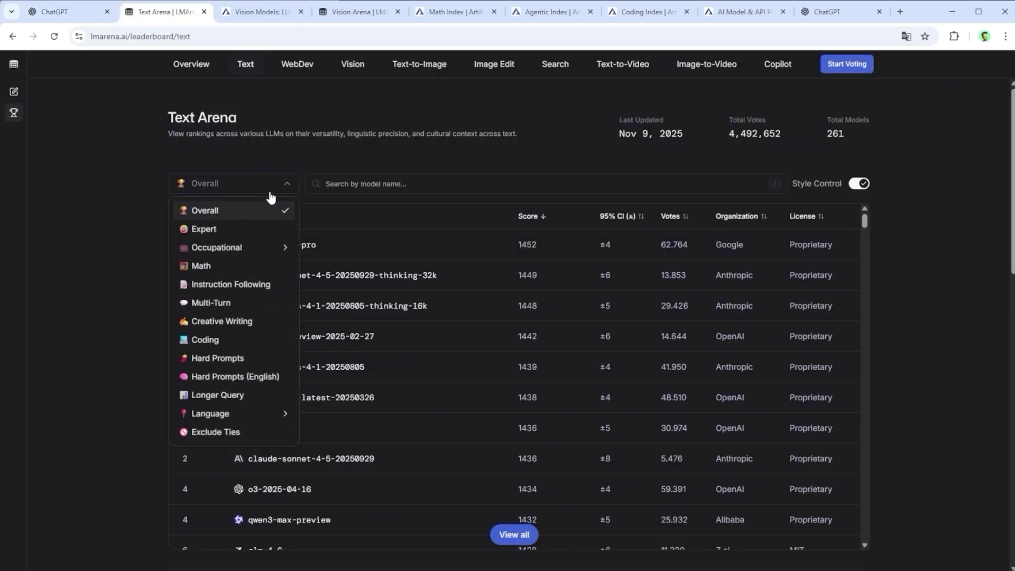
click(113, 217)
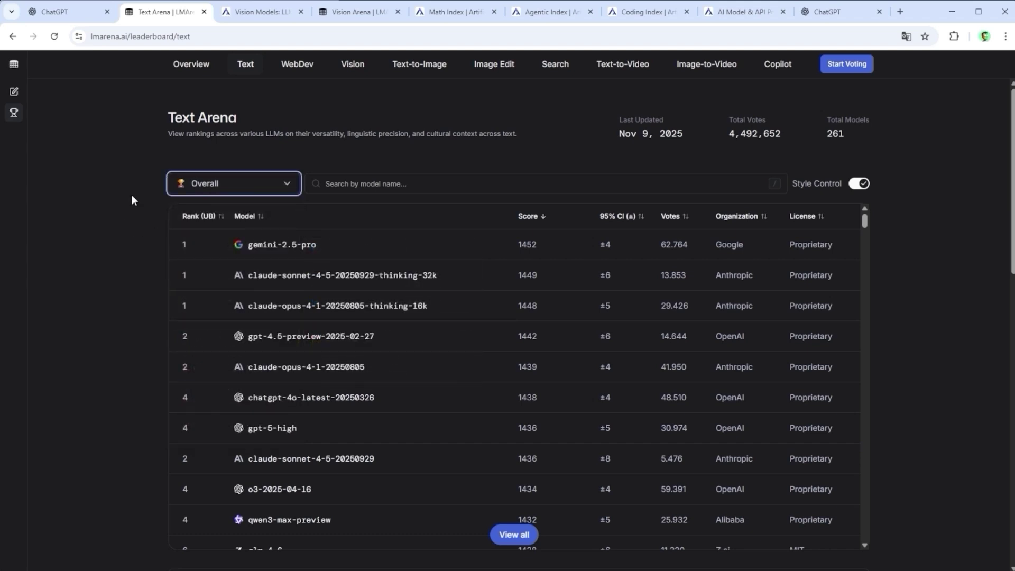
Browse the Vision Models, Vision Arena and Math Index (AIME 2025) leaderboards.
click(248, 15)
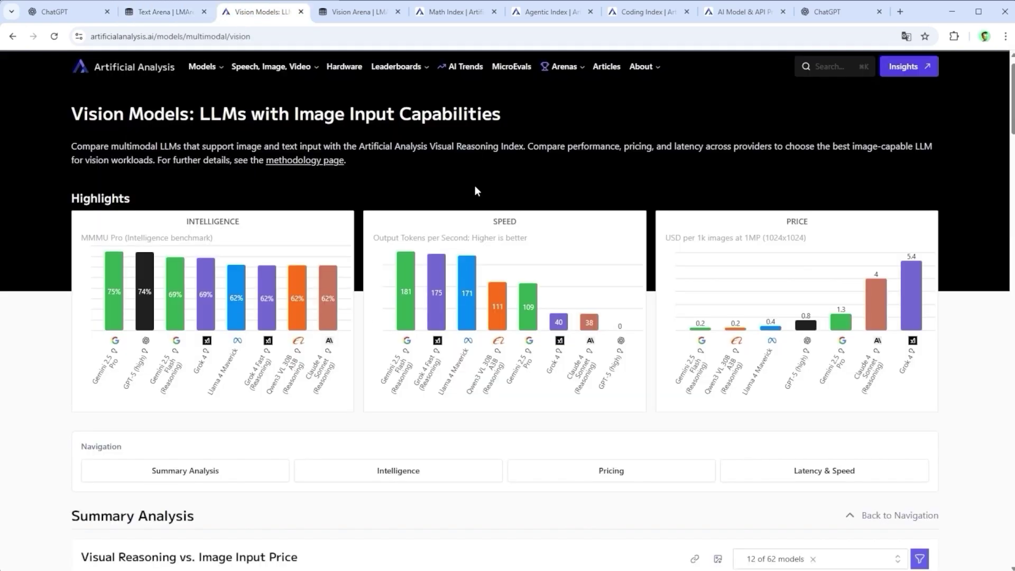
click(349, 15)
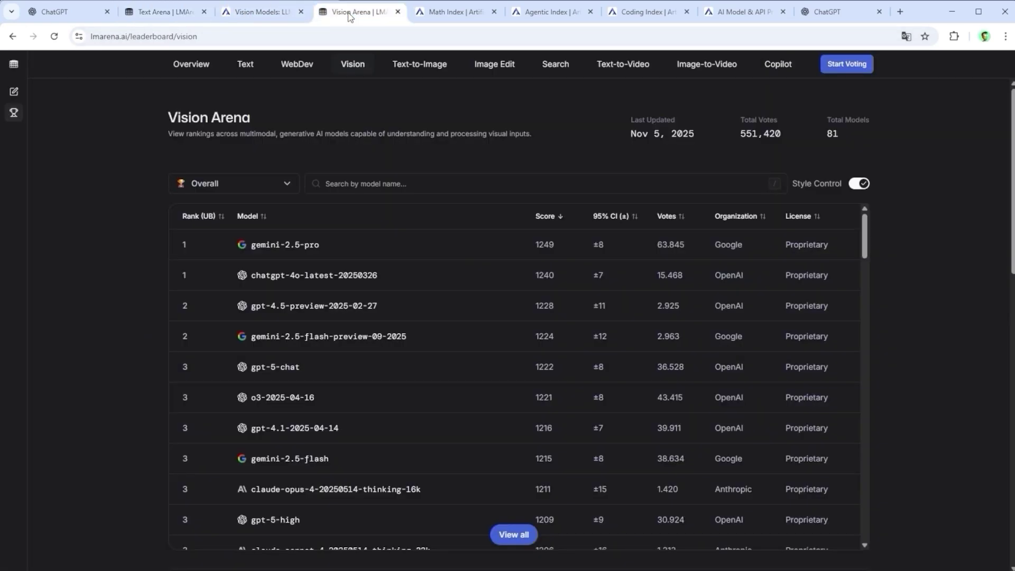
click(458, 15)
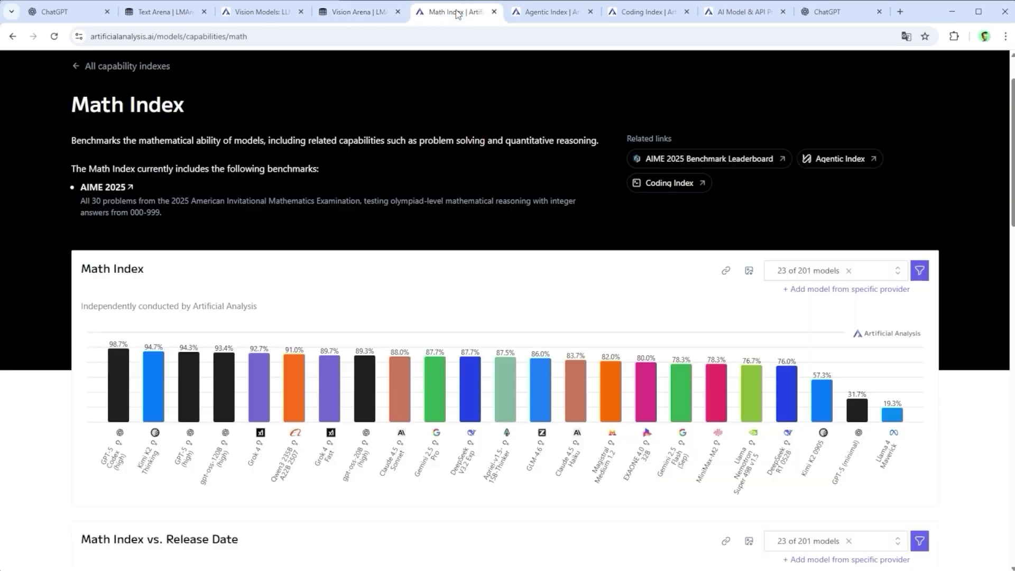
View Artificial Analysis's Agentic Index, Coding Index and the model input/output price chart.
click(534, 18)
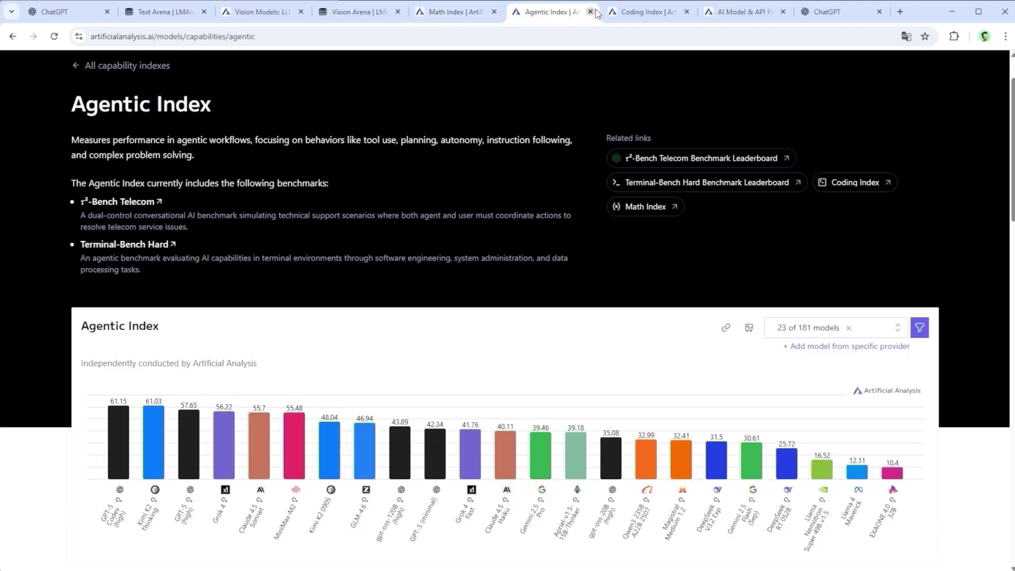
click(642, 12)
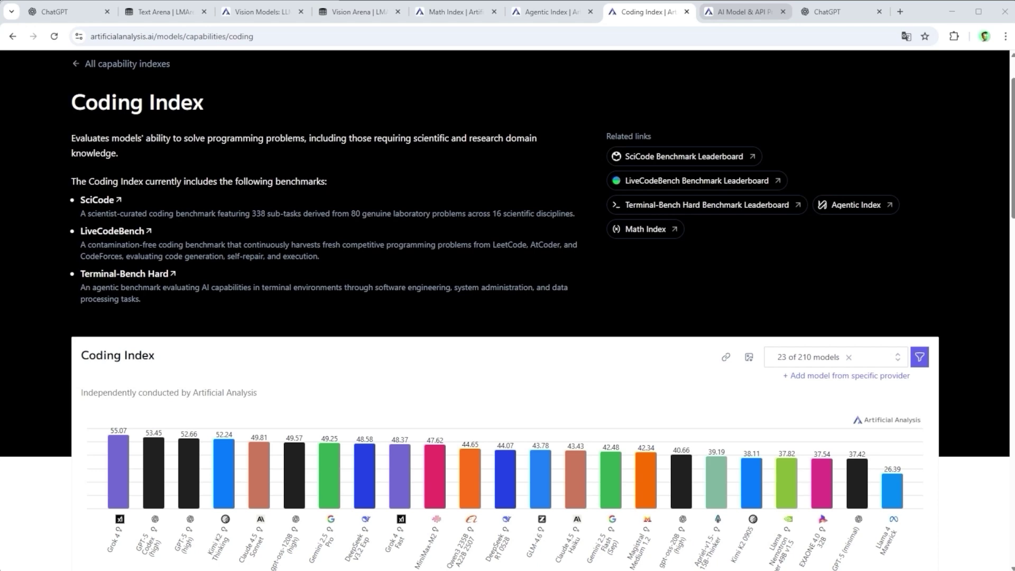
click(736, 12)
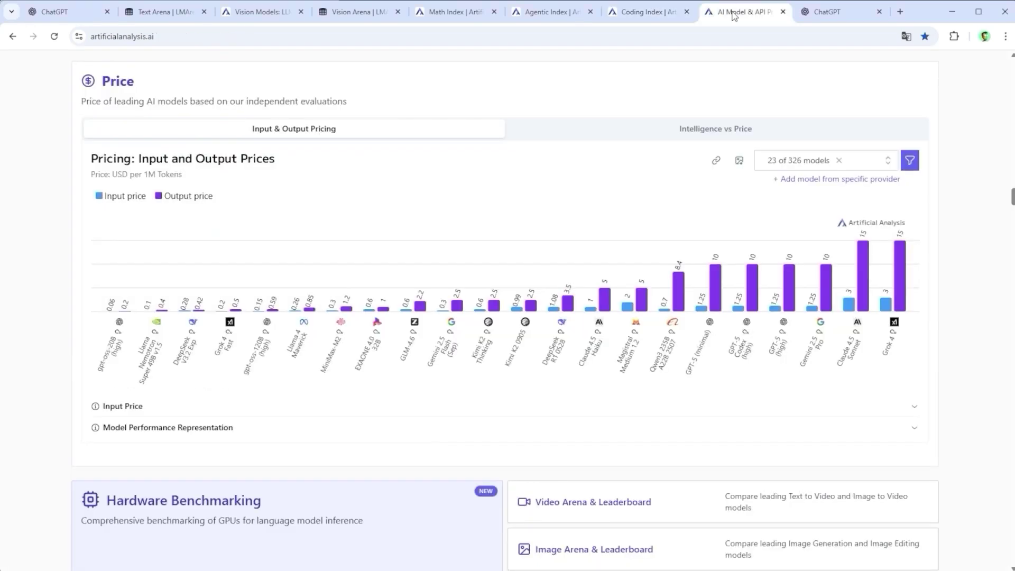
Enter 'So what do we learn from this?' in ChatGPT and switch on Deep research.
click(830, 13)
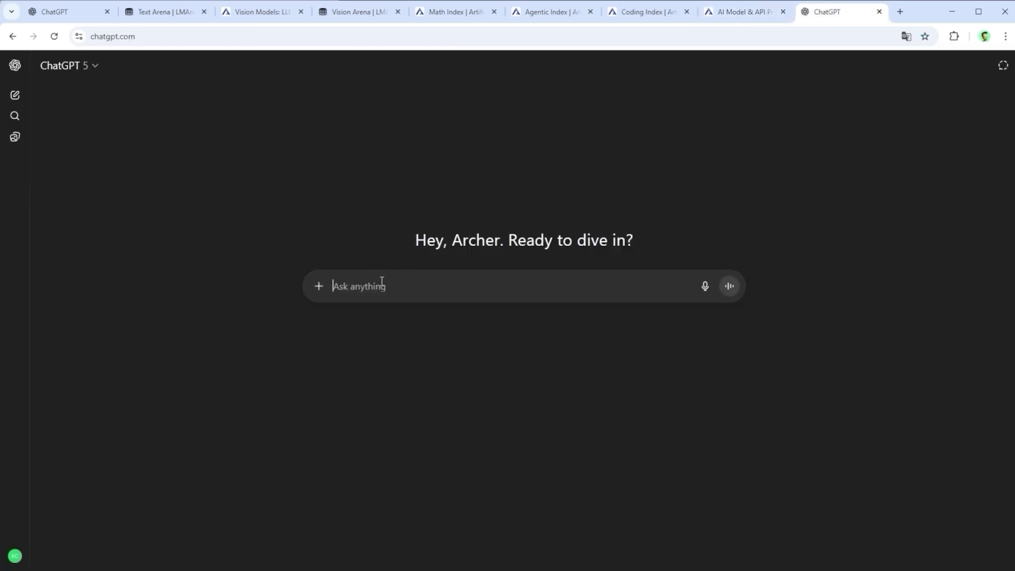
text(So what do we learn from this?)
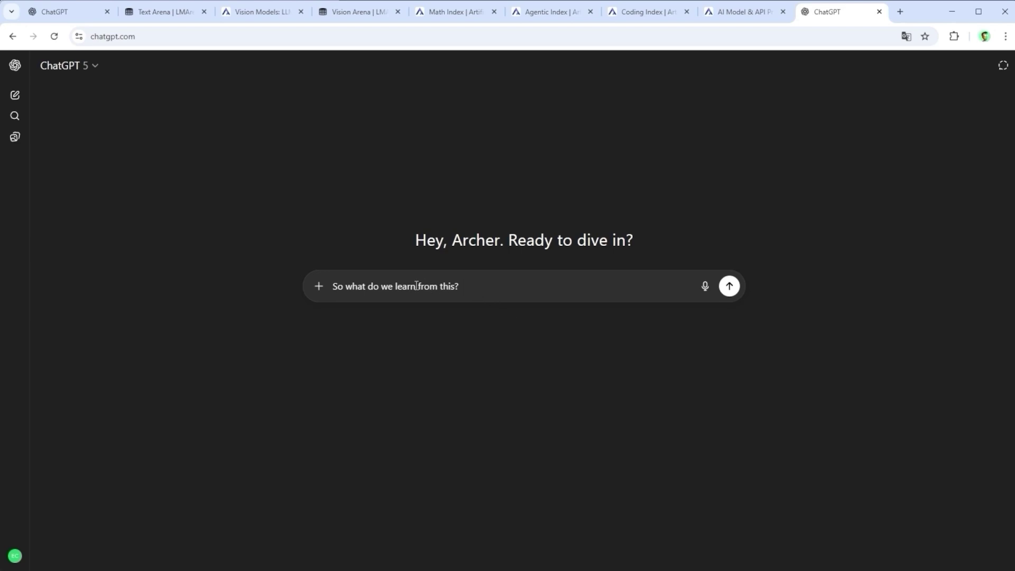
double_click(406, 285)
click(319, 288)
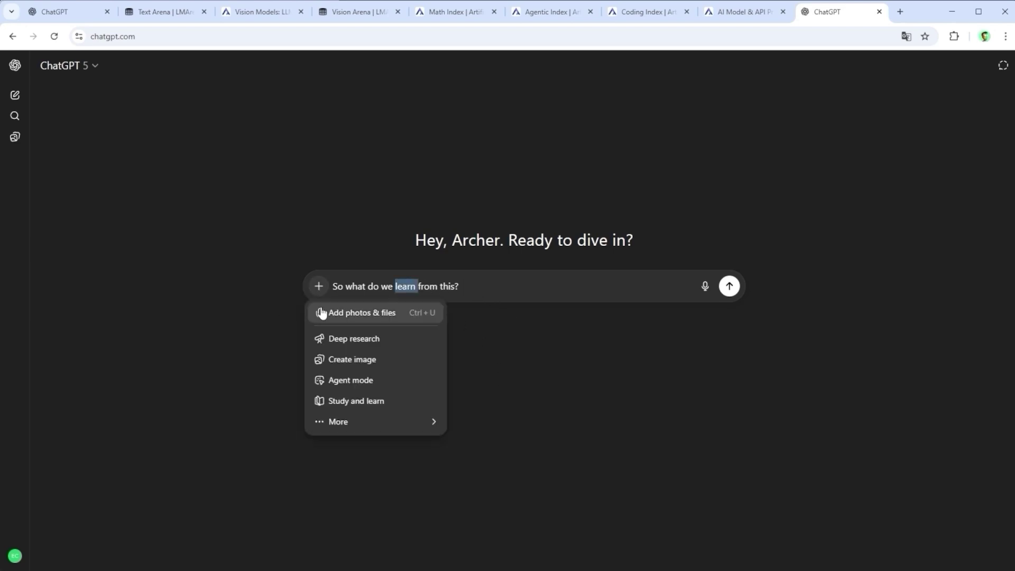
click(345, 337)
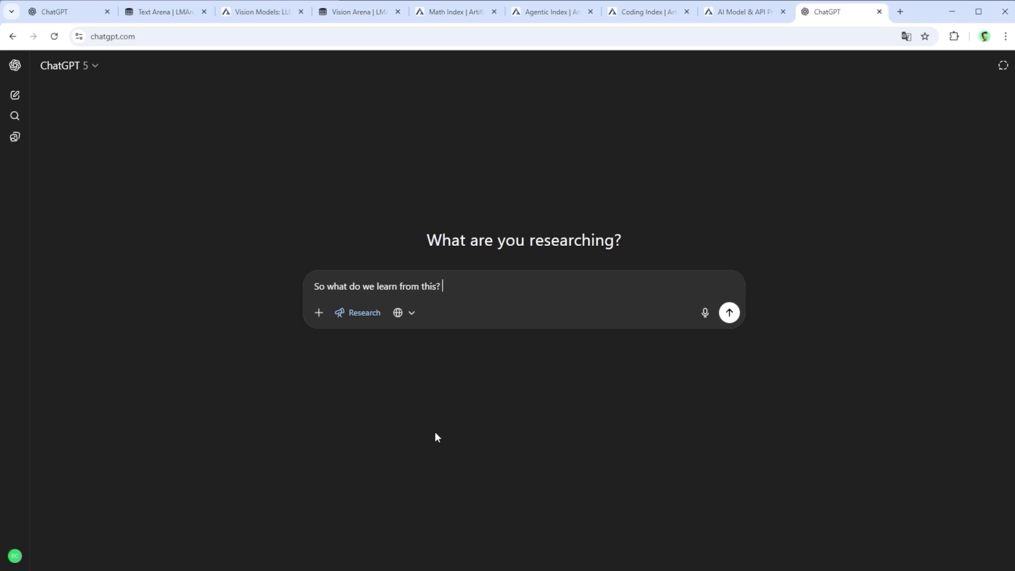